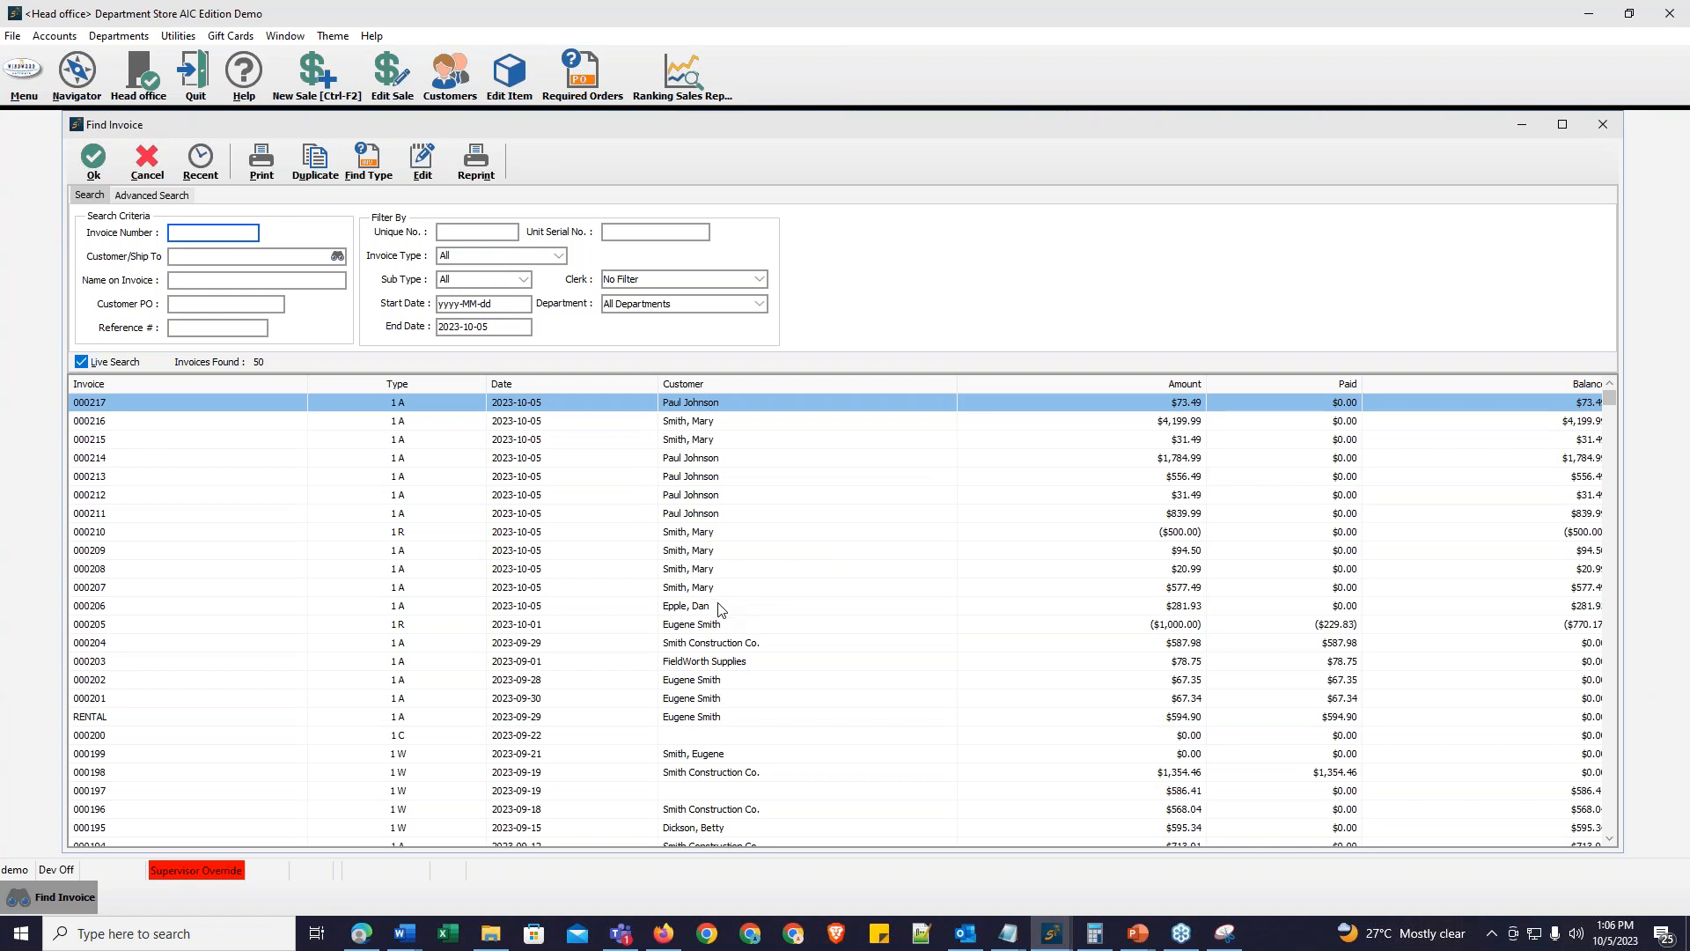
Step: Open the $281.93 invoice dated 2023-10-05 for editing, confirming the completed-invoice edit
left_click(720, 608)
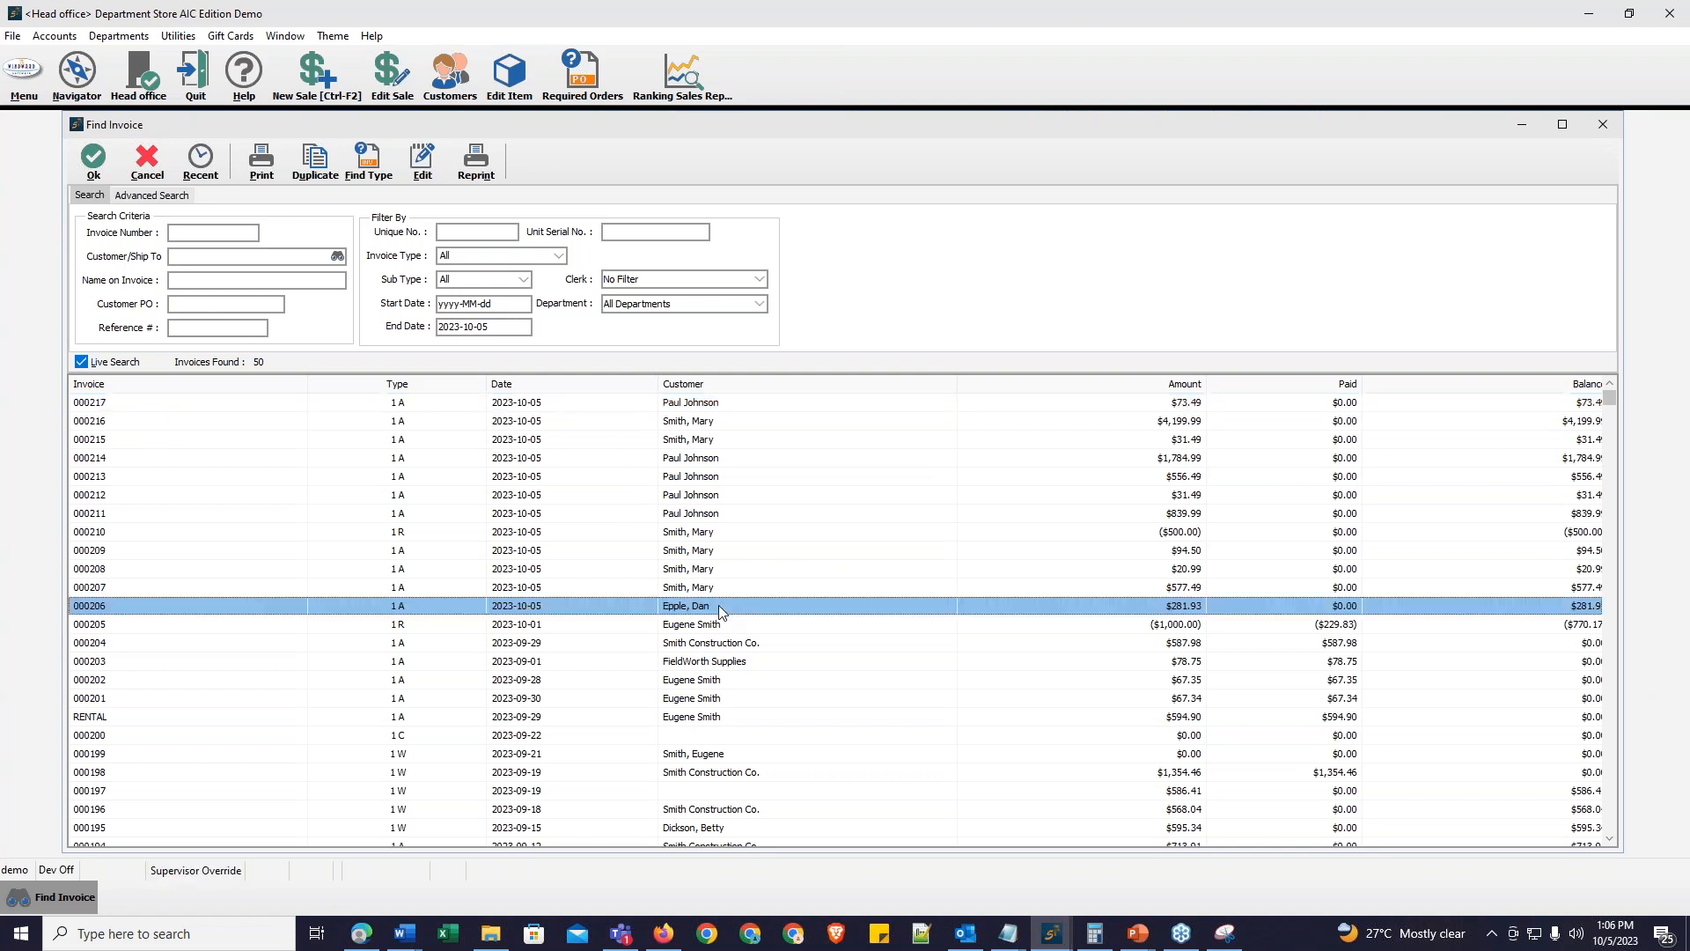
double_click(718, 605)
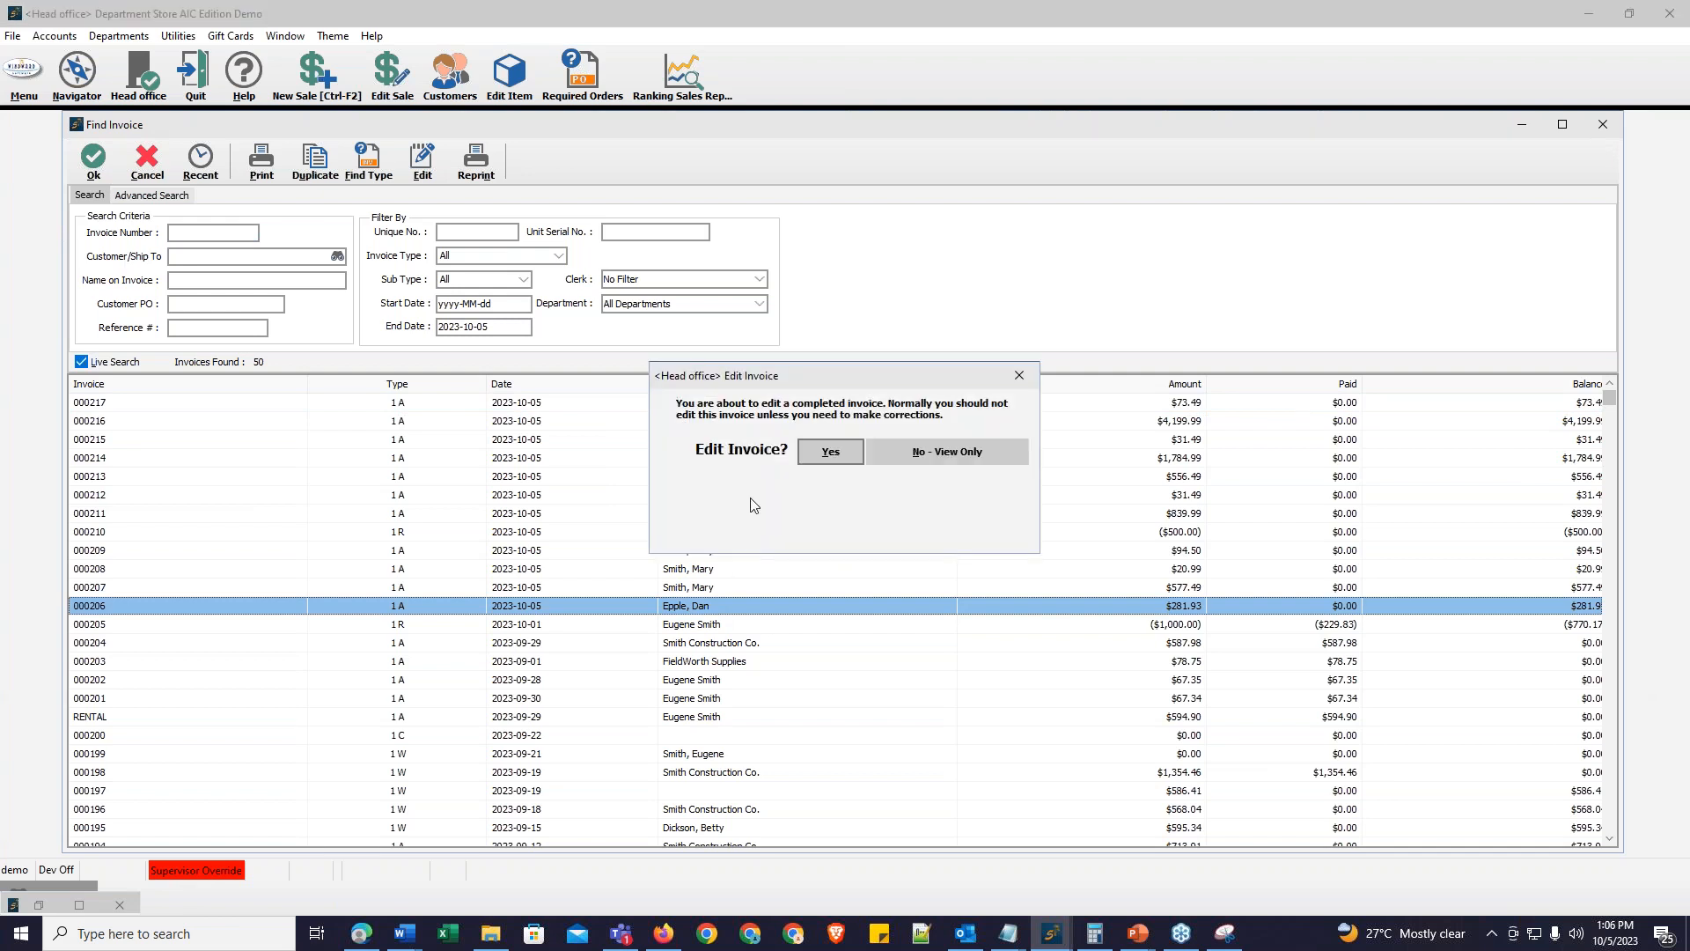
left_click(828, 456)
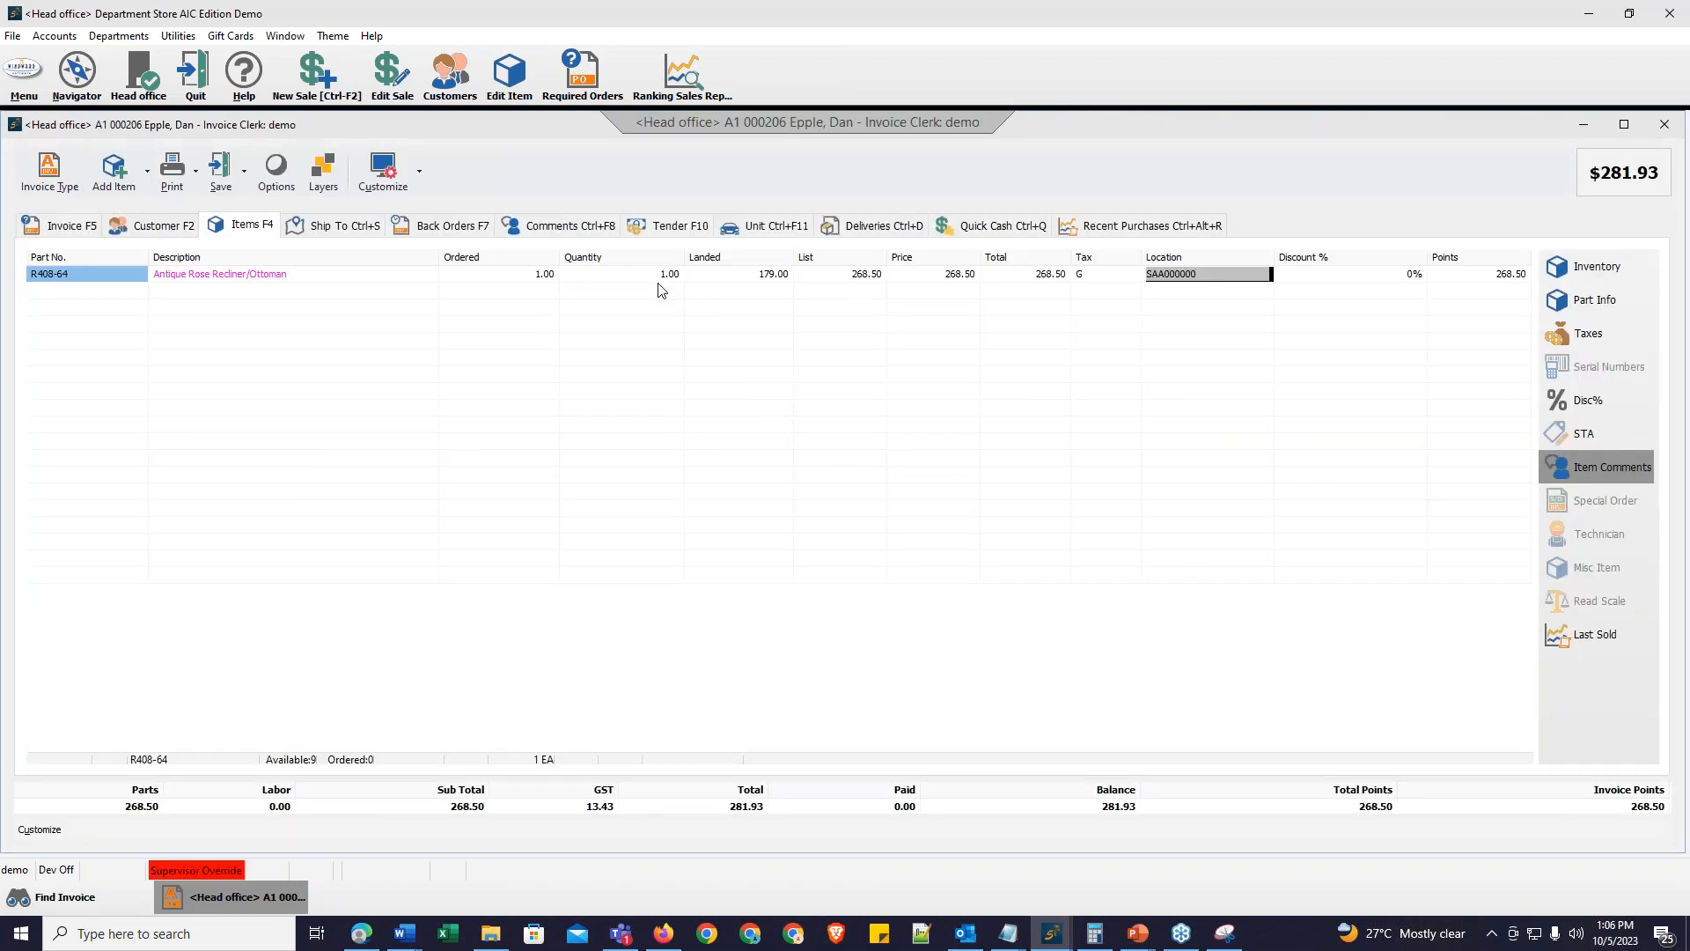
Step: Tender the invoice balance in cash and finish the sale without printing the invoice
left_click(678, 228)
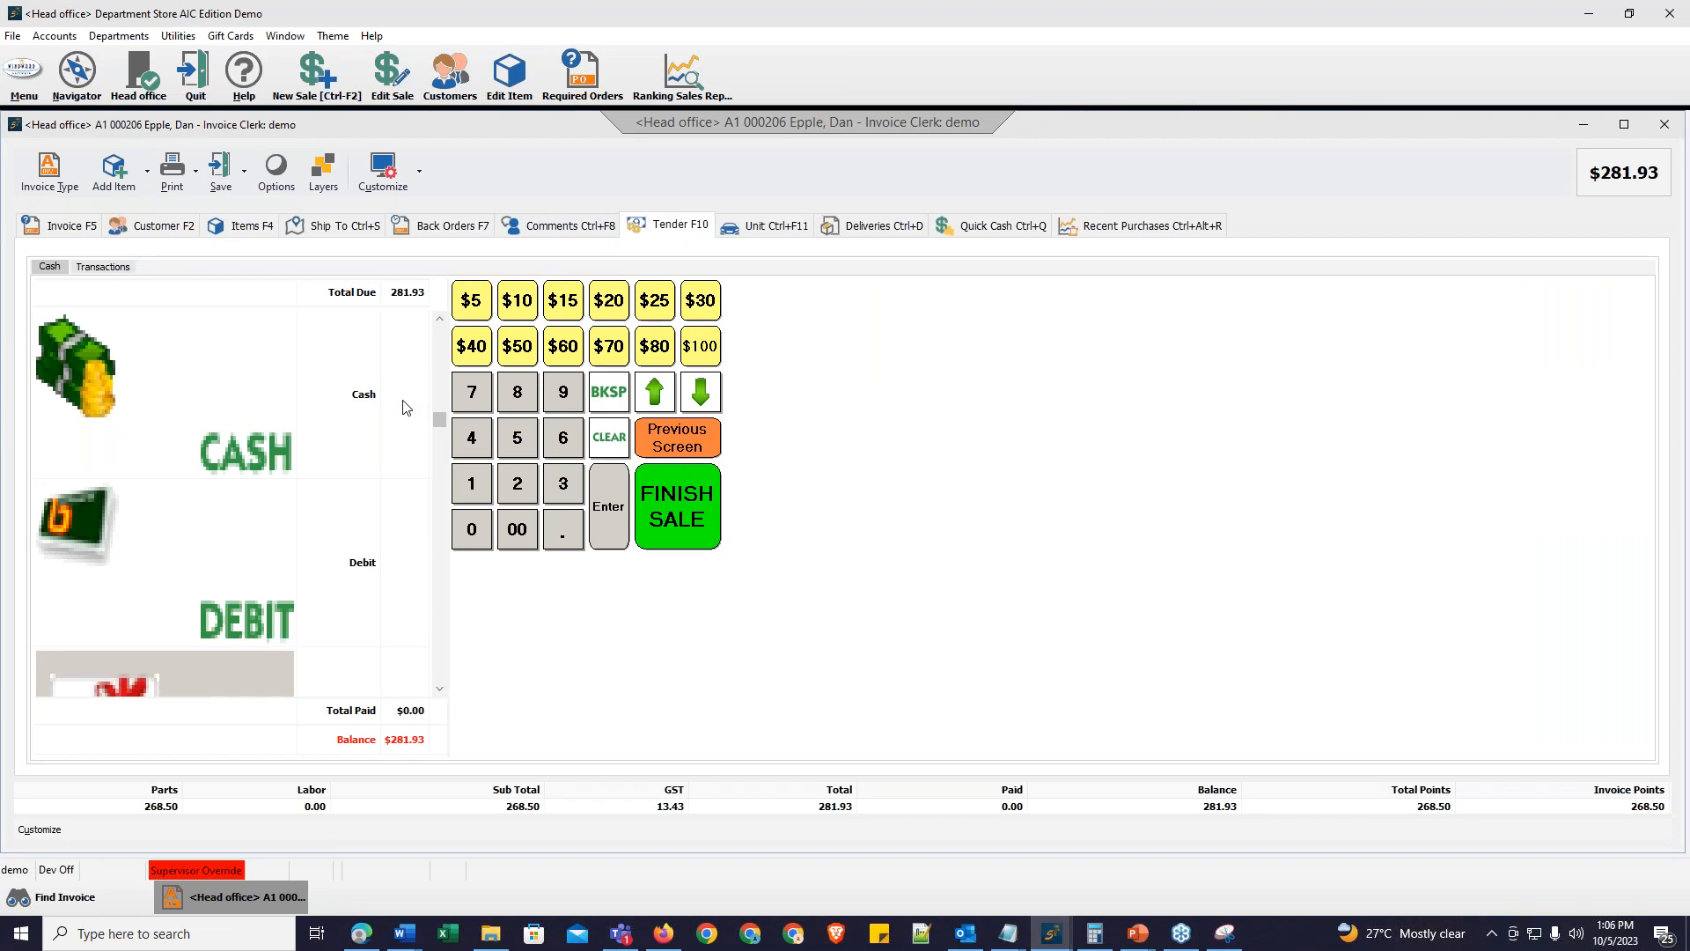
left_click(404, 403)
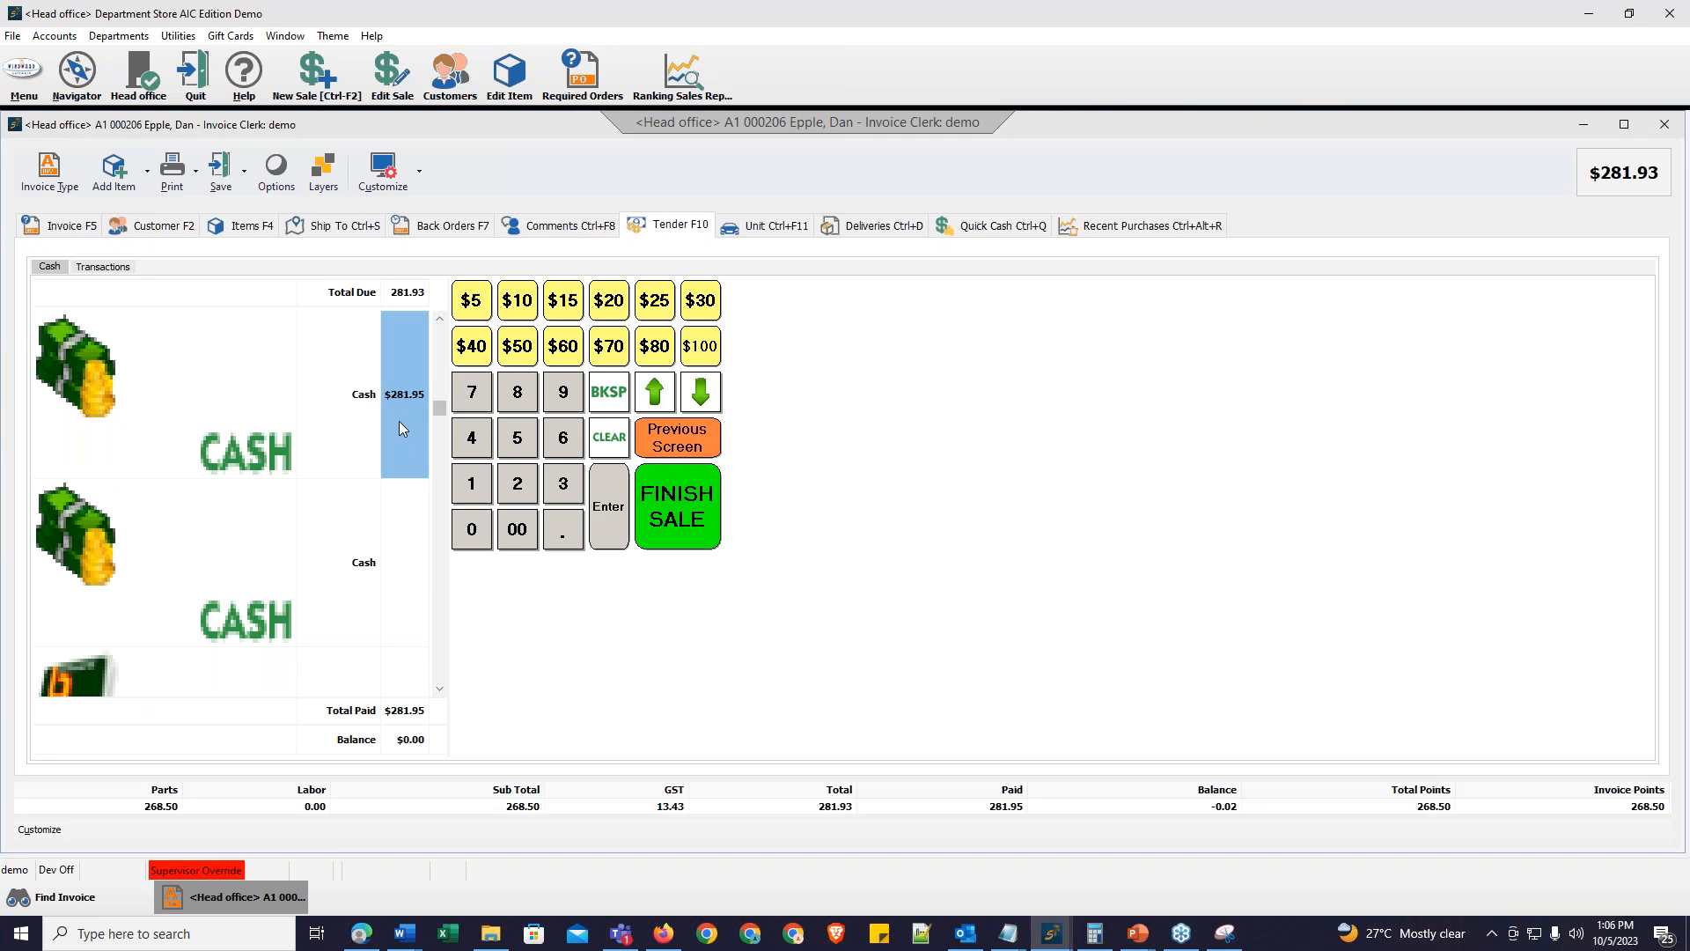
left_click(699, 522)
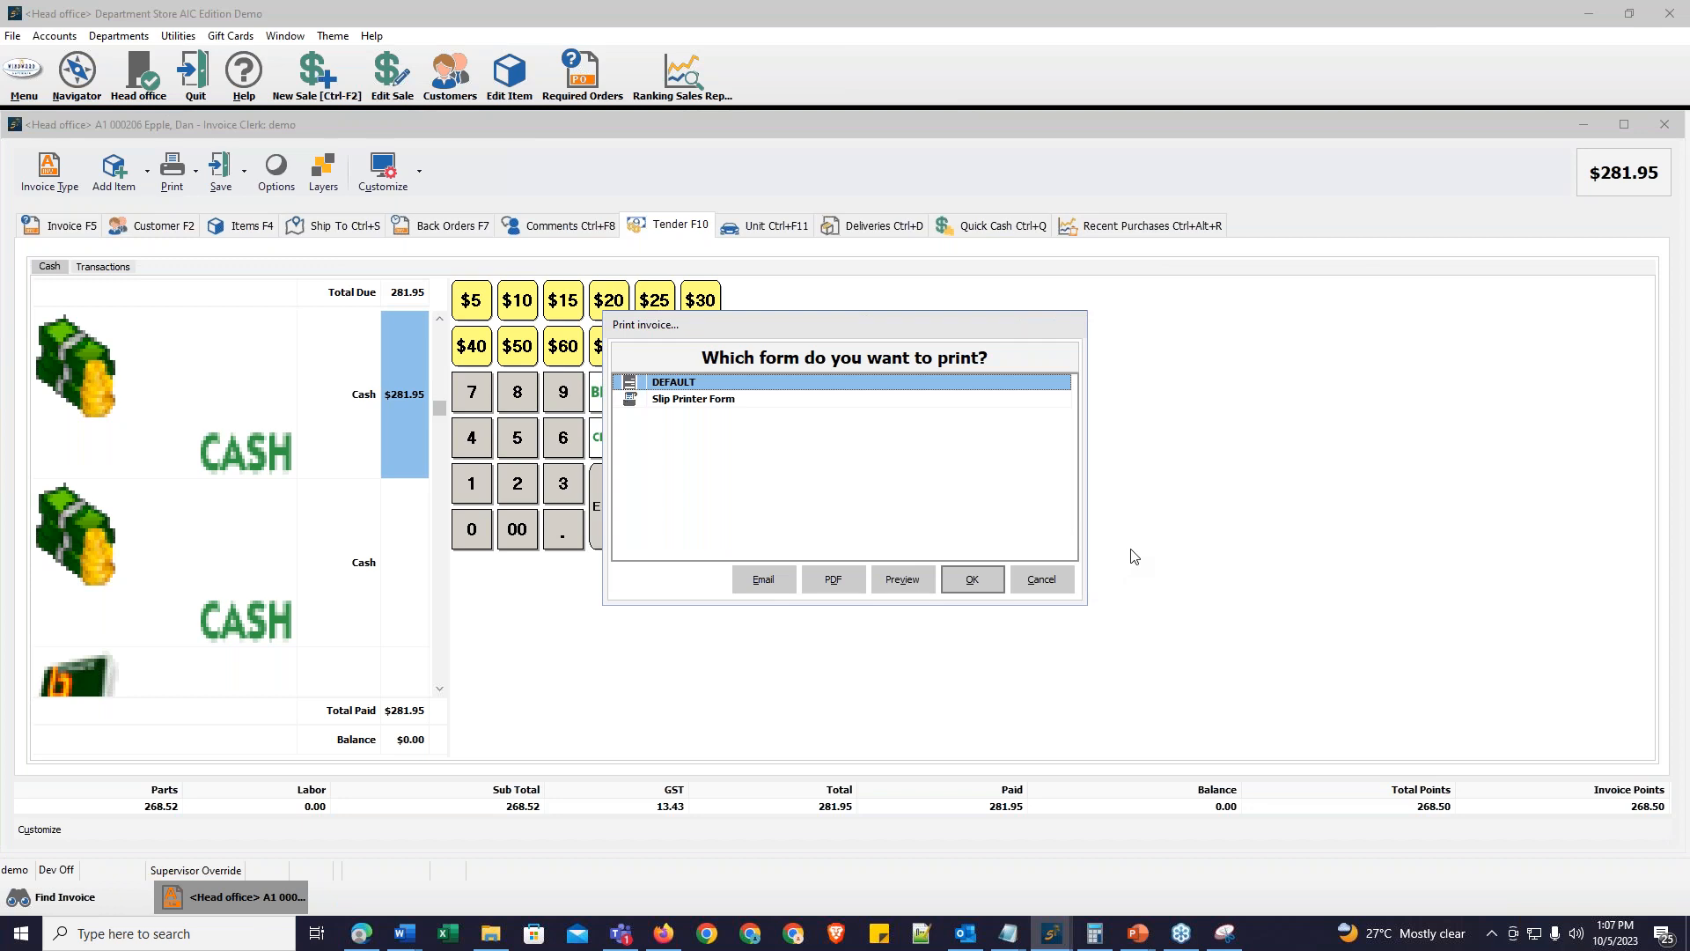
left_click(1056, 579)
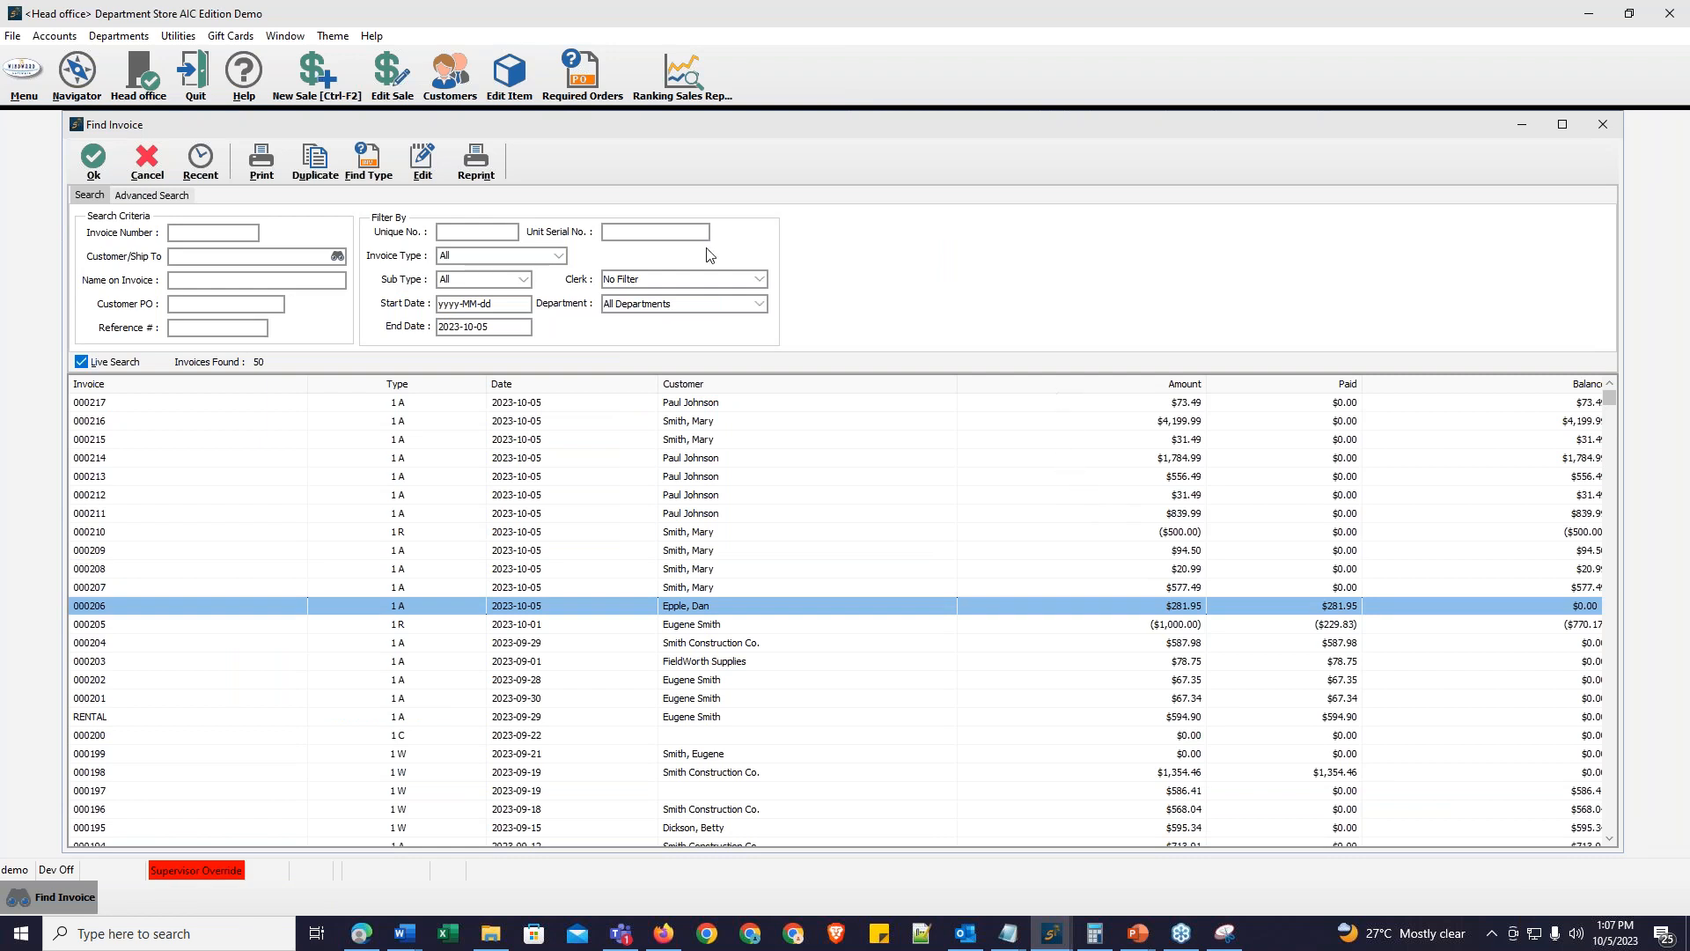
Step: Close the invoice search and start a new payment on account from Accounts Receivable
left_click(150, 168)
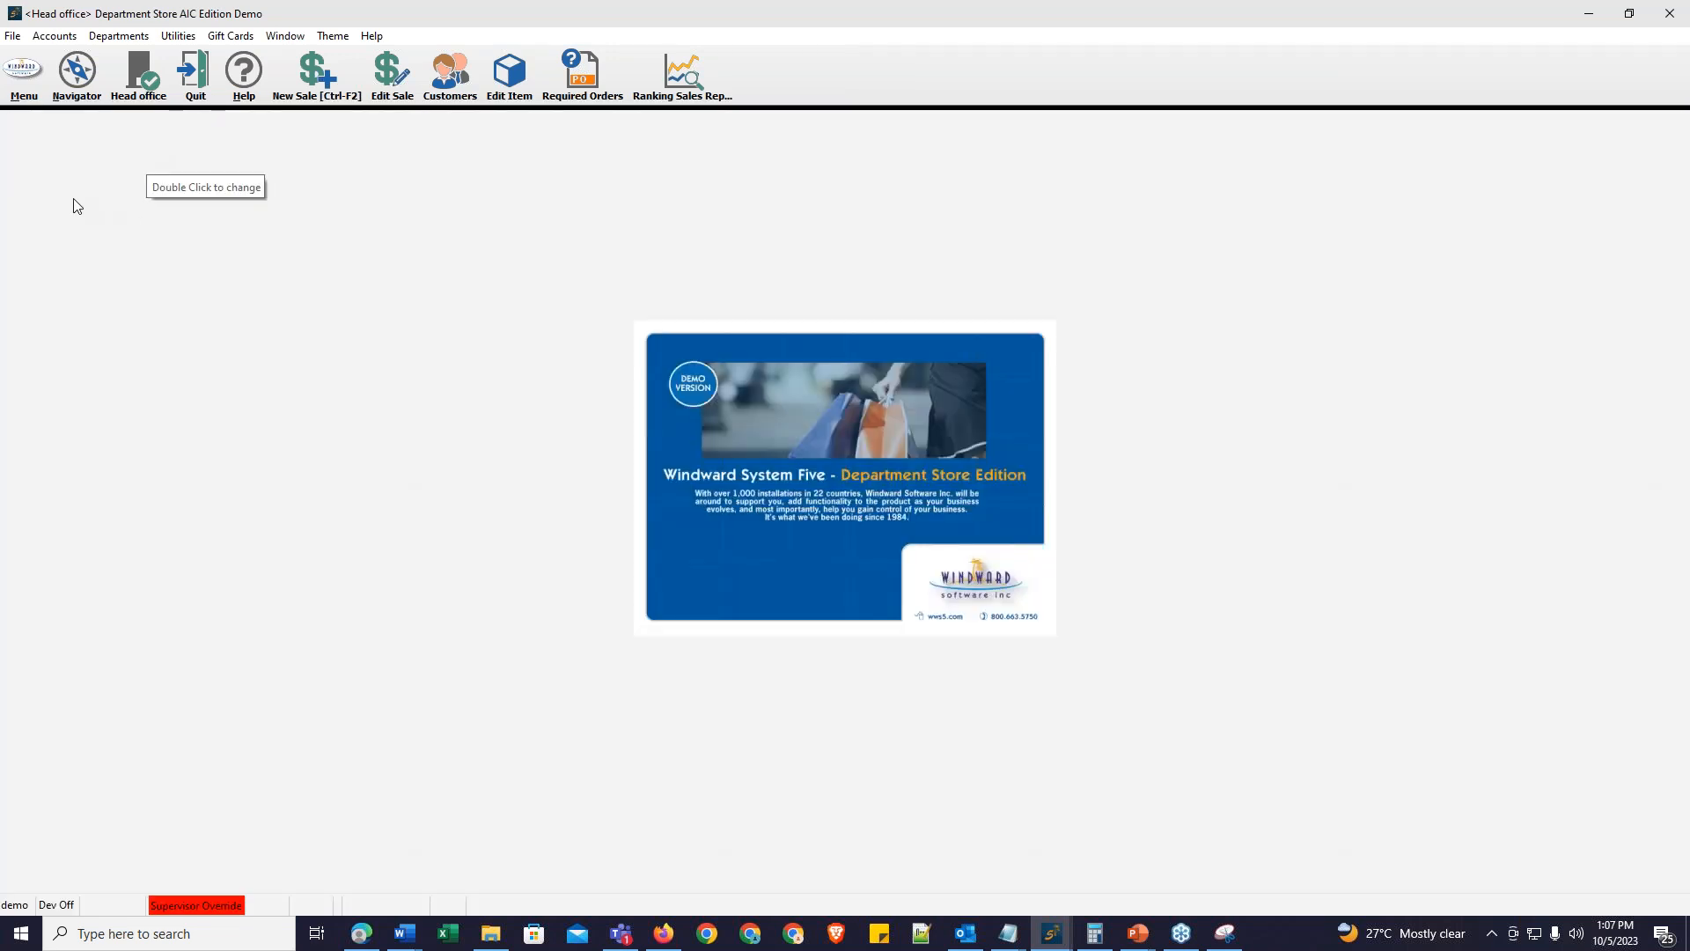
left_click(18, 73)
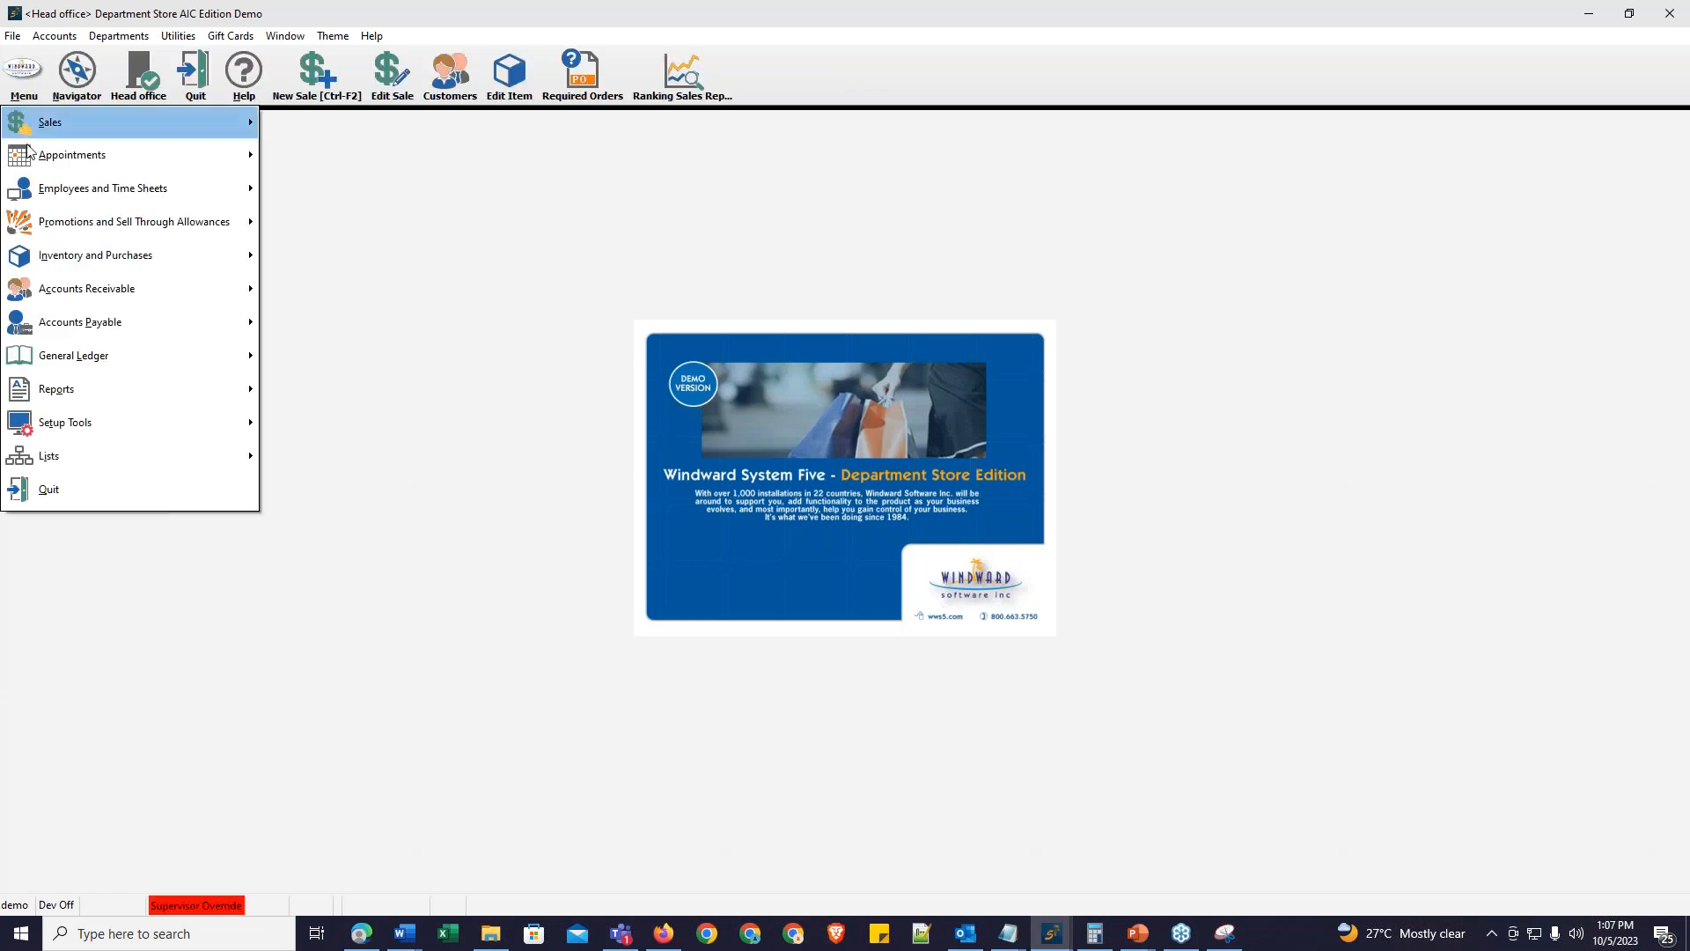
mouse_move(51, 298)
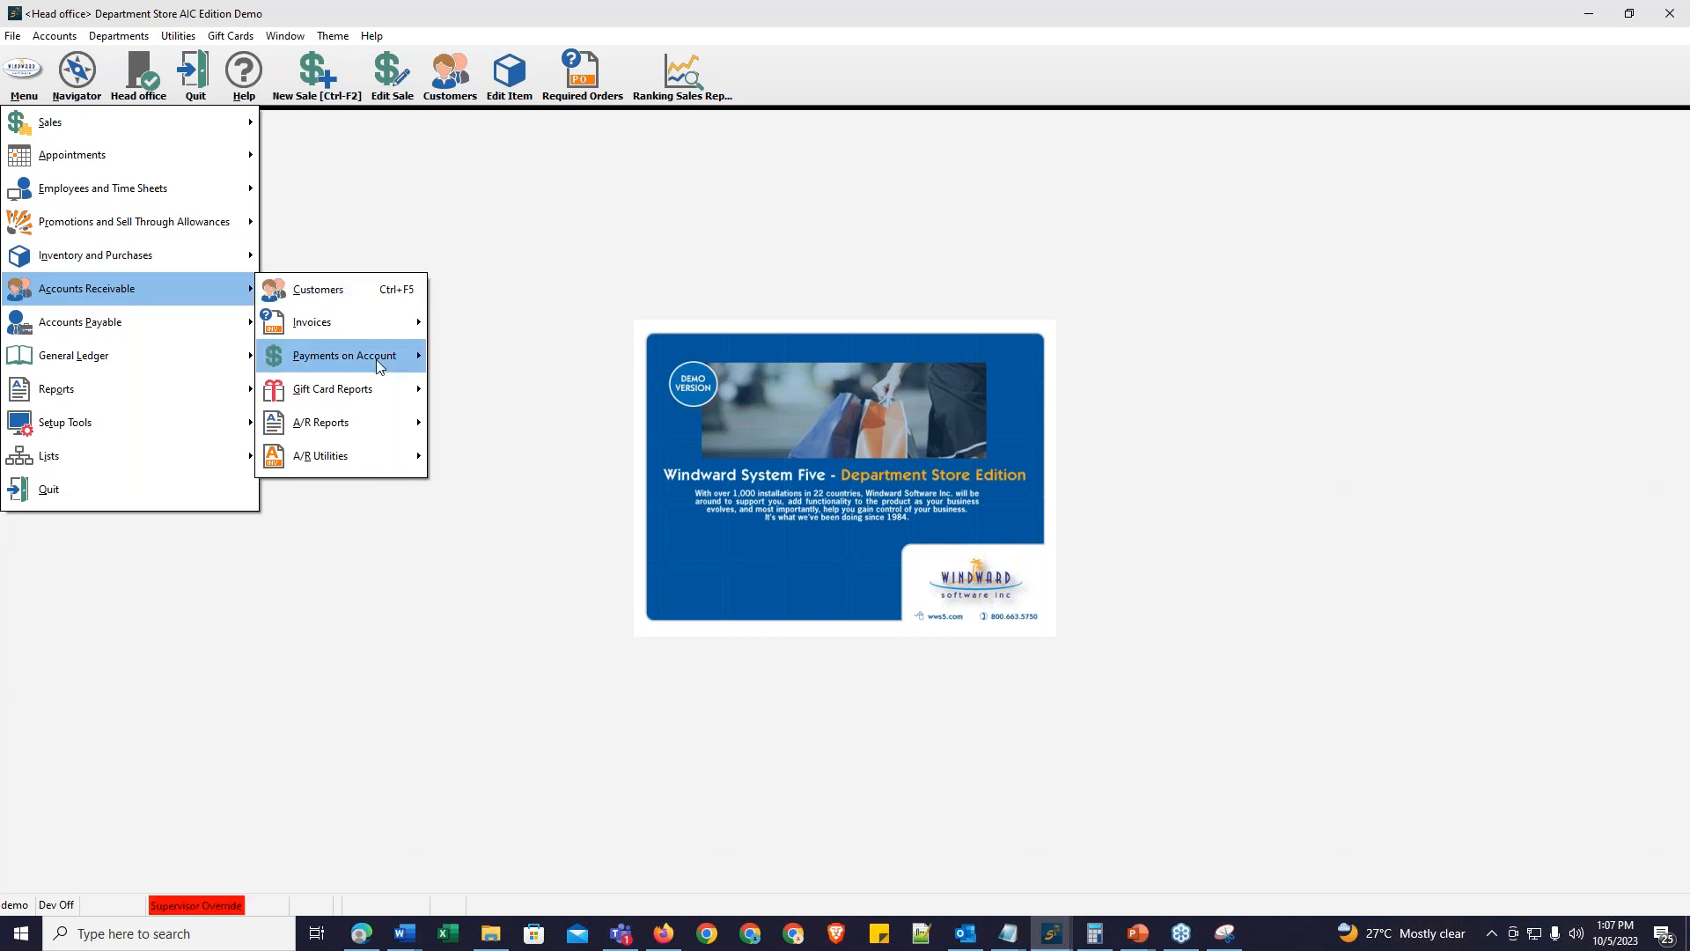
mouse_move(377, 362)
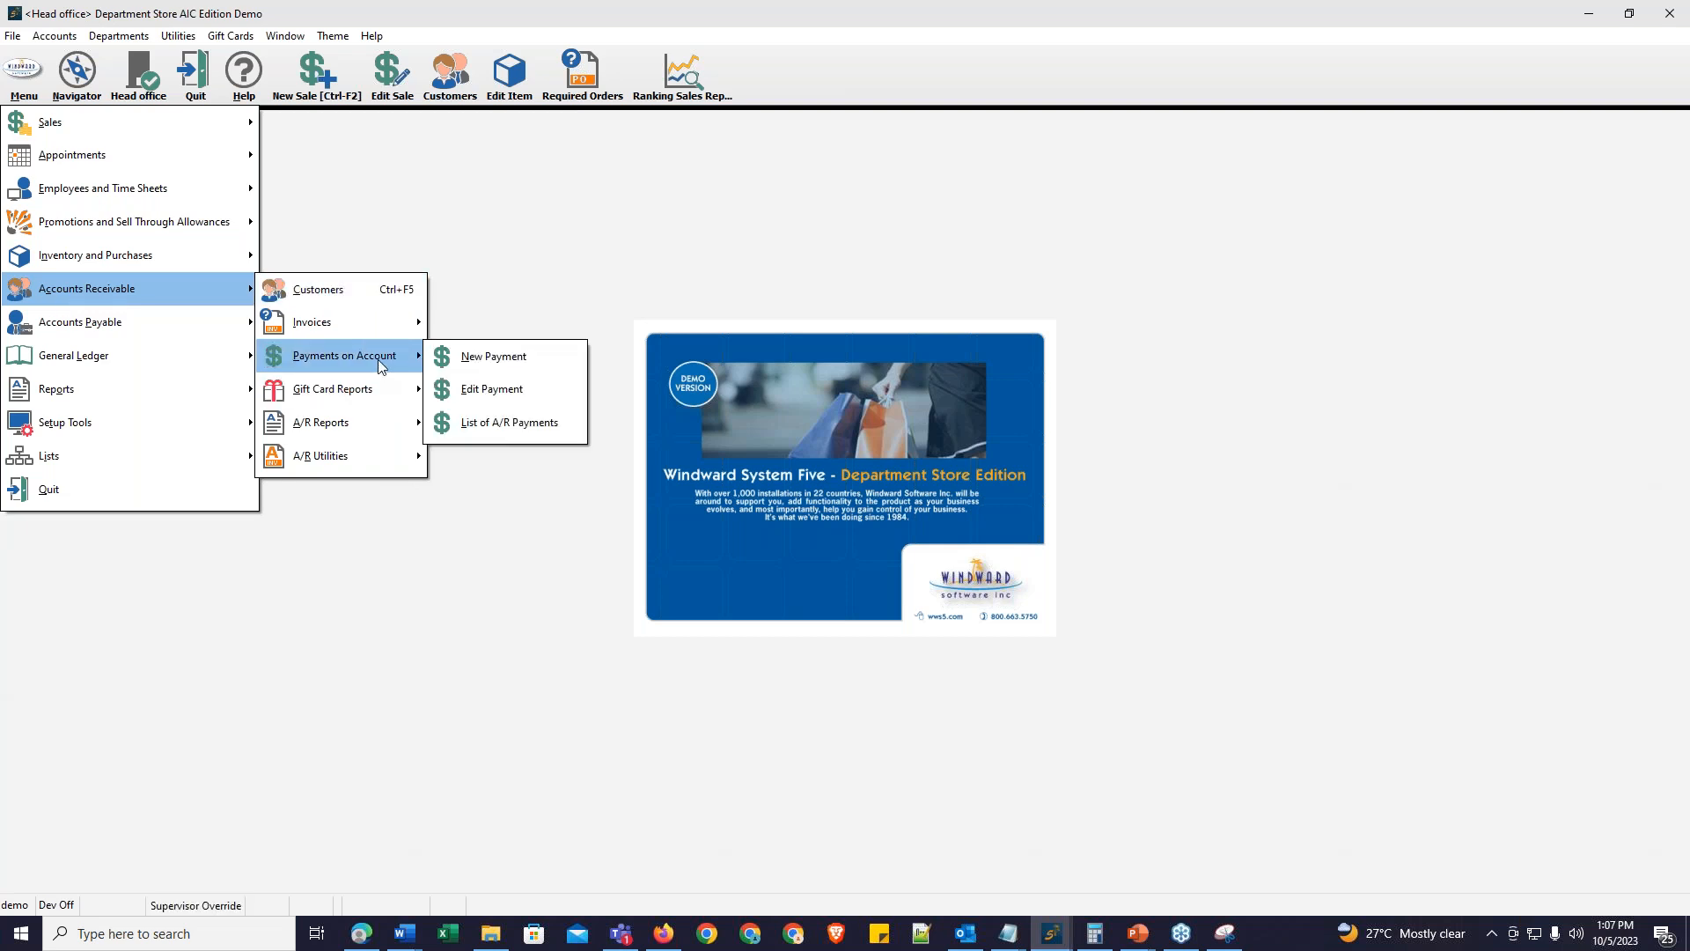
left_click(517, 362)
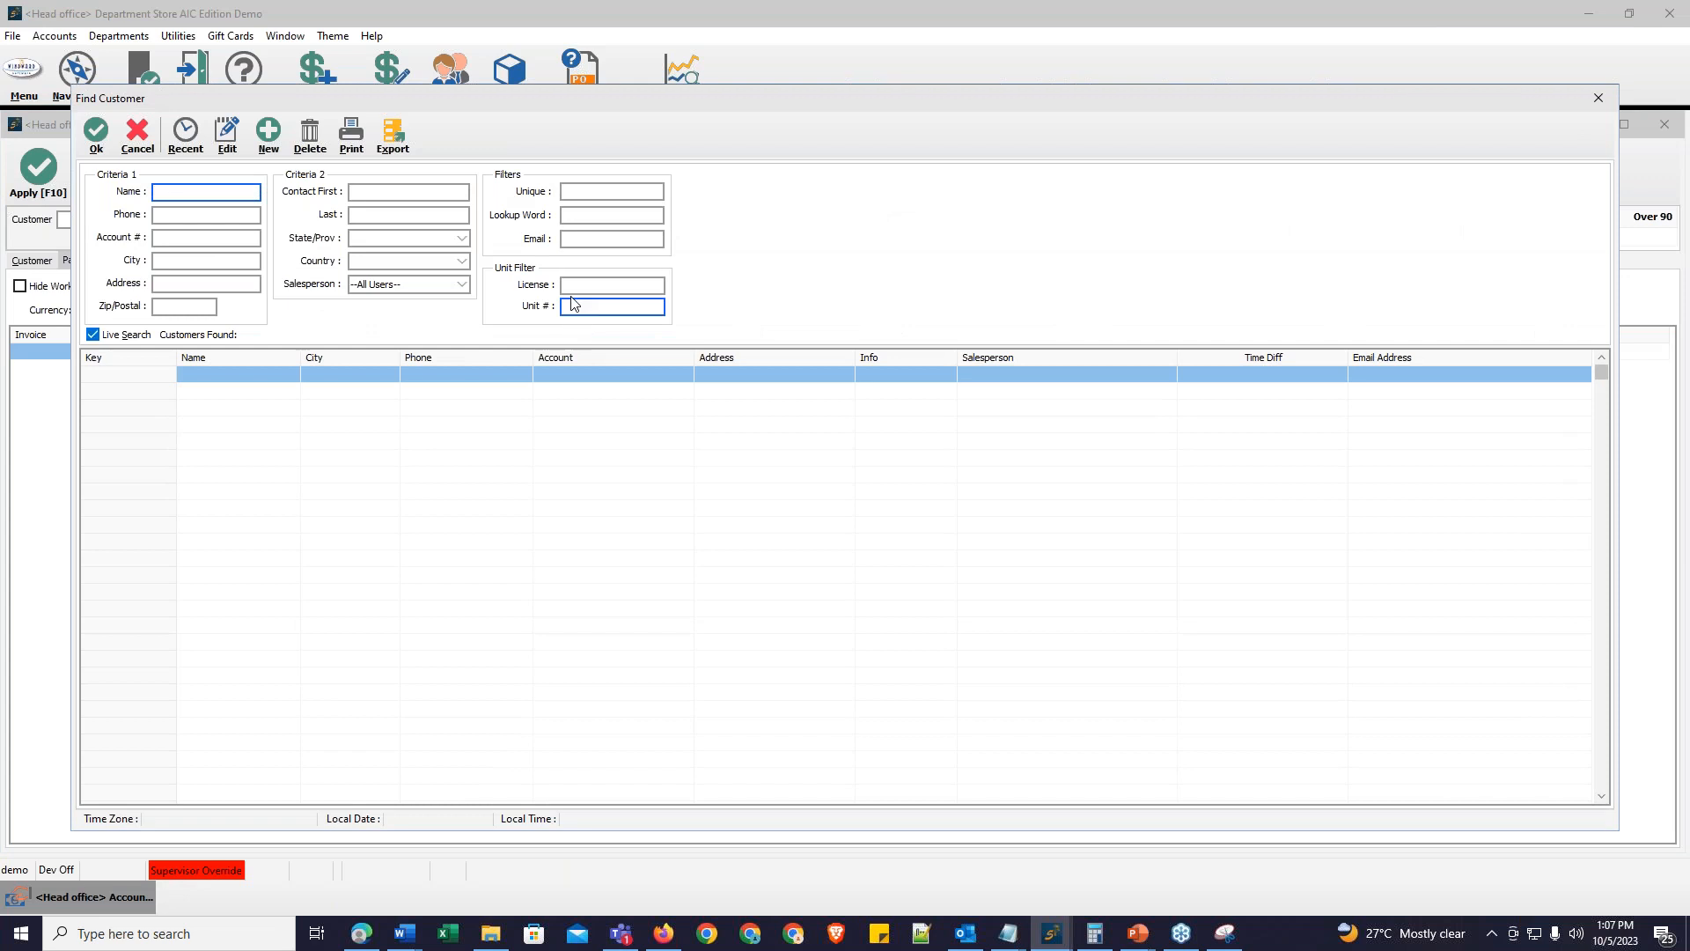
Step: Select the customer for the payment from the recent accounts list
left_click(184, 134)
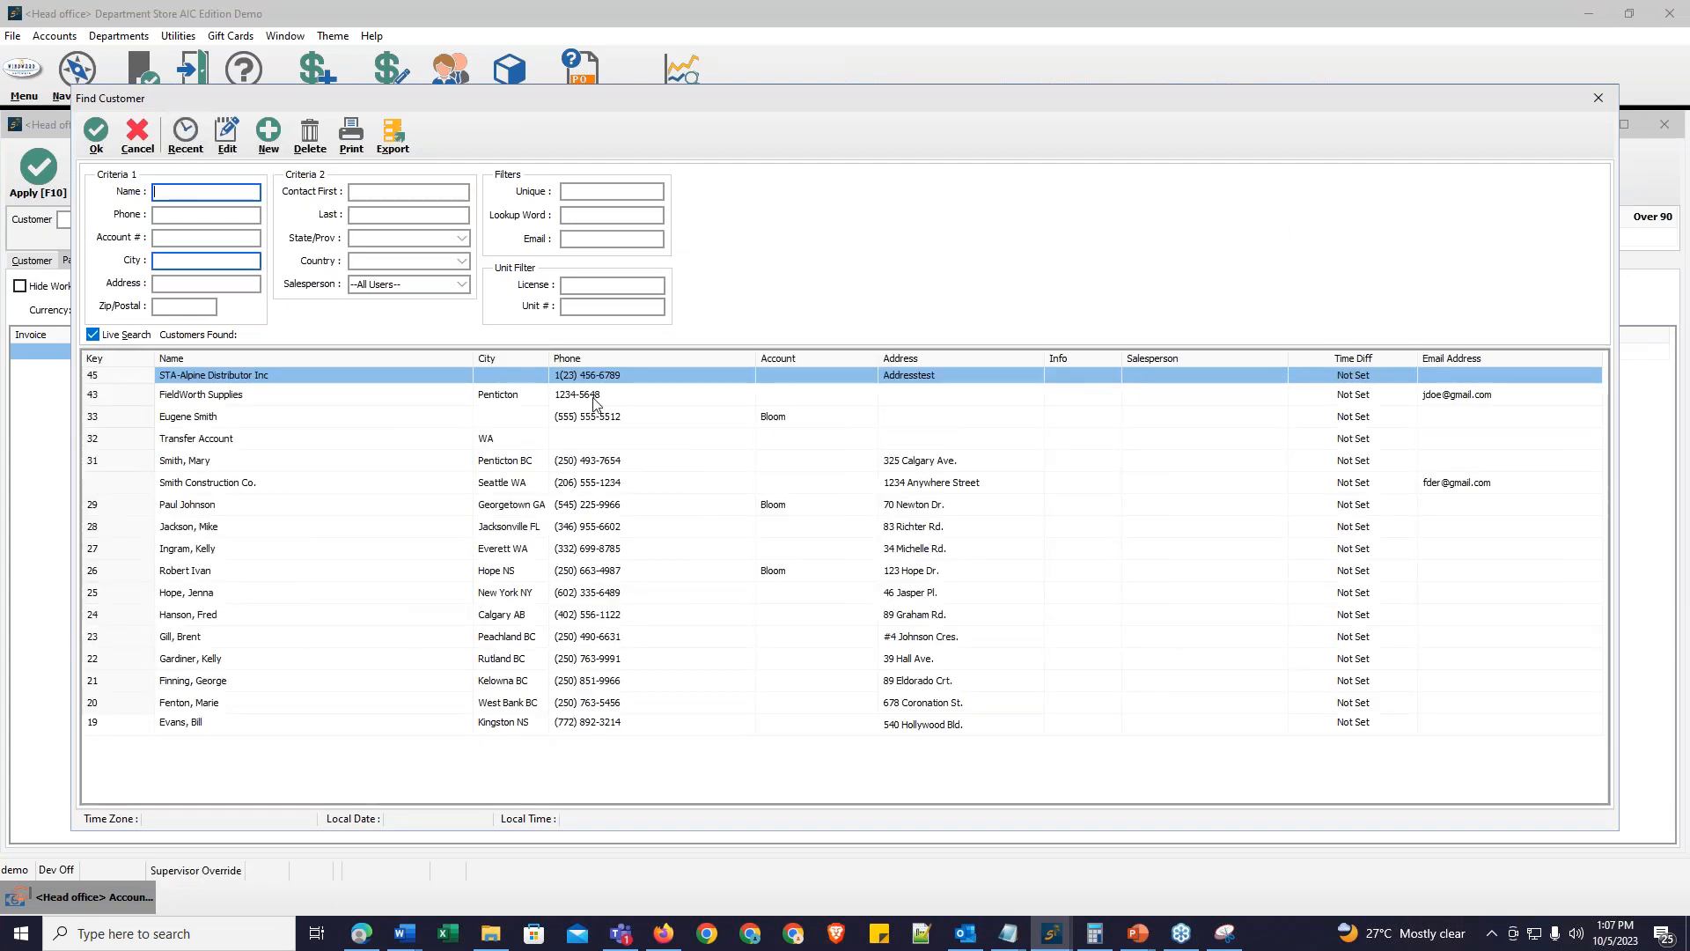
left_click(218, 442)
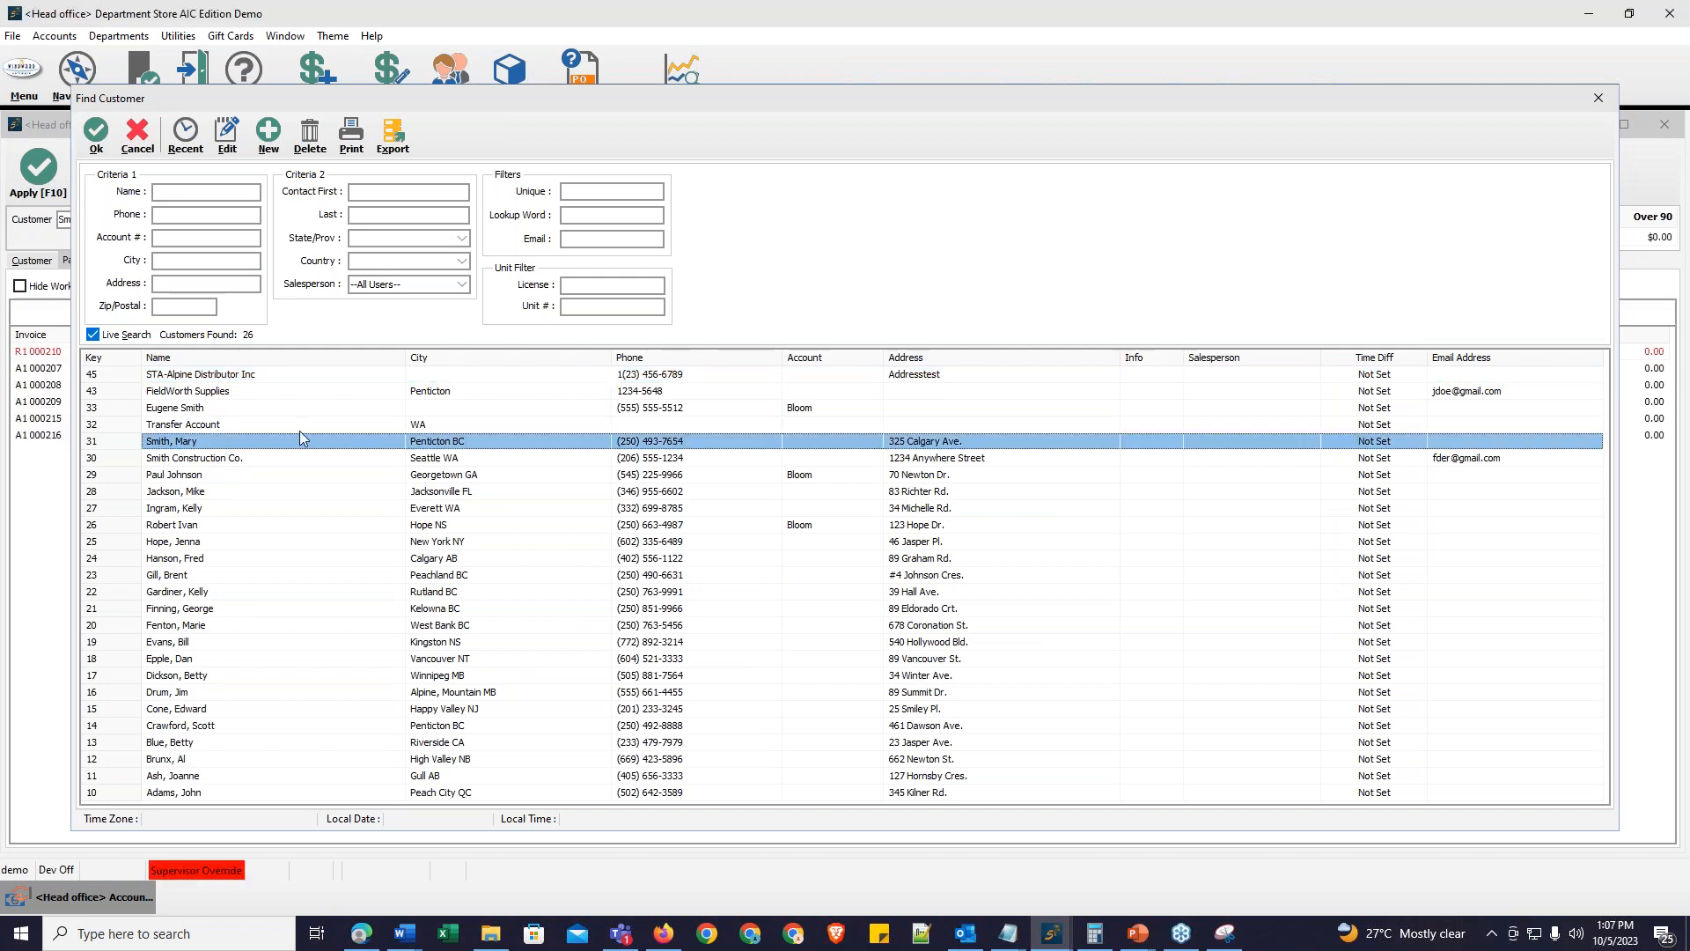
key("Return")
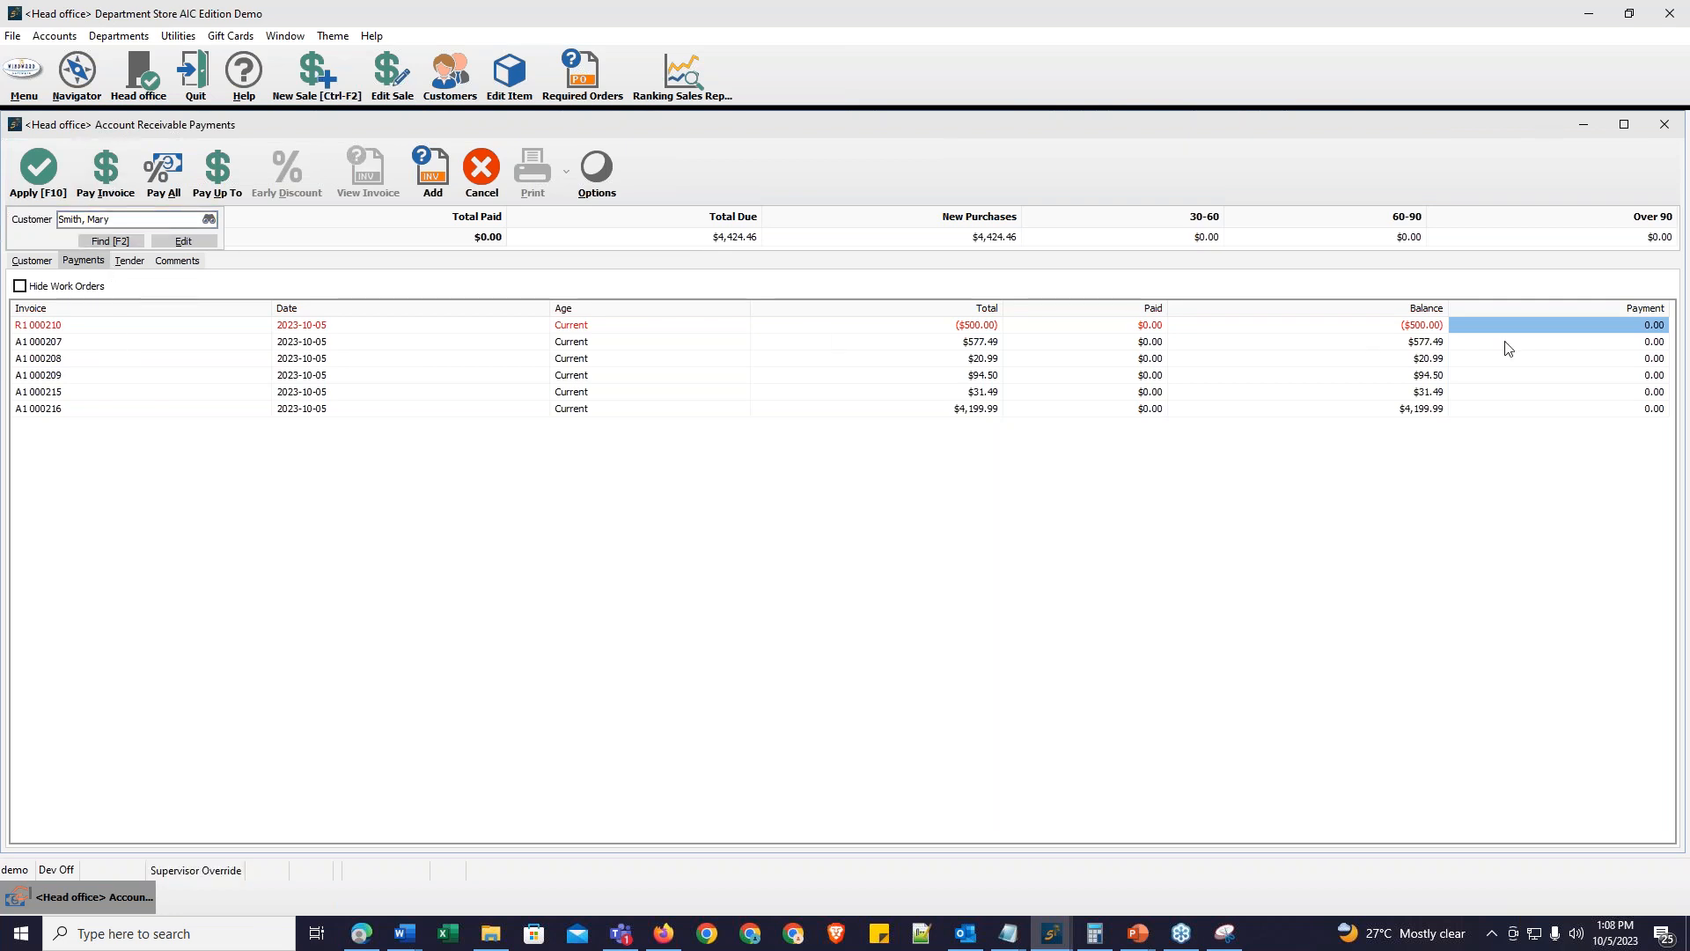
Step: Pay the full balance of the $577.49 invoice and apply the payment
left_click(1554, 348)
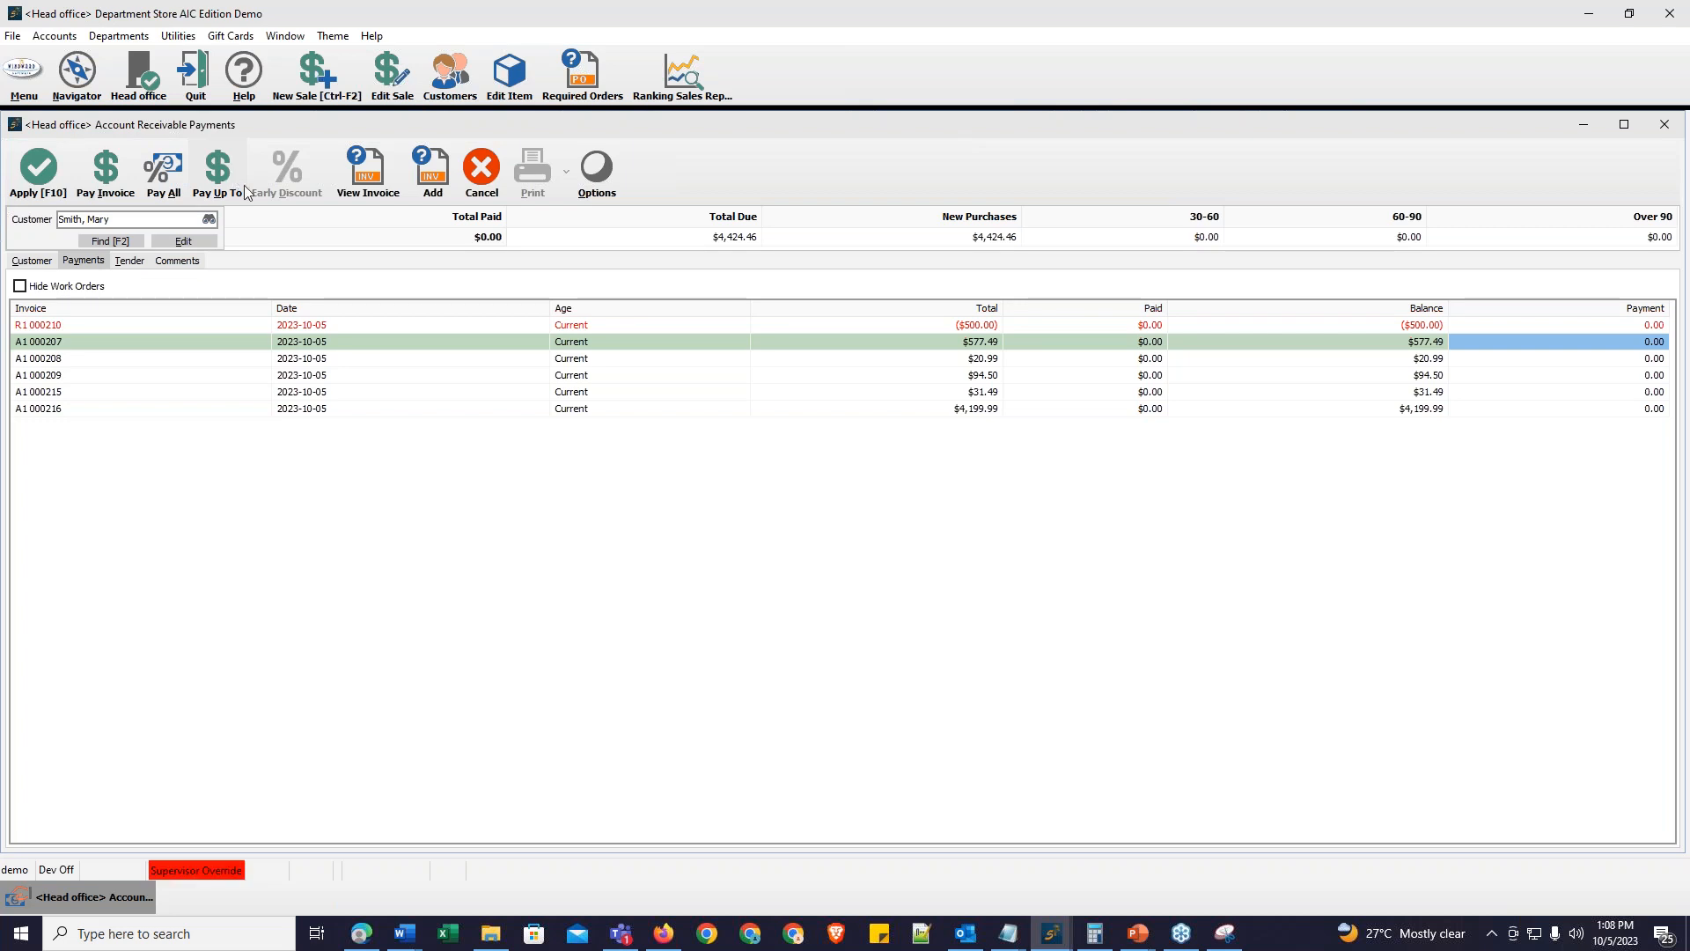
left_click(110, 177)
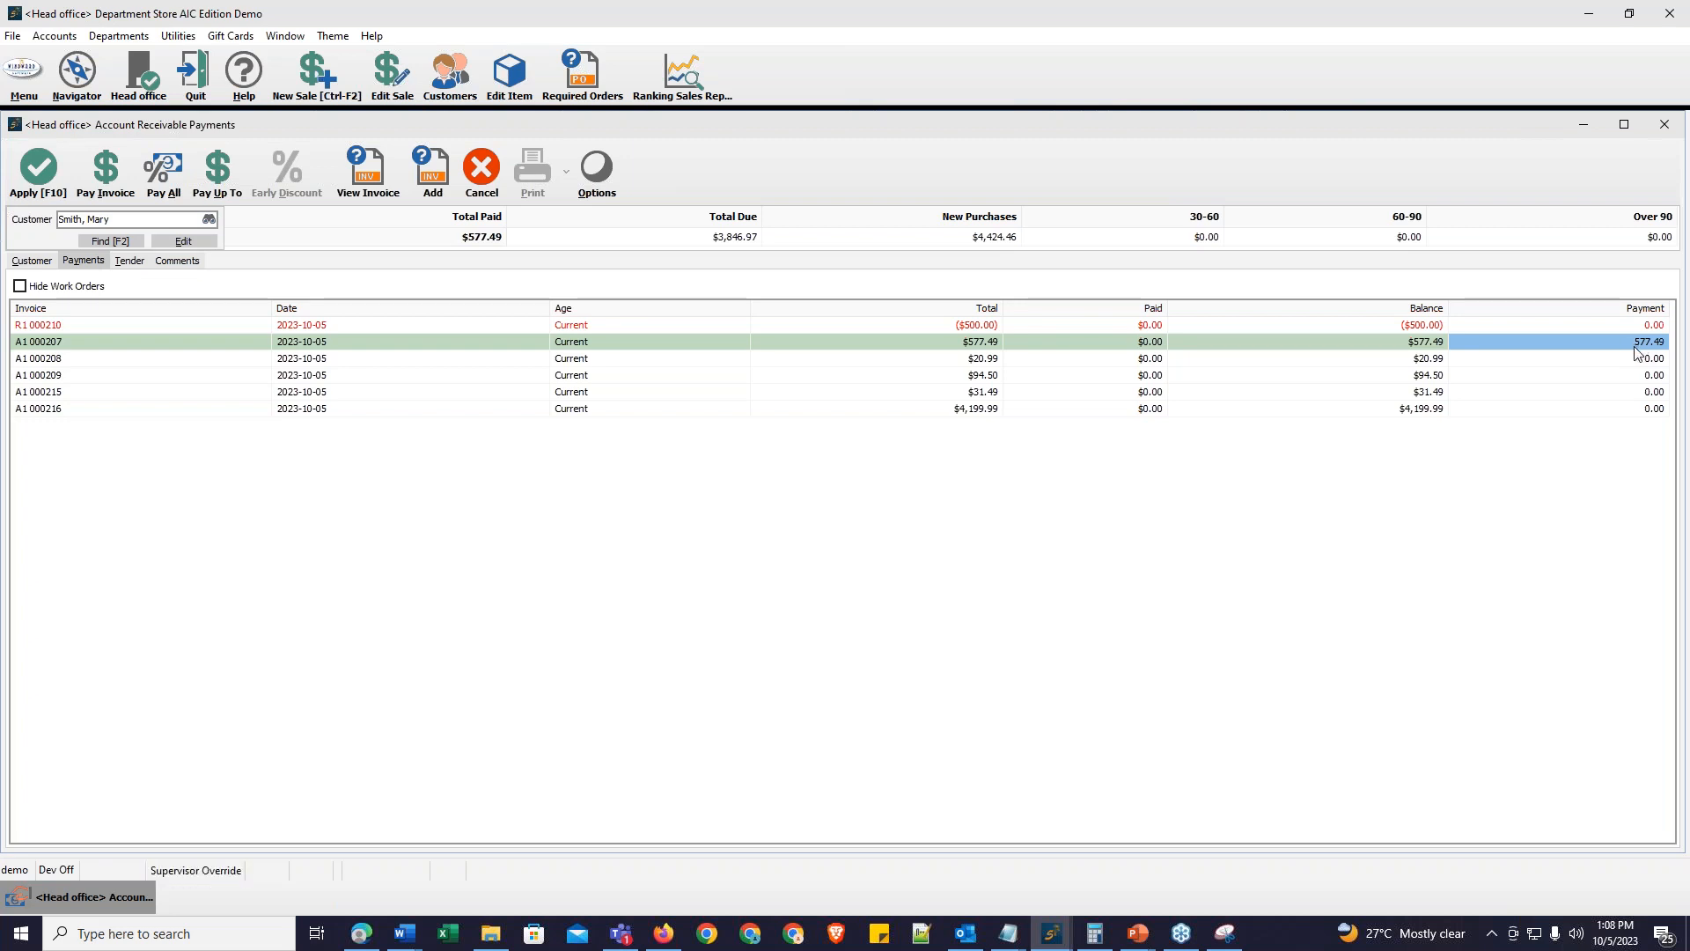
left_click(39, 169)
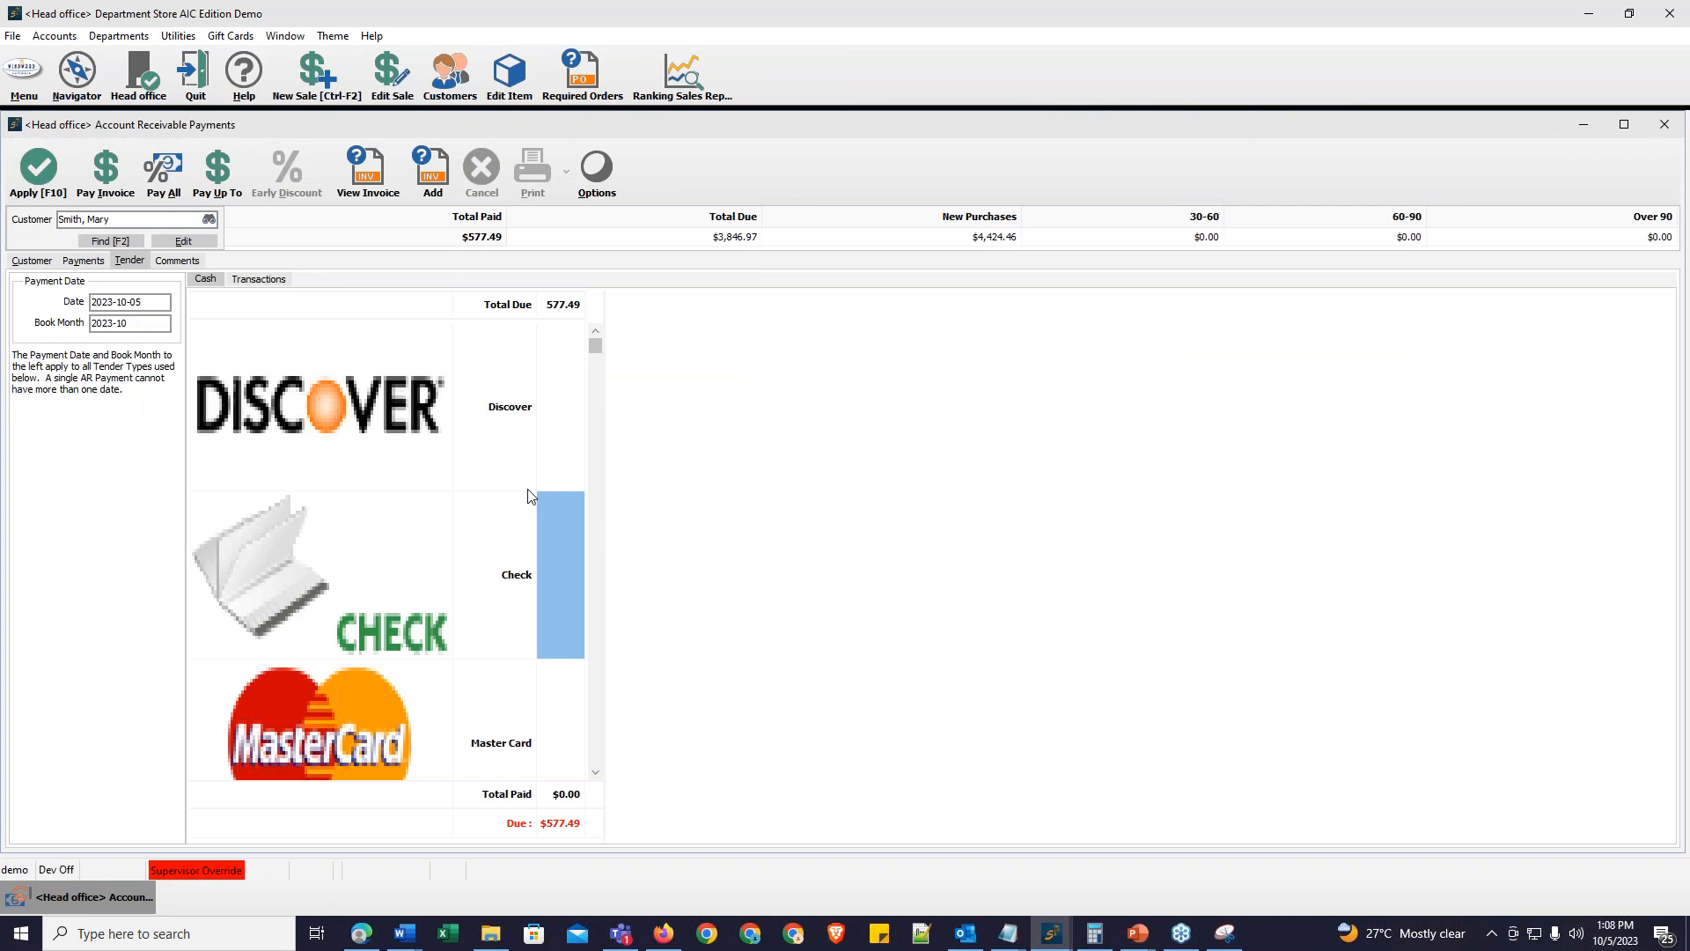
Step: Tender the $577.49 payment in cash and complete it without printing a receipt
scroll(547, 604, "down", 3)
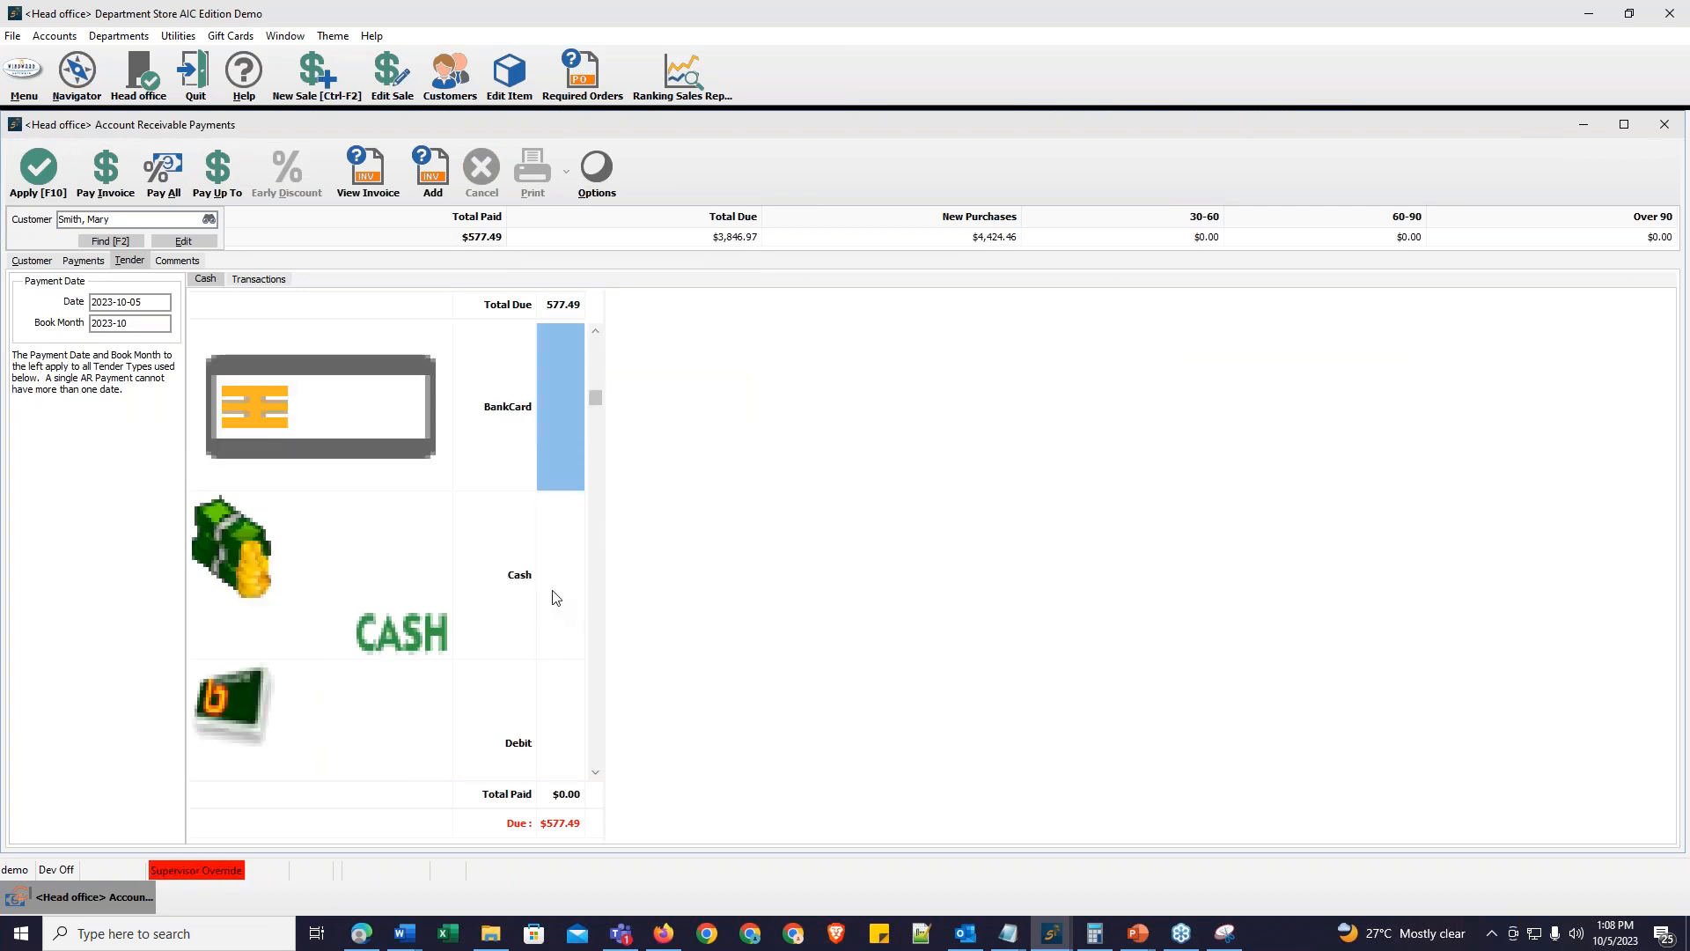
left_click(552, 589)
key("F10")
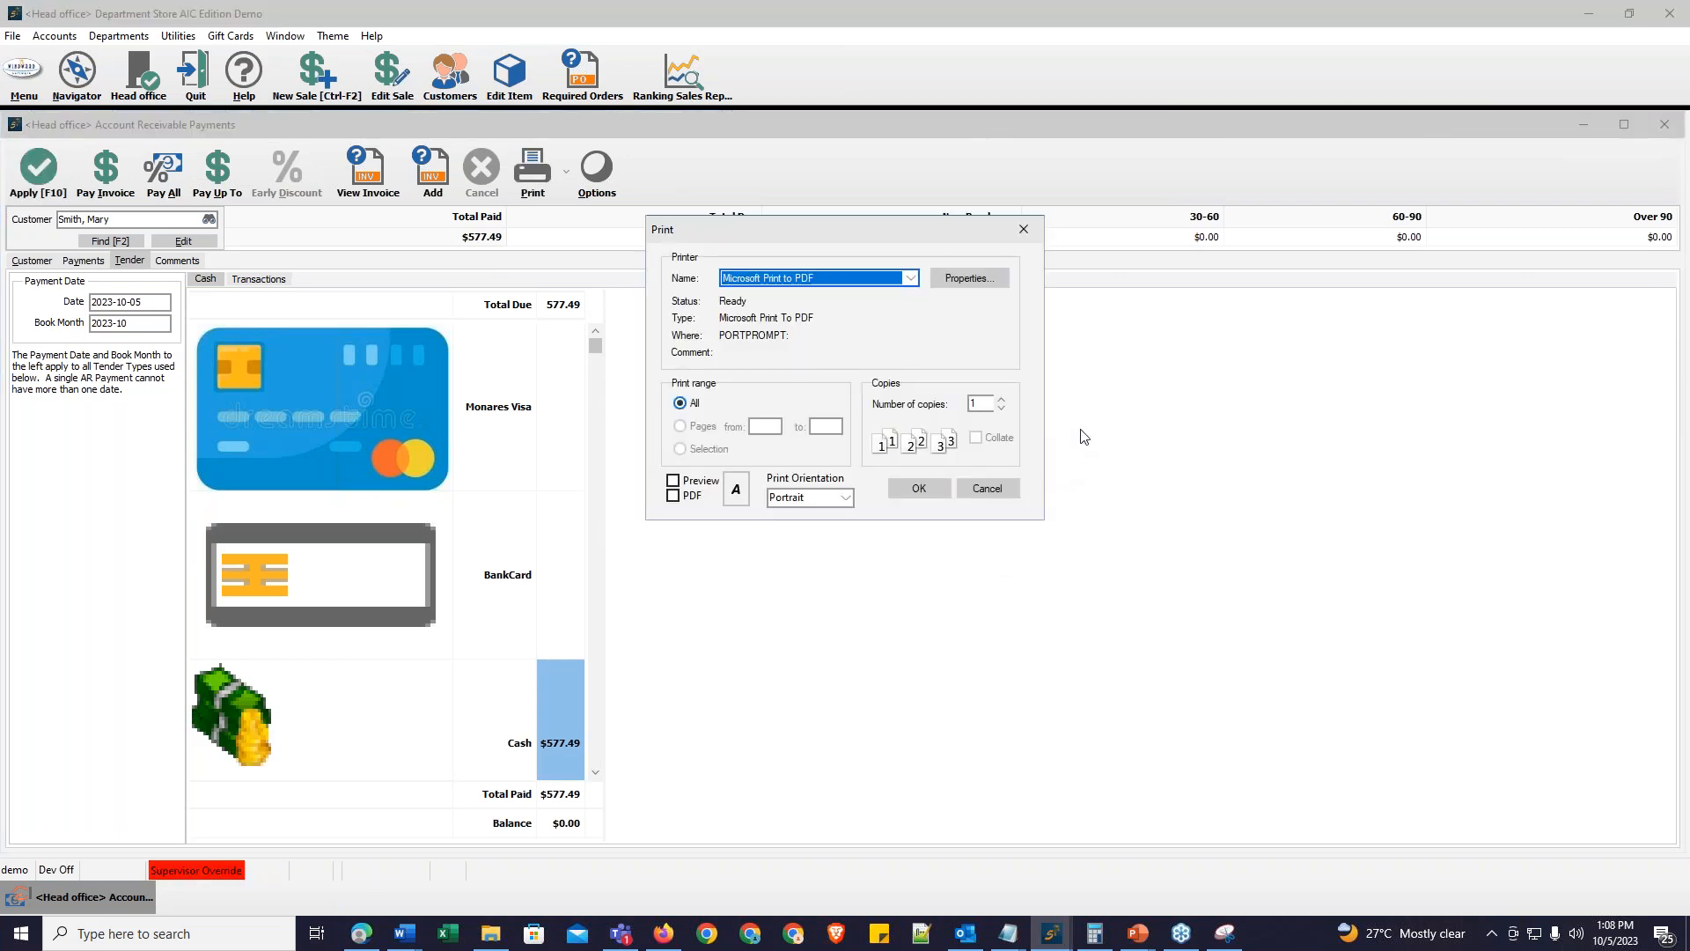
left_click(986, 489)
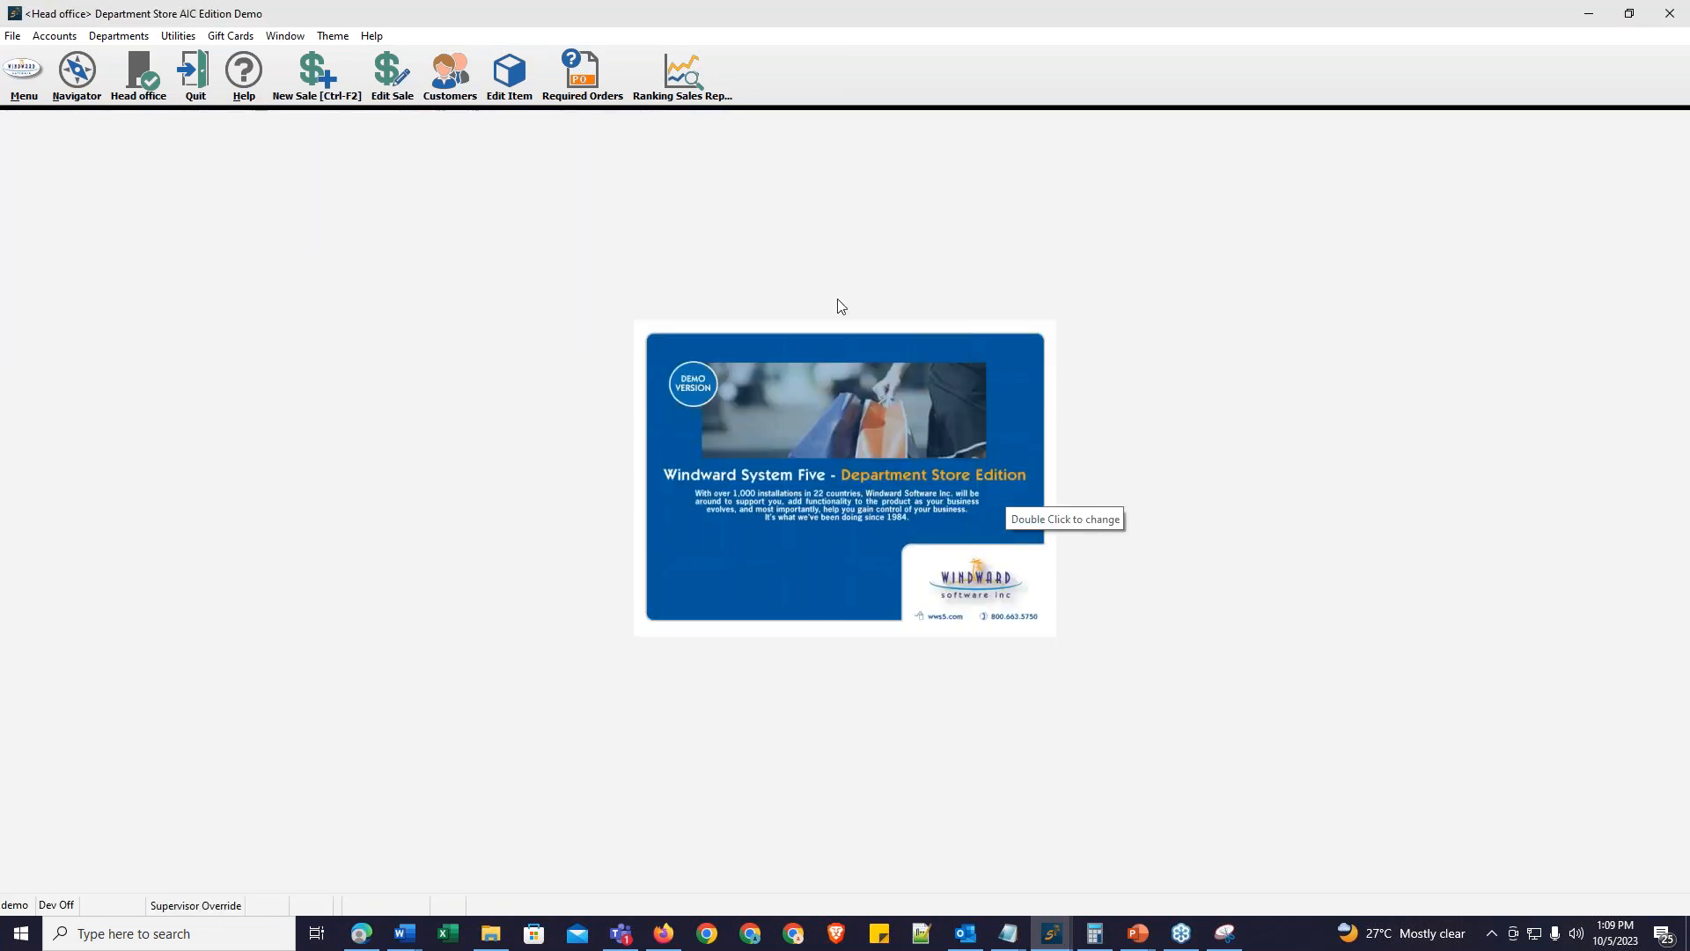
Step: Start another new payment on account and select the same customer from the customer list
left_click(22, 75)
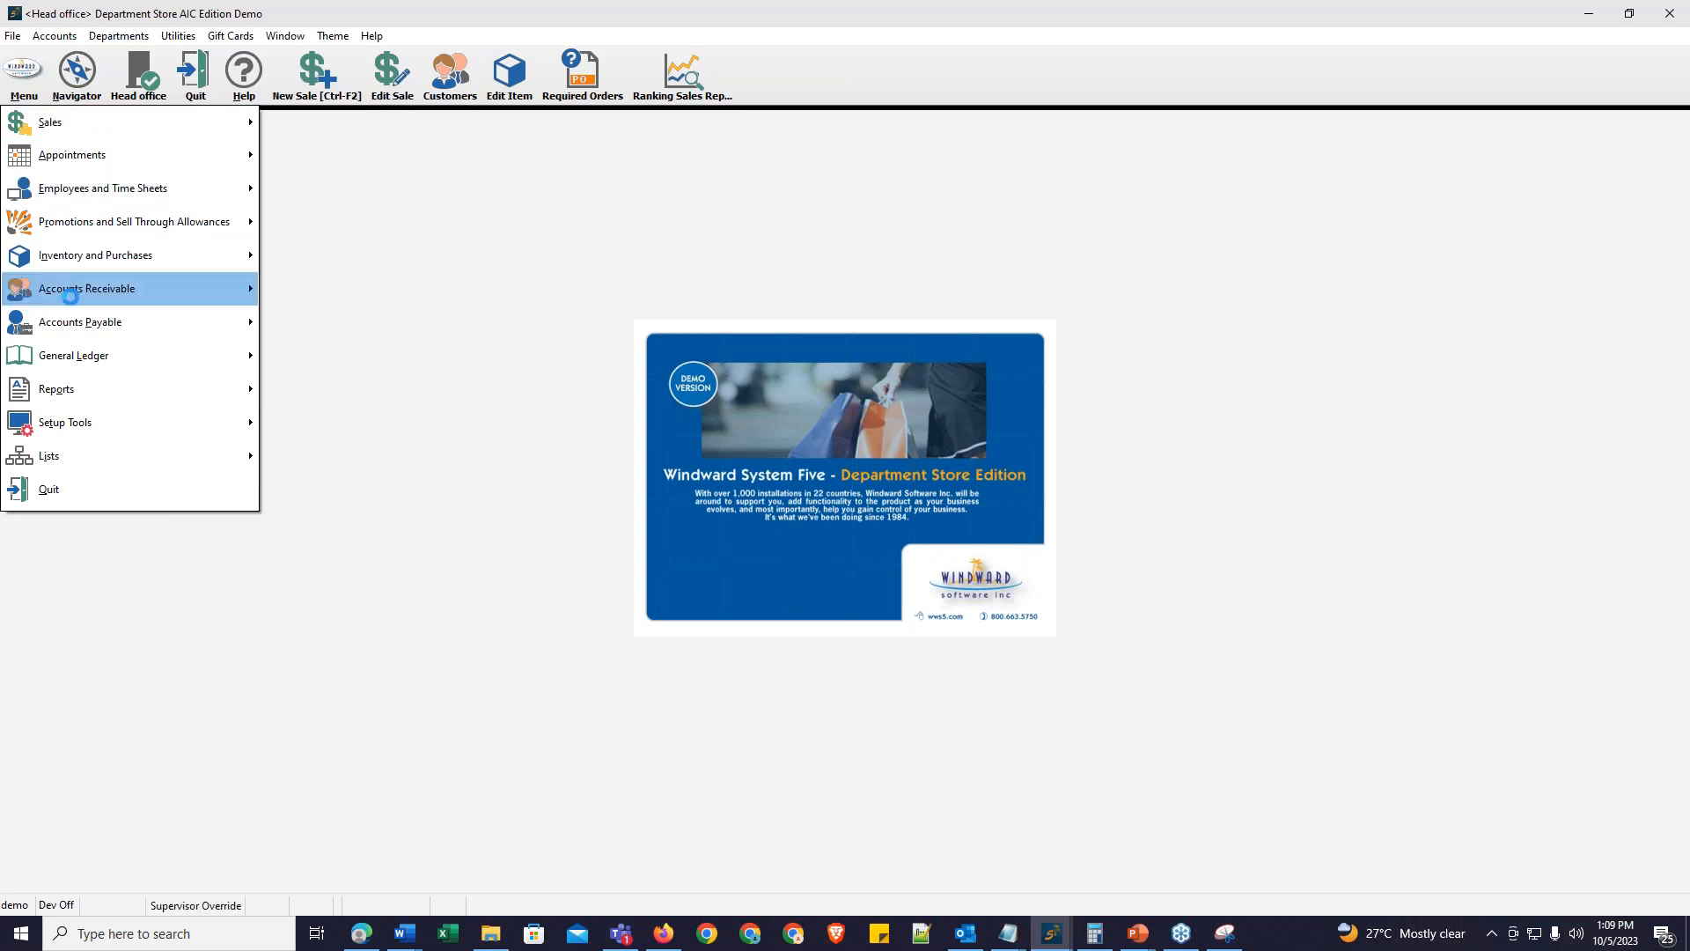
mouse_move(129, 290)
mouse_move(360, 357)
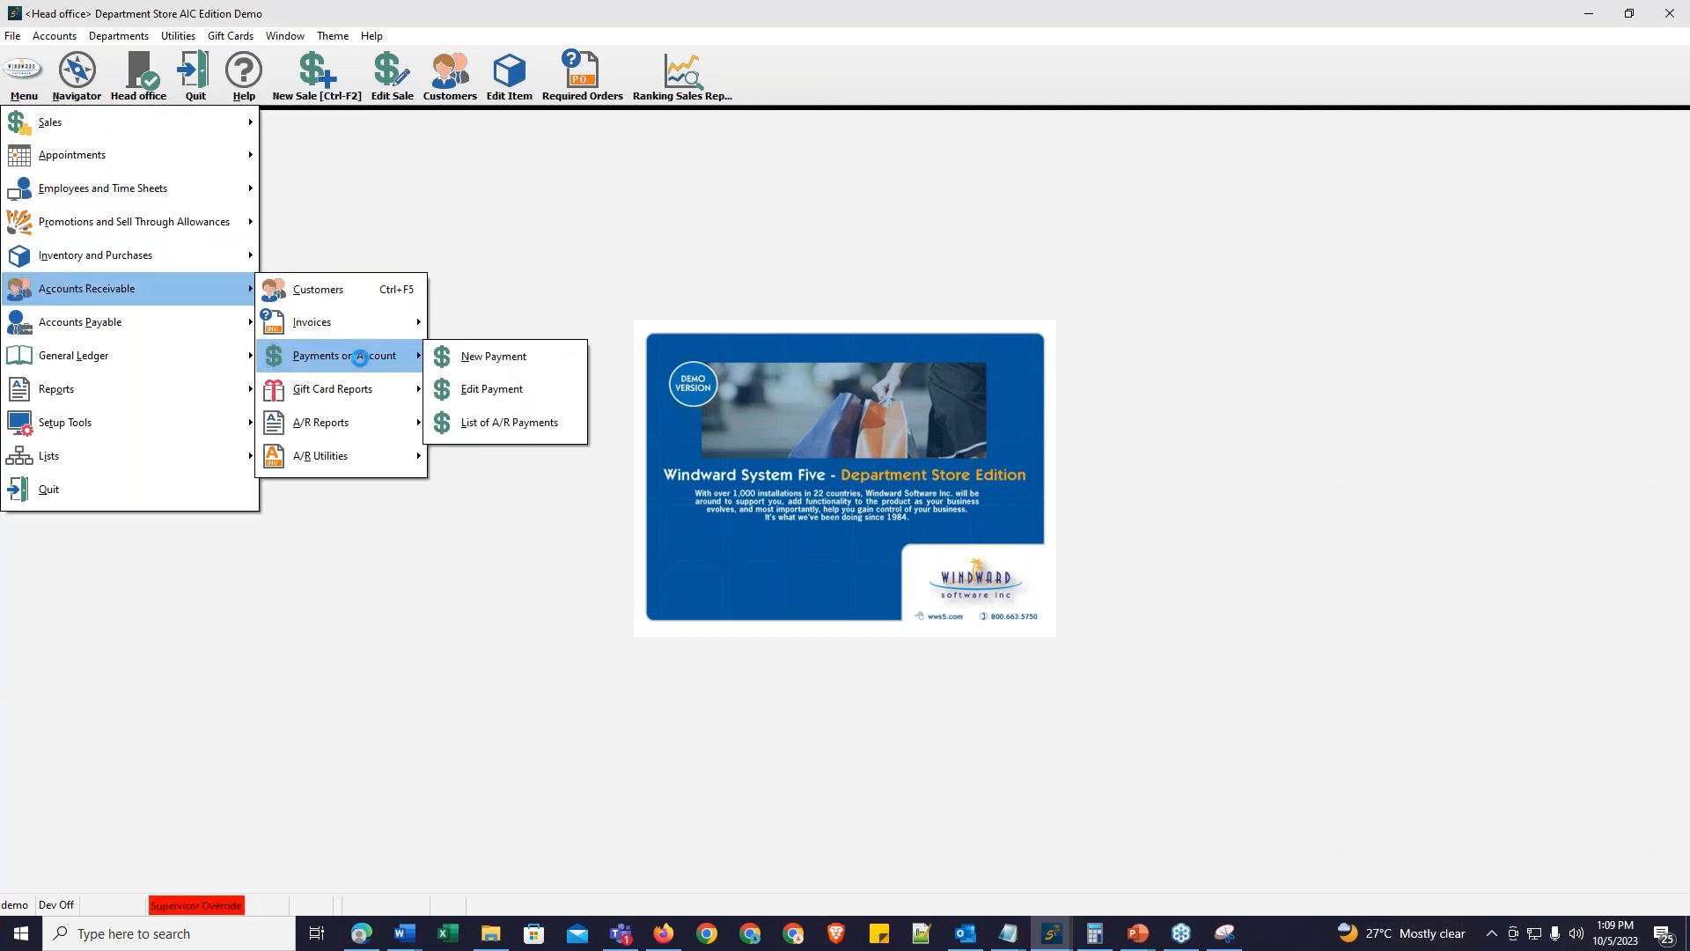
left_click(540, 357)
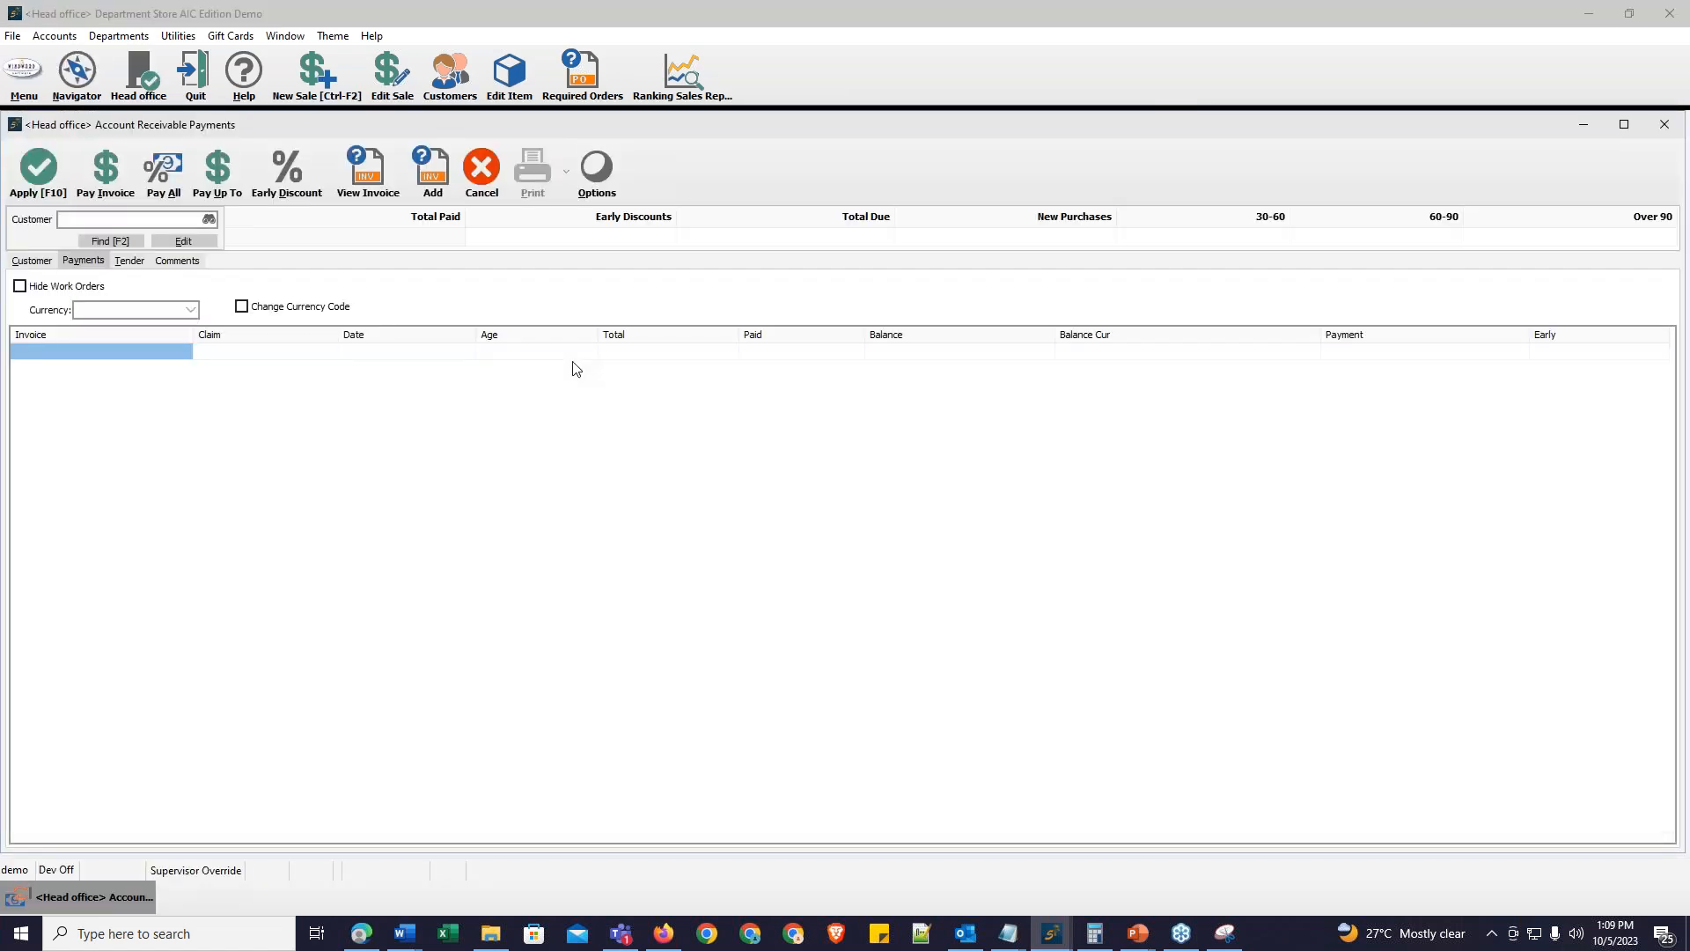
left_click(186, 141)
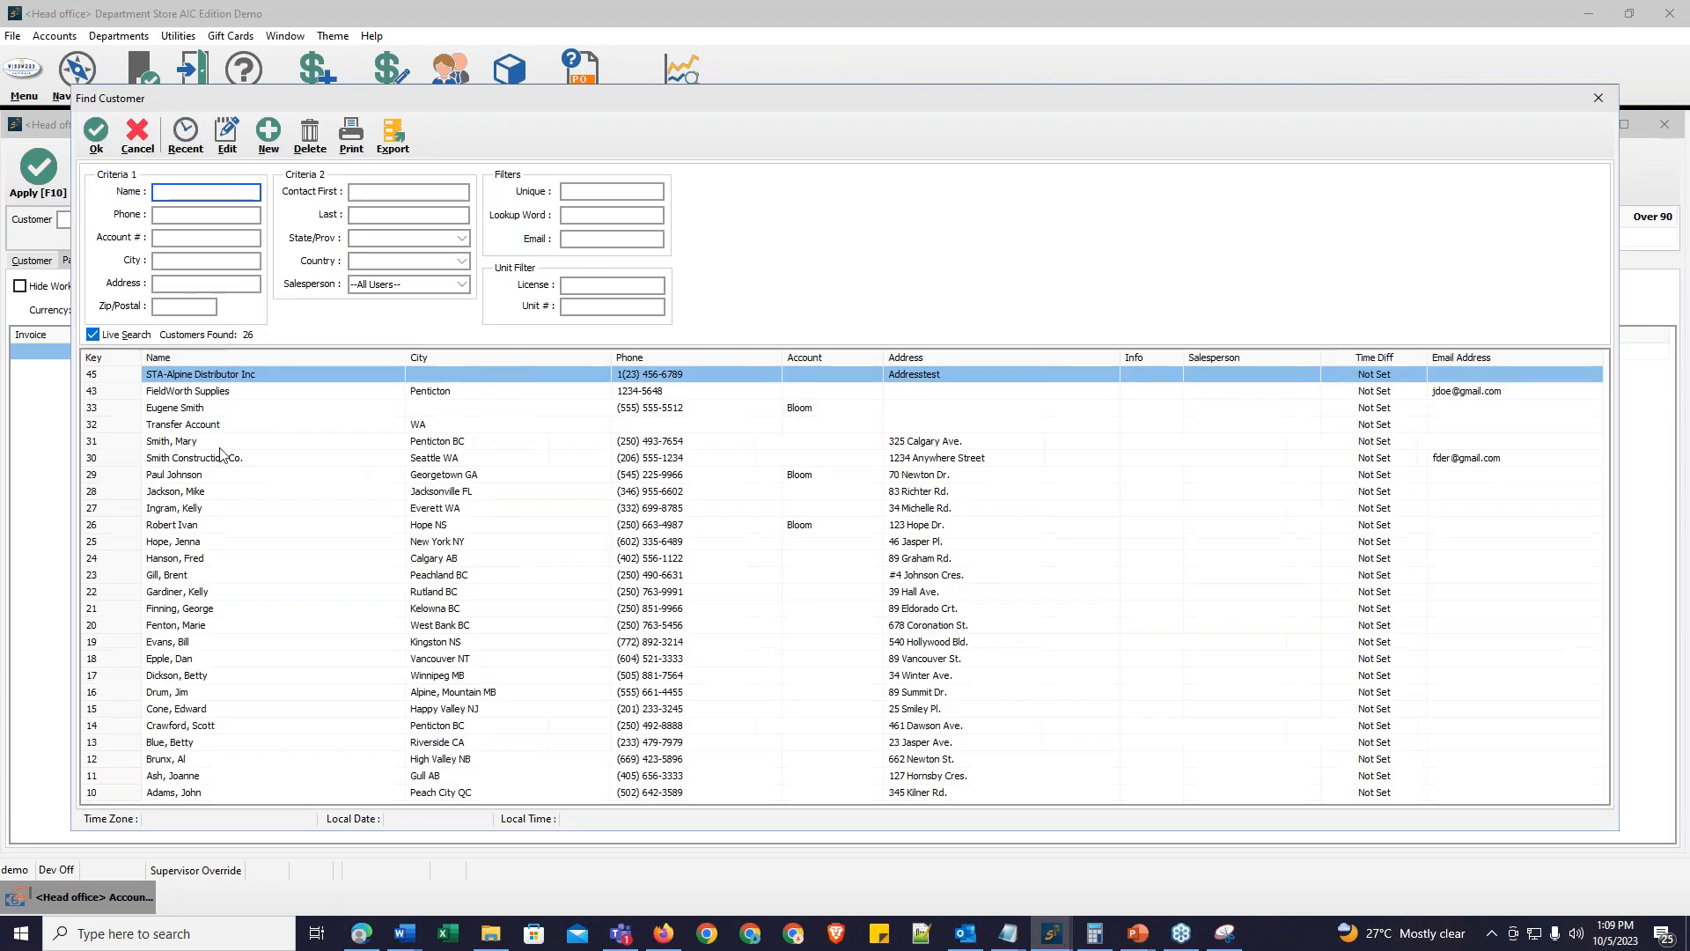
left_click(212, 441)
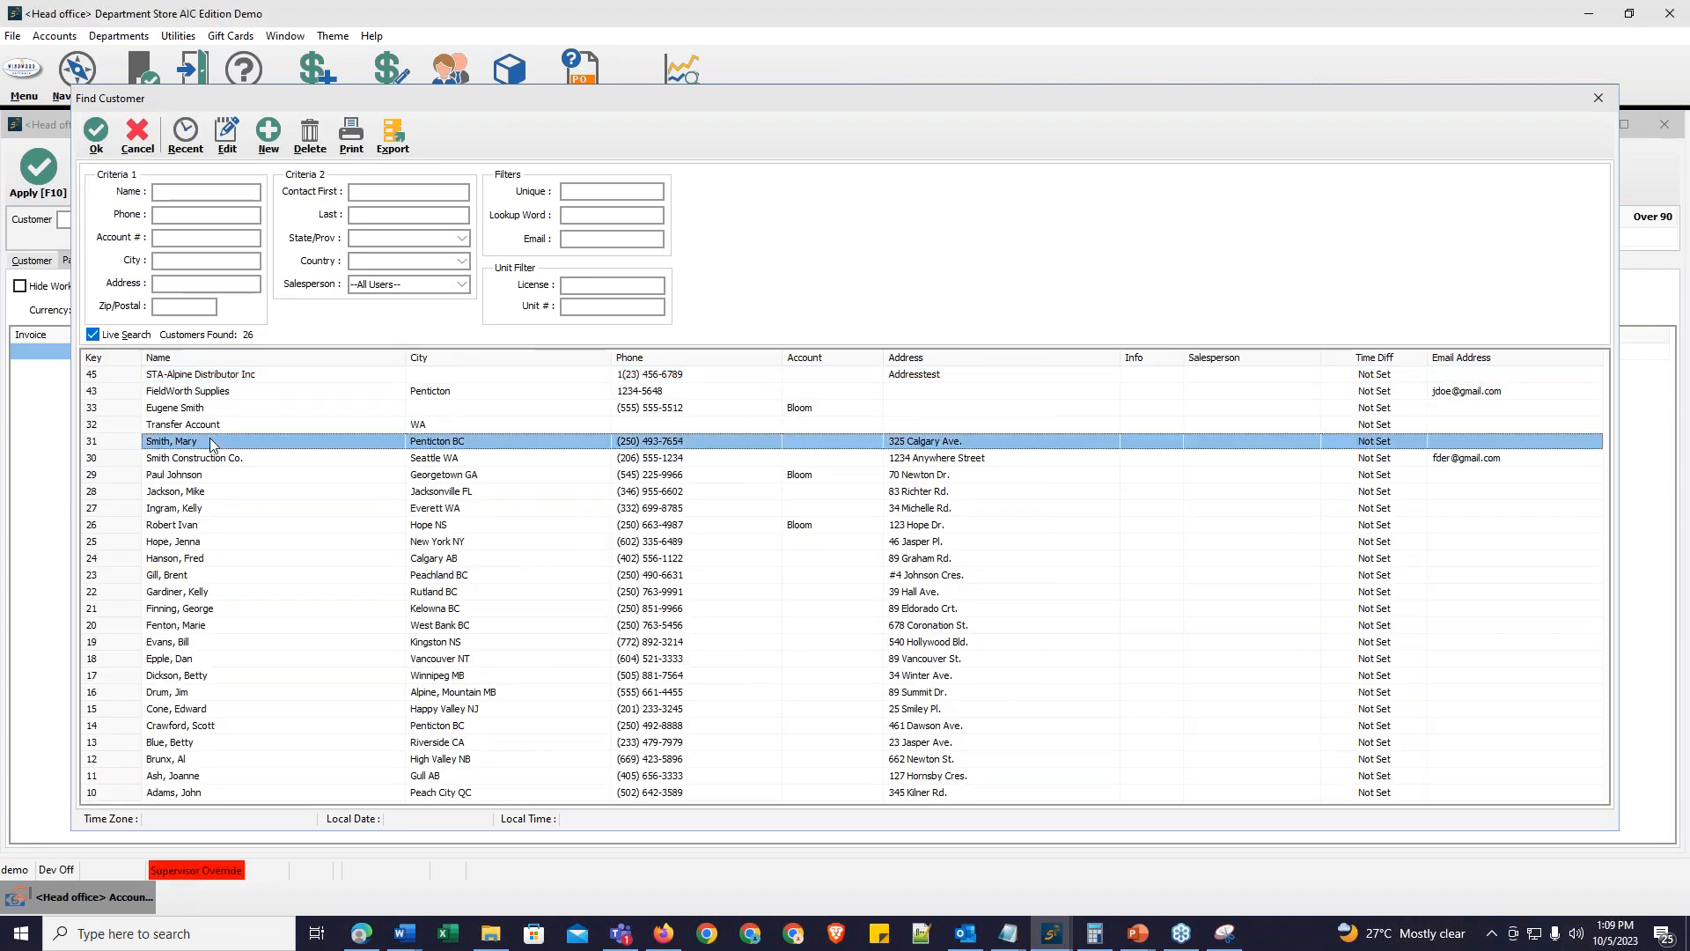
double_click(212, 442)
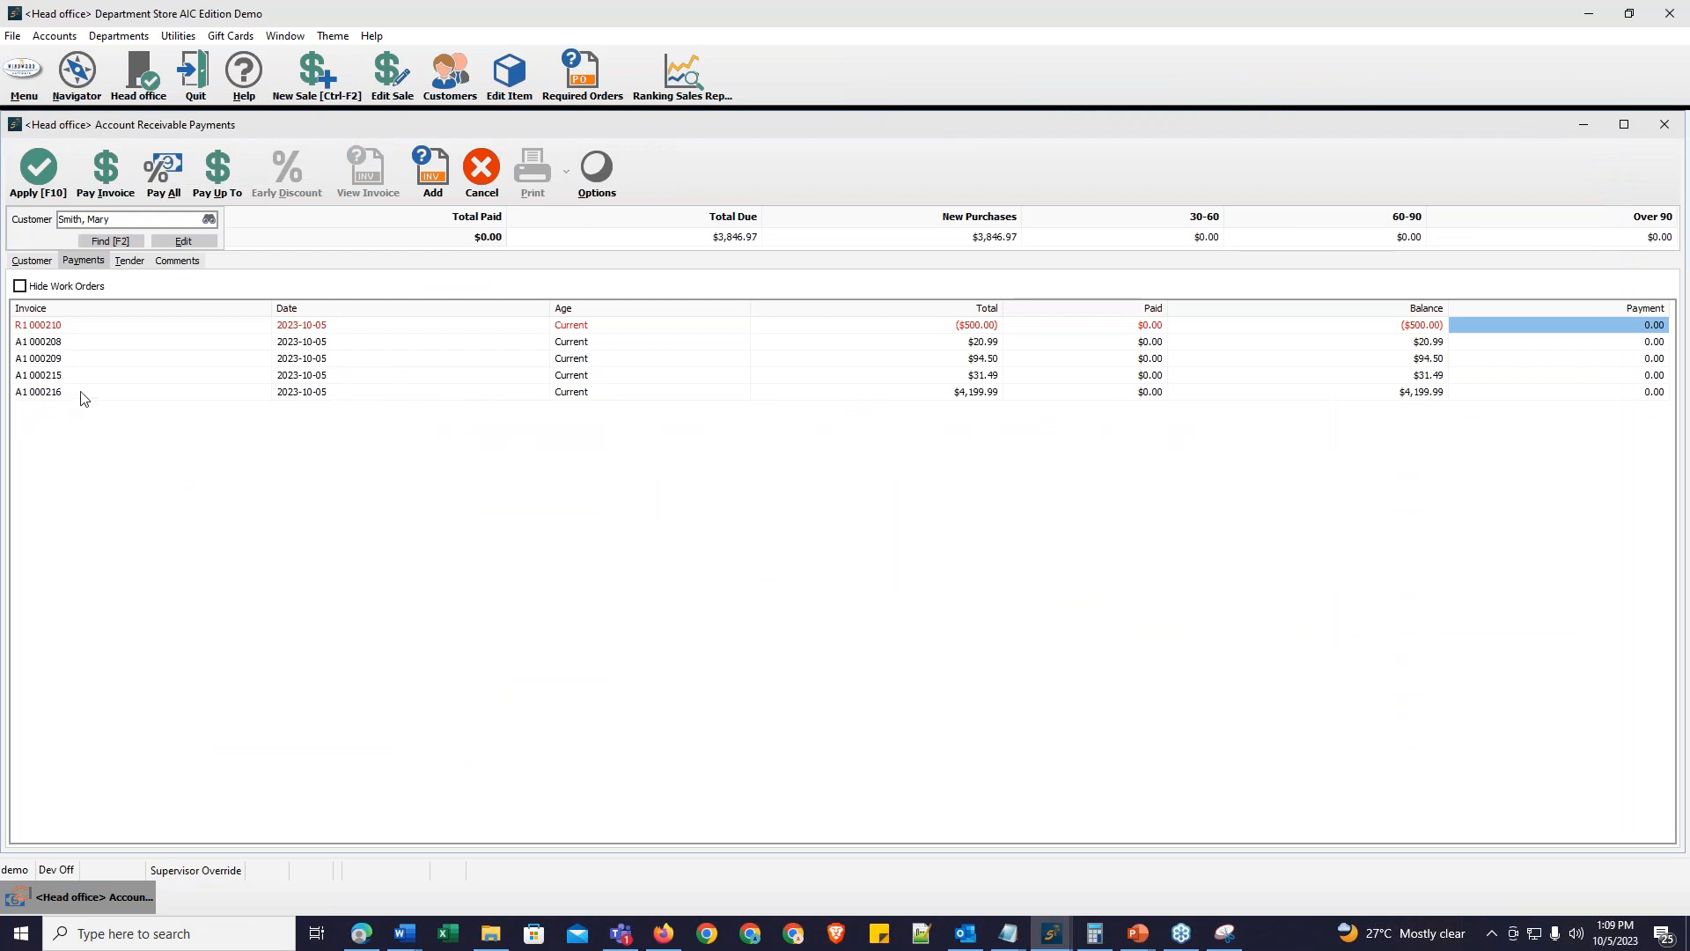
Step: Pay all of the customer's outstanding invoices and apply the payment
left_click(1481, 345)
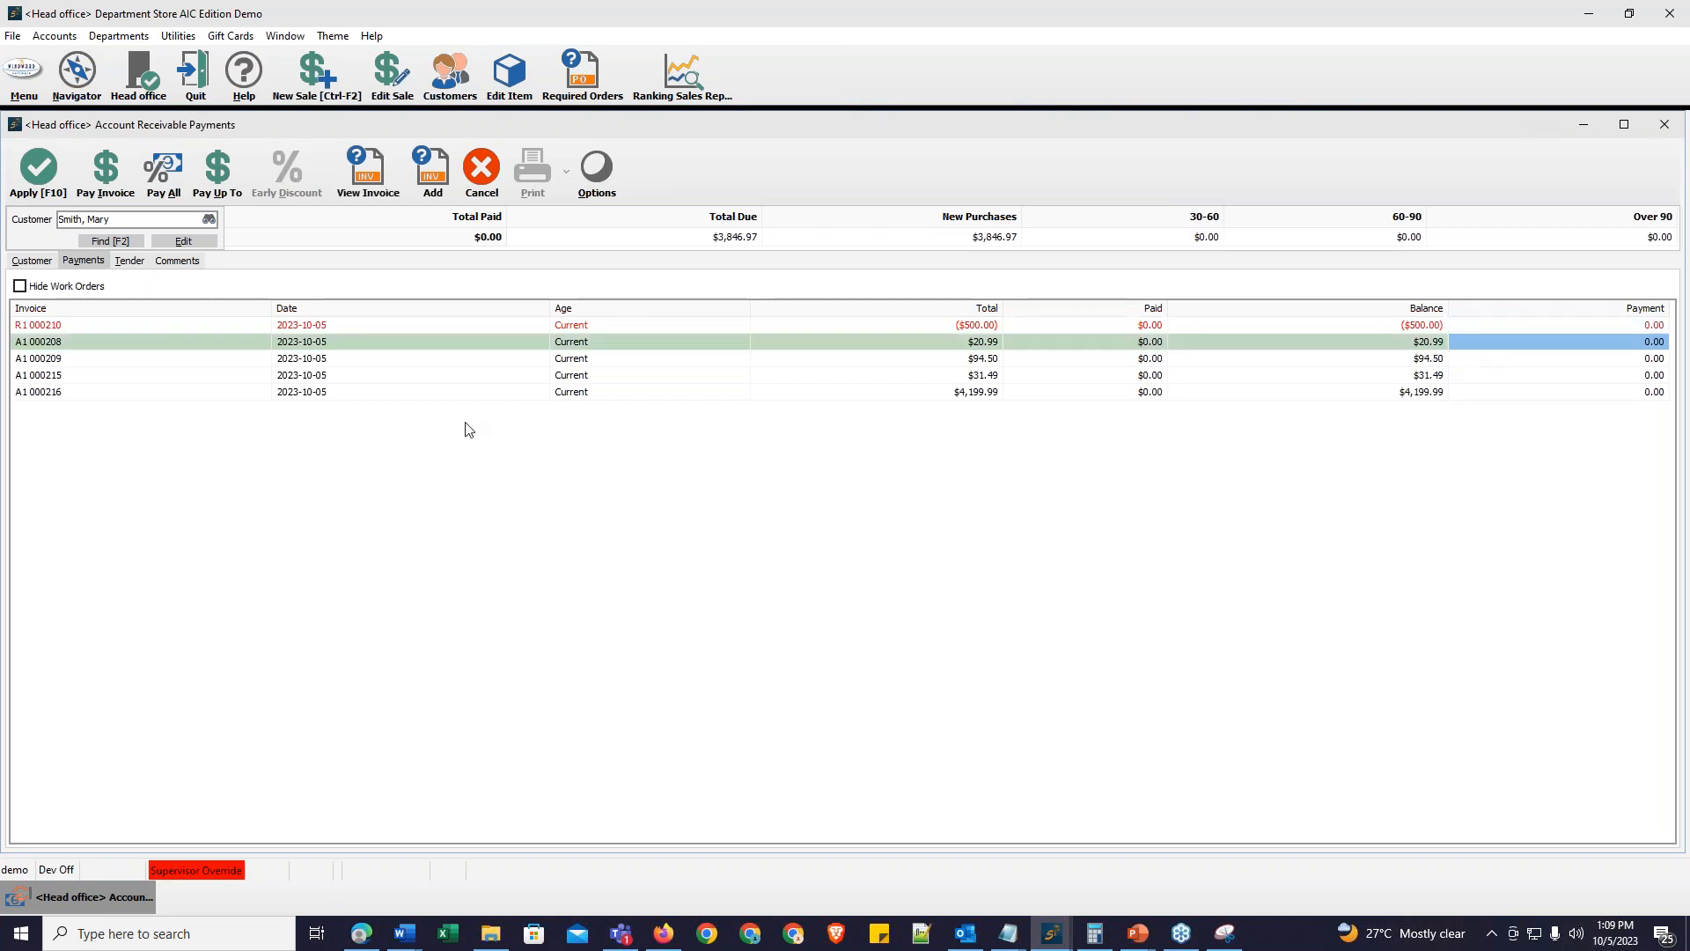
left_click(173, 171)
left_click(38, 173)
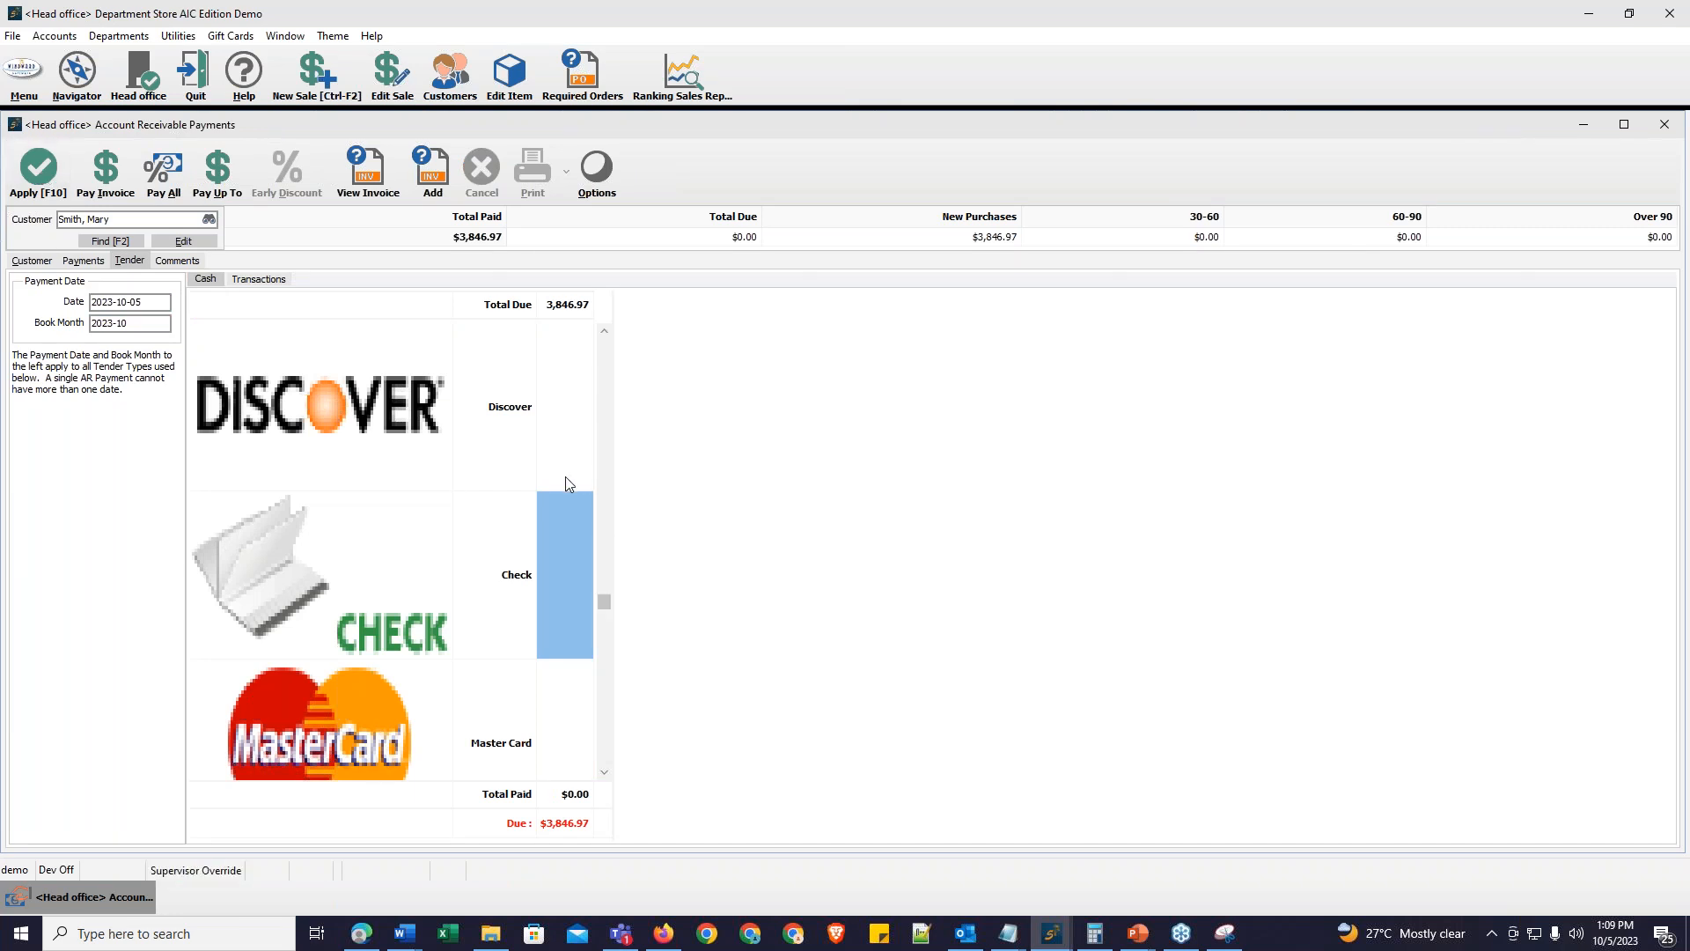
Step: Tender the $3,846.97 total in cash and complete the payment without printing
scroll(566, 484, "up", 3)
scroll(565, 483, "up", 1)
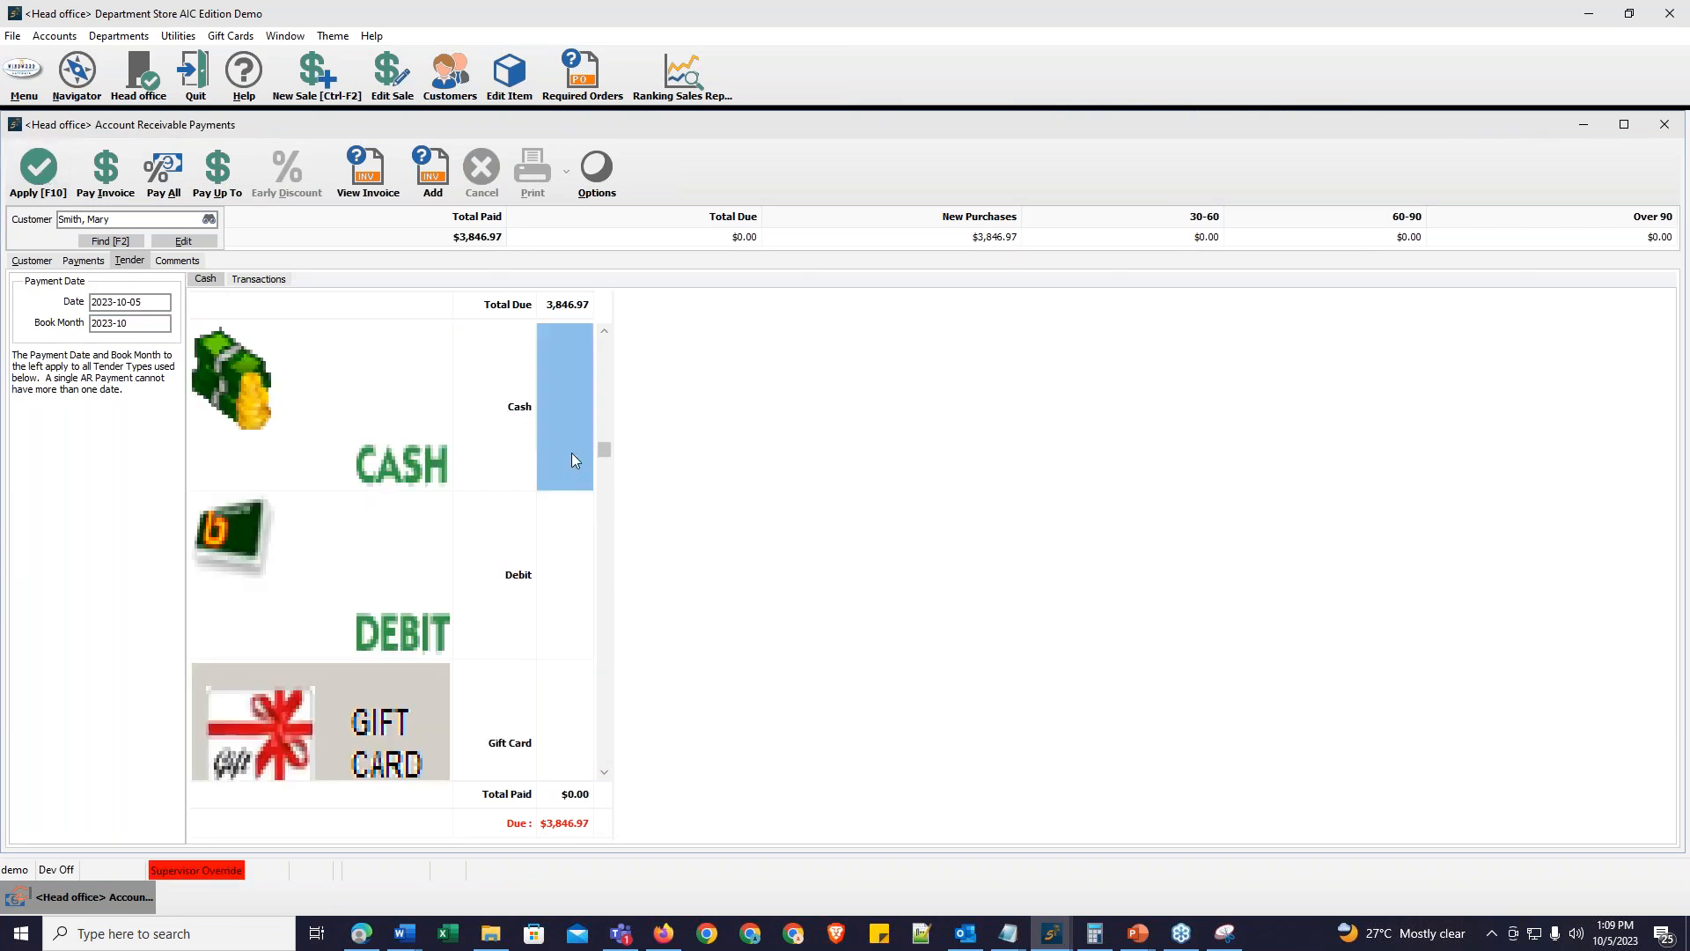
key("Return")
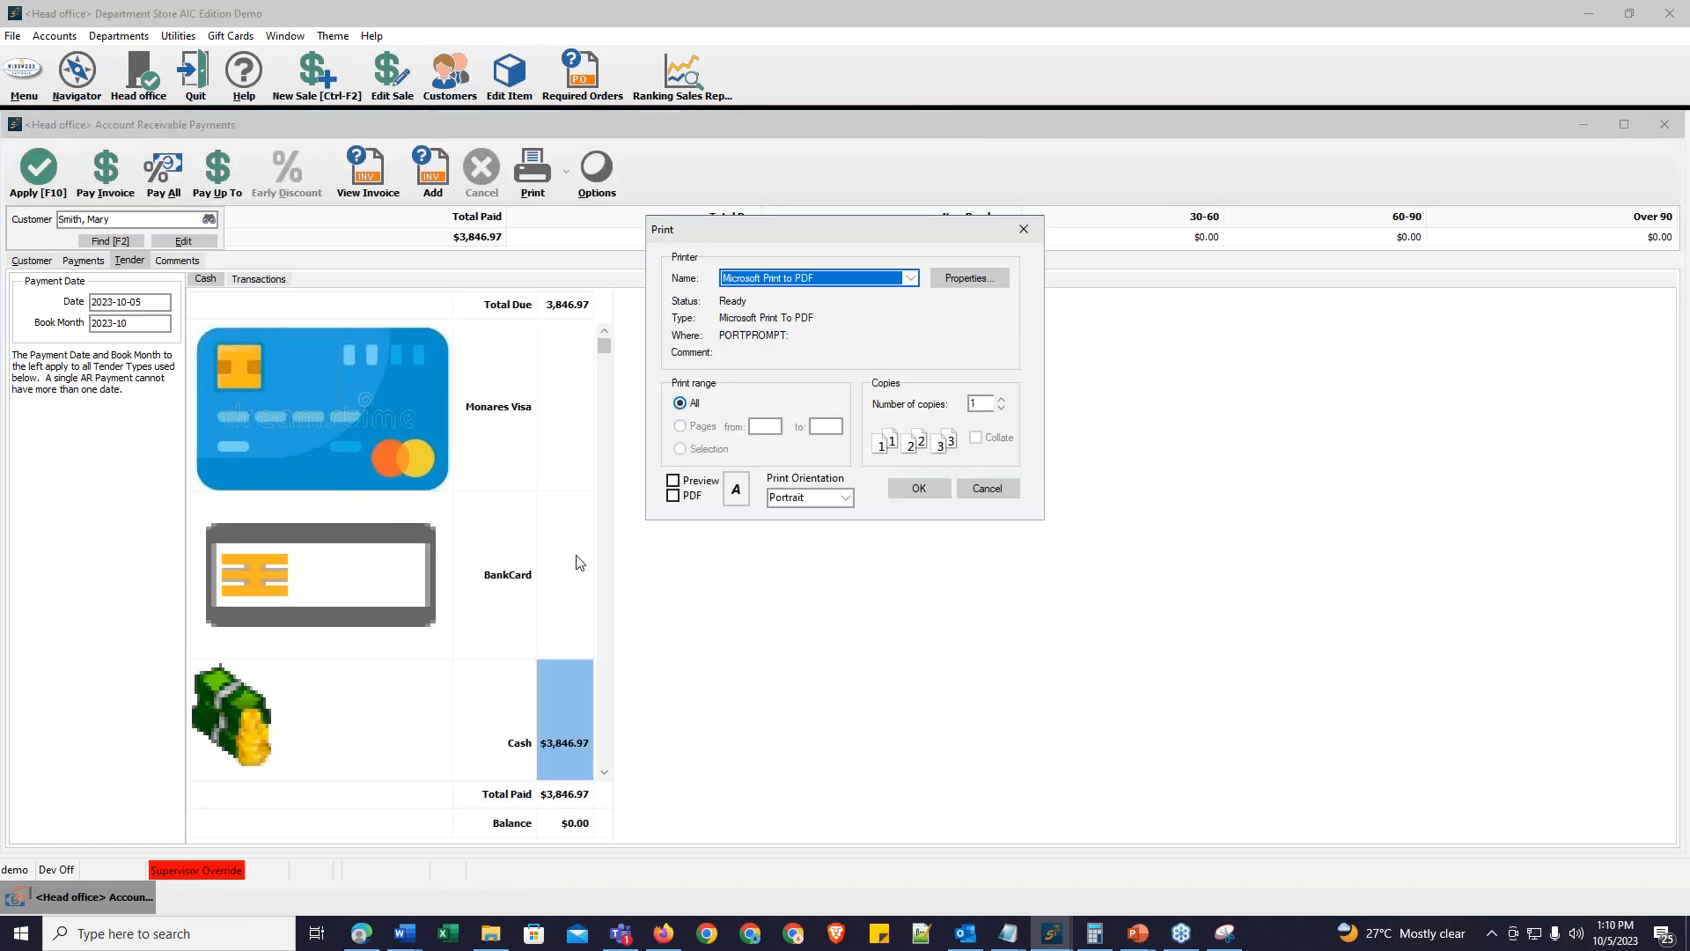
left_click(1011, 490)
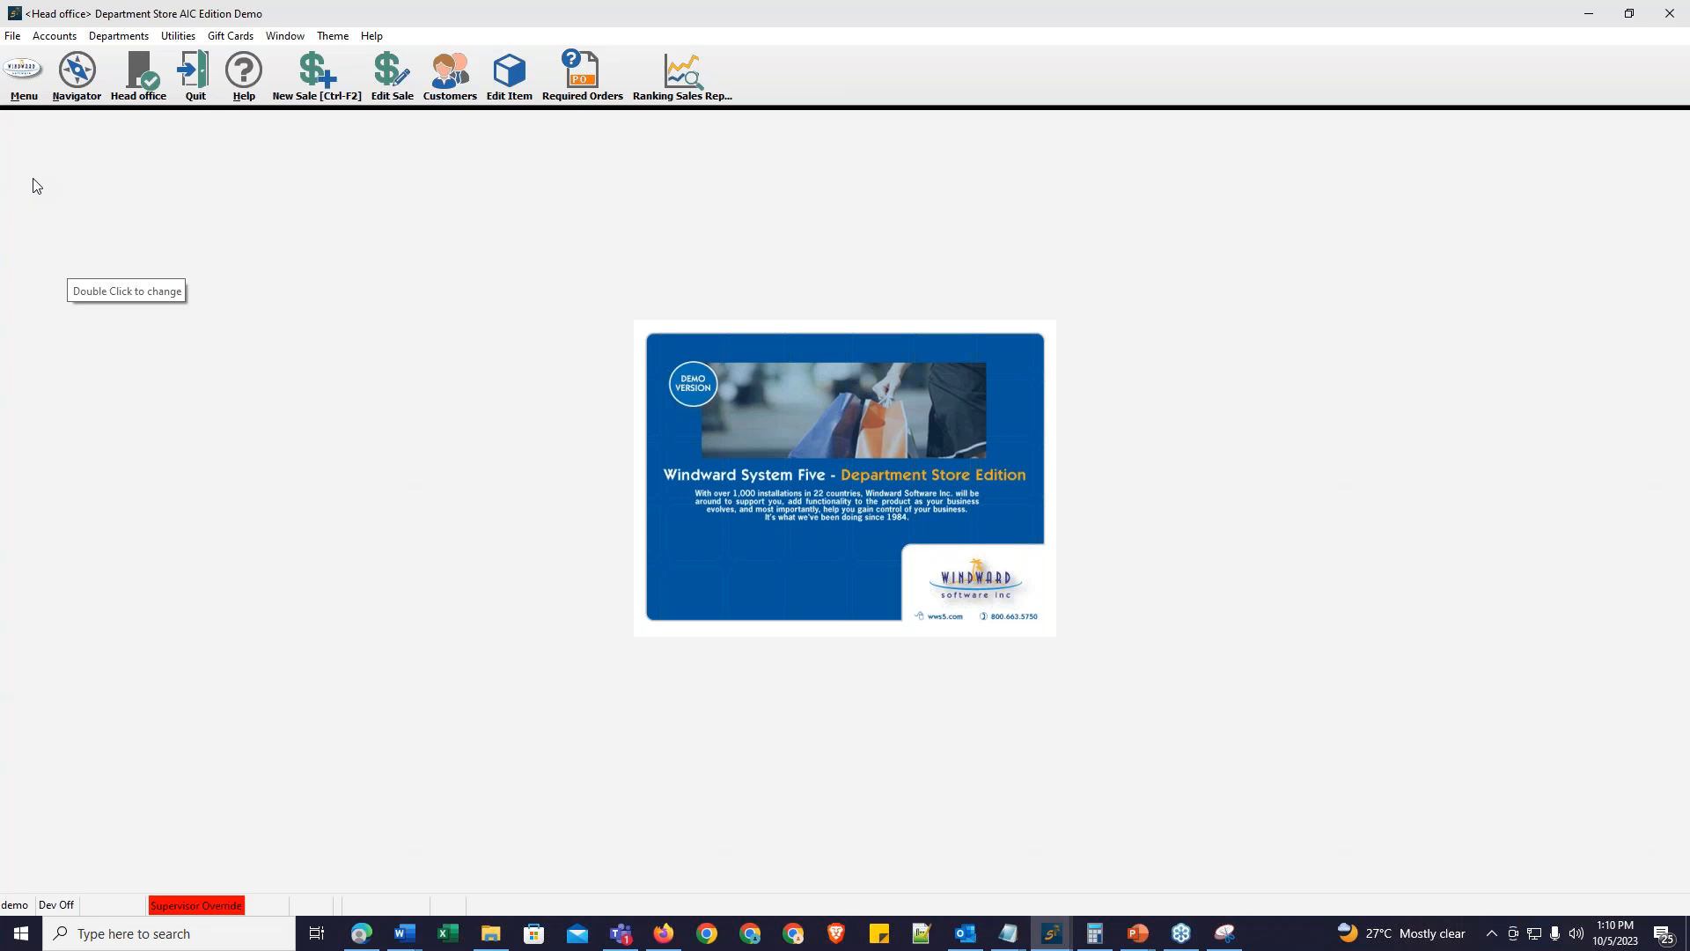
Step: Start a new payment on account and pick the customer from the recent customers list
left_click(23, 72)
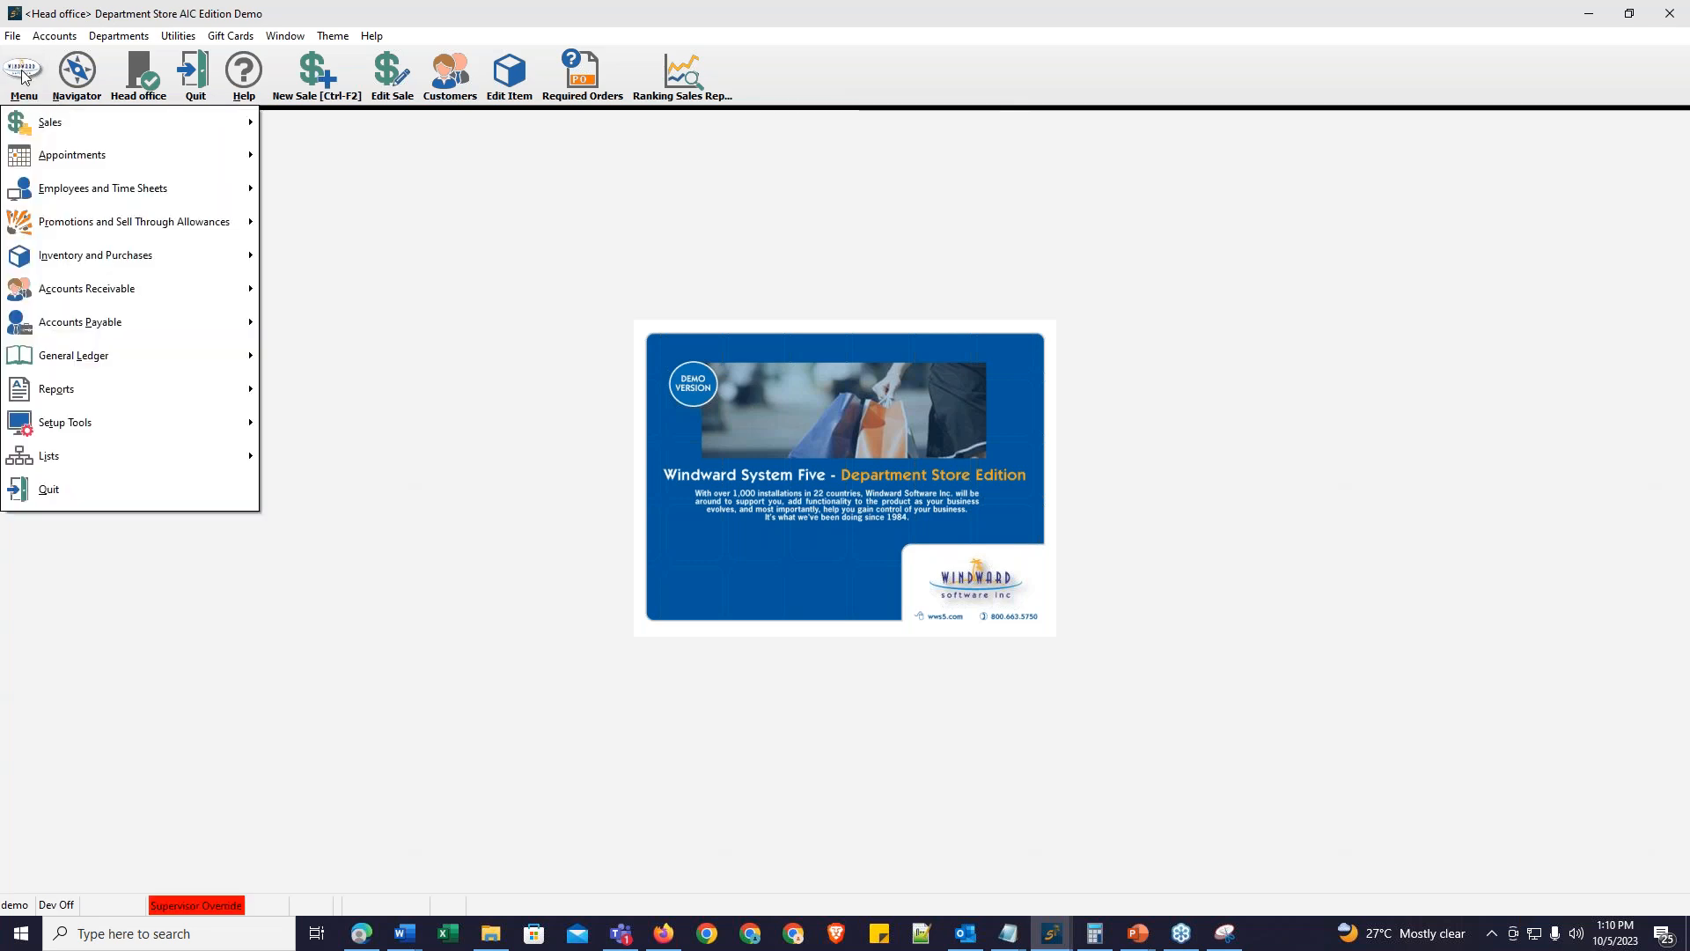
mouse_move(55, 292)
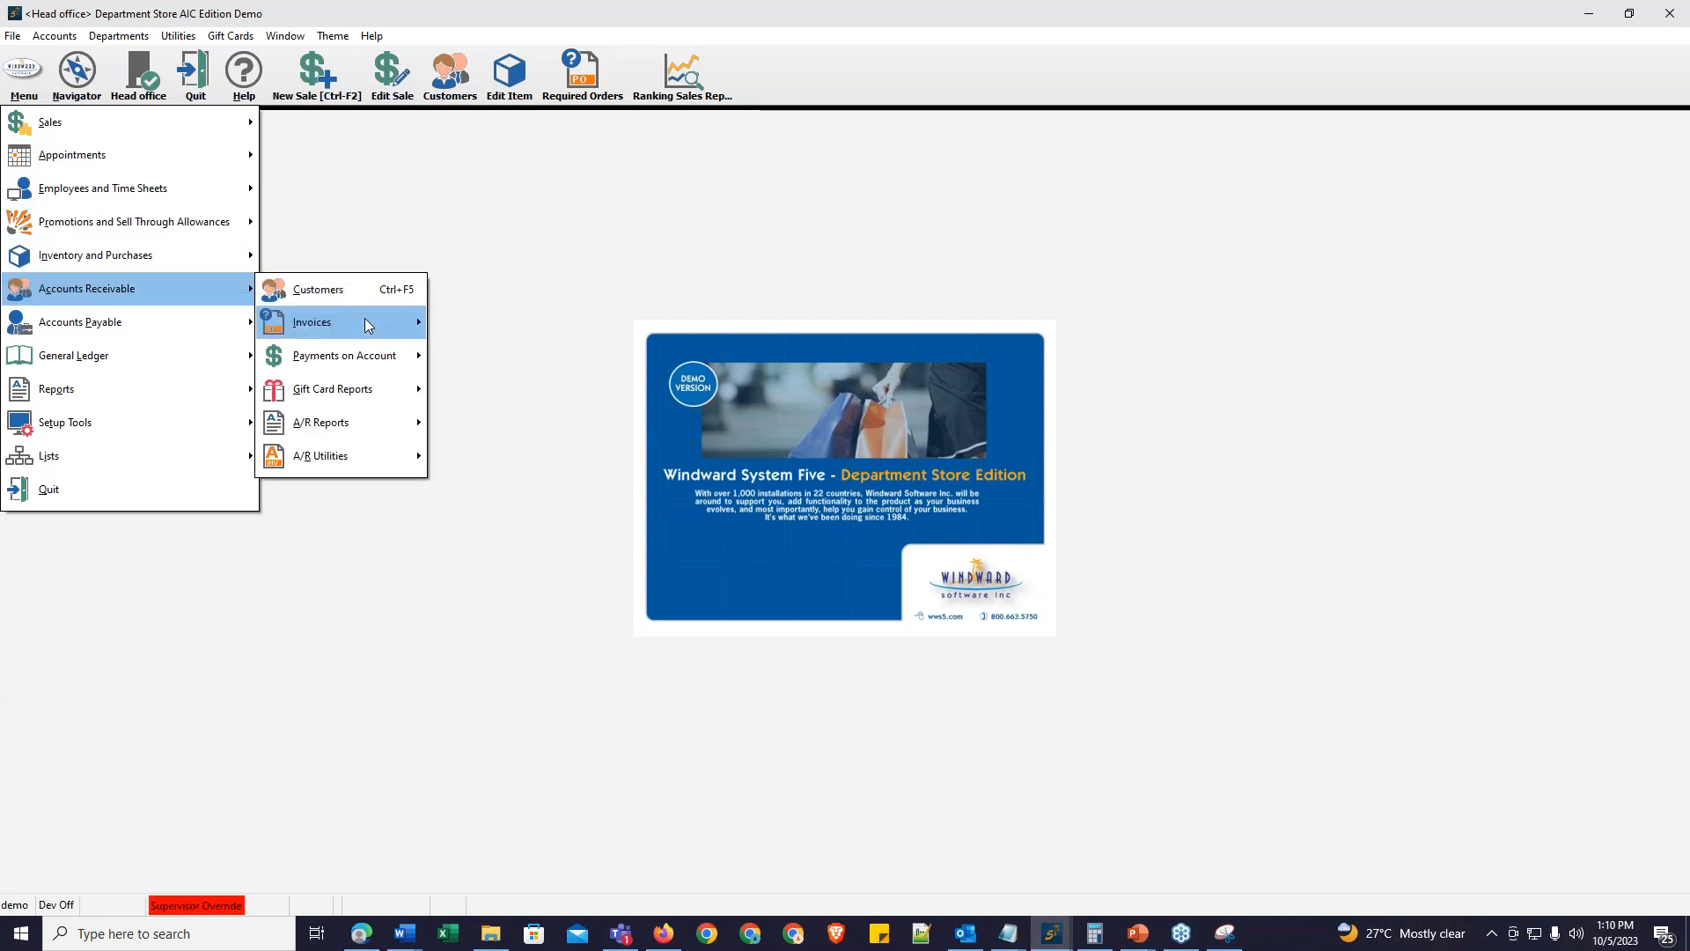
mouse_move(387, 359)
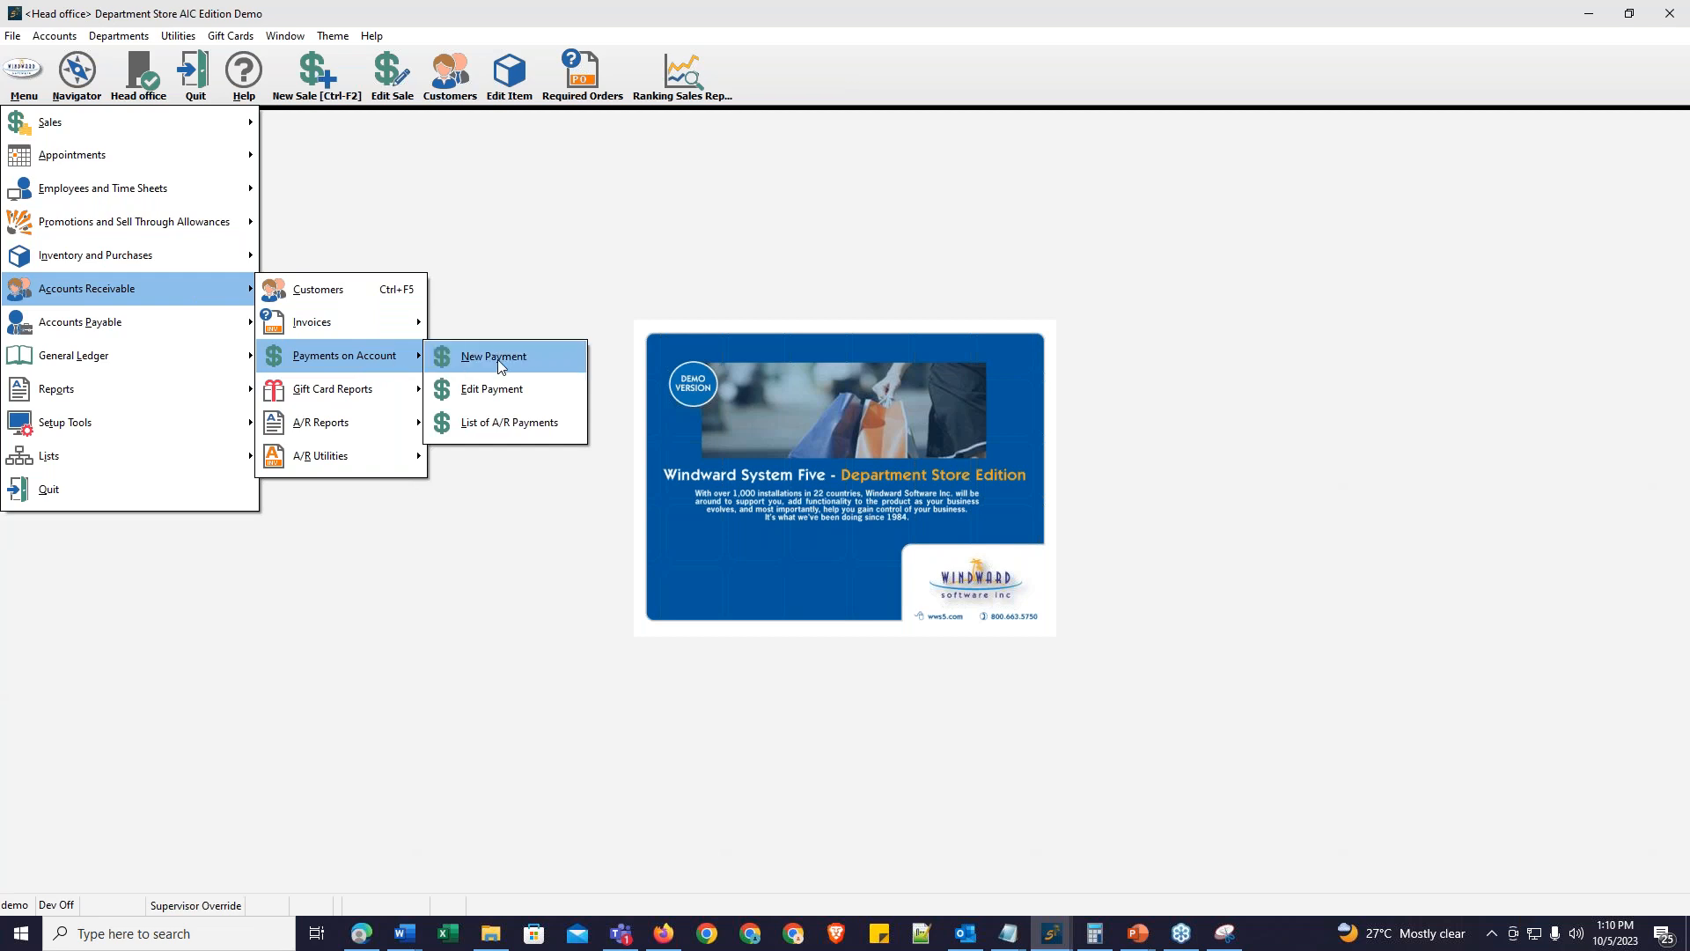
left_click(538, 356)
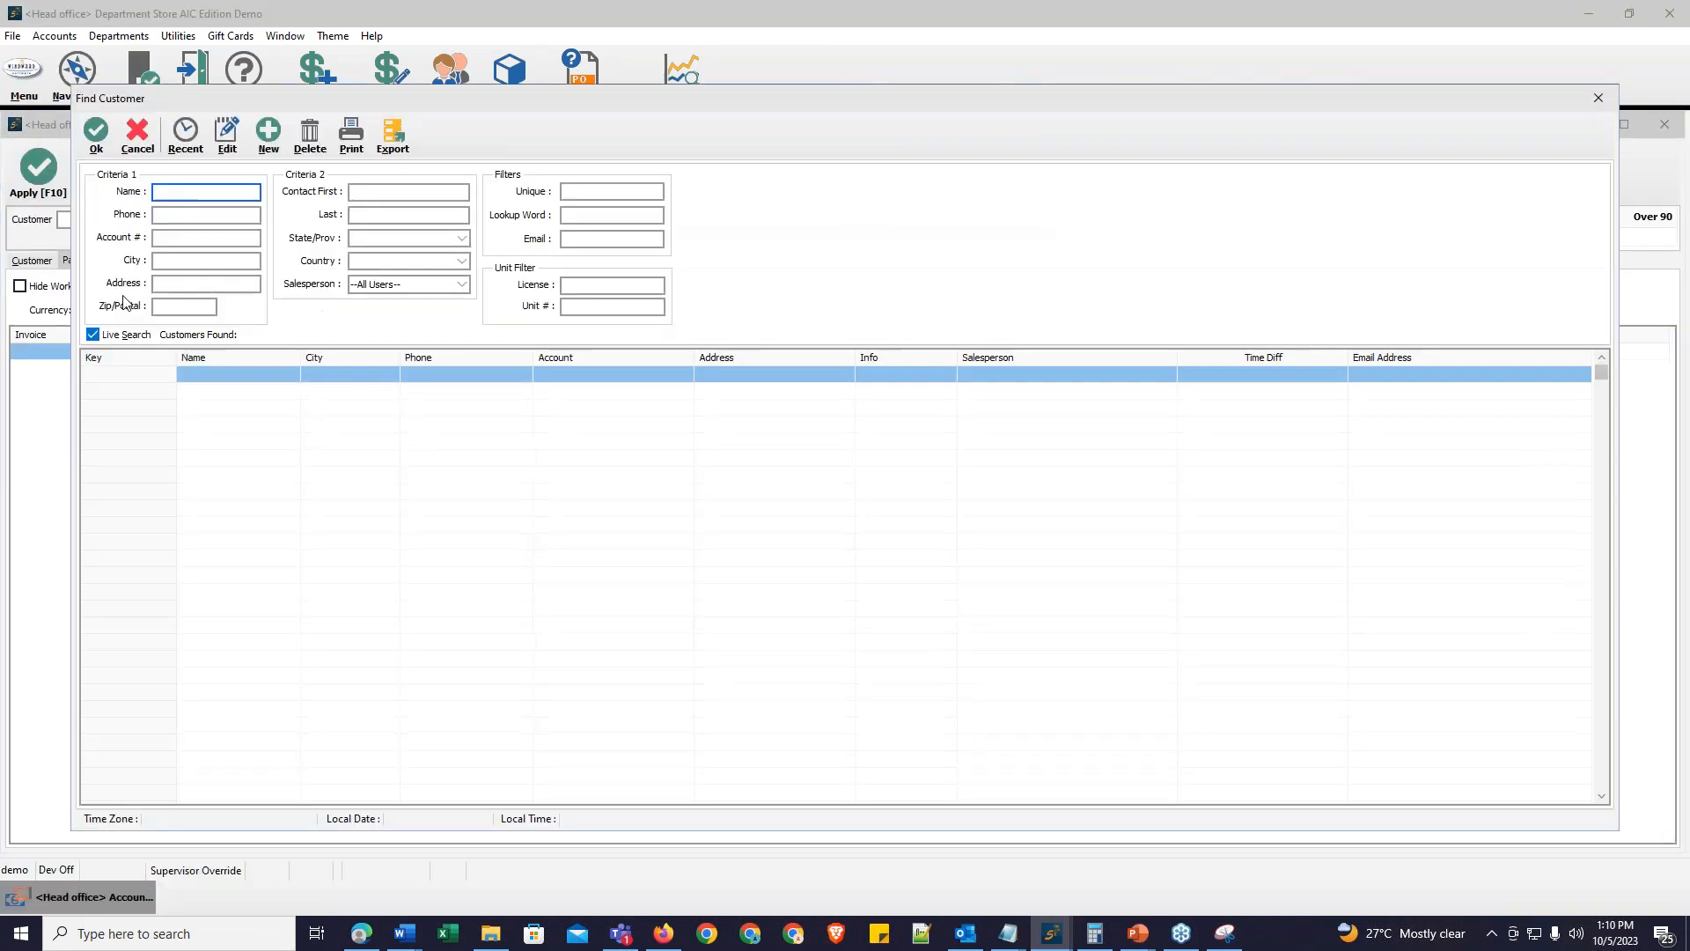
left_click(186, 135)
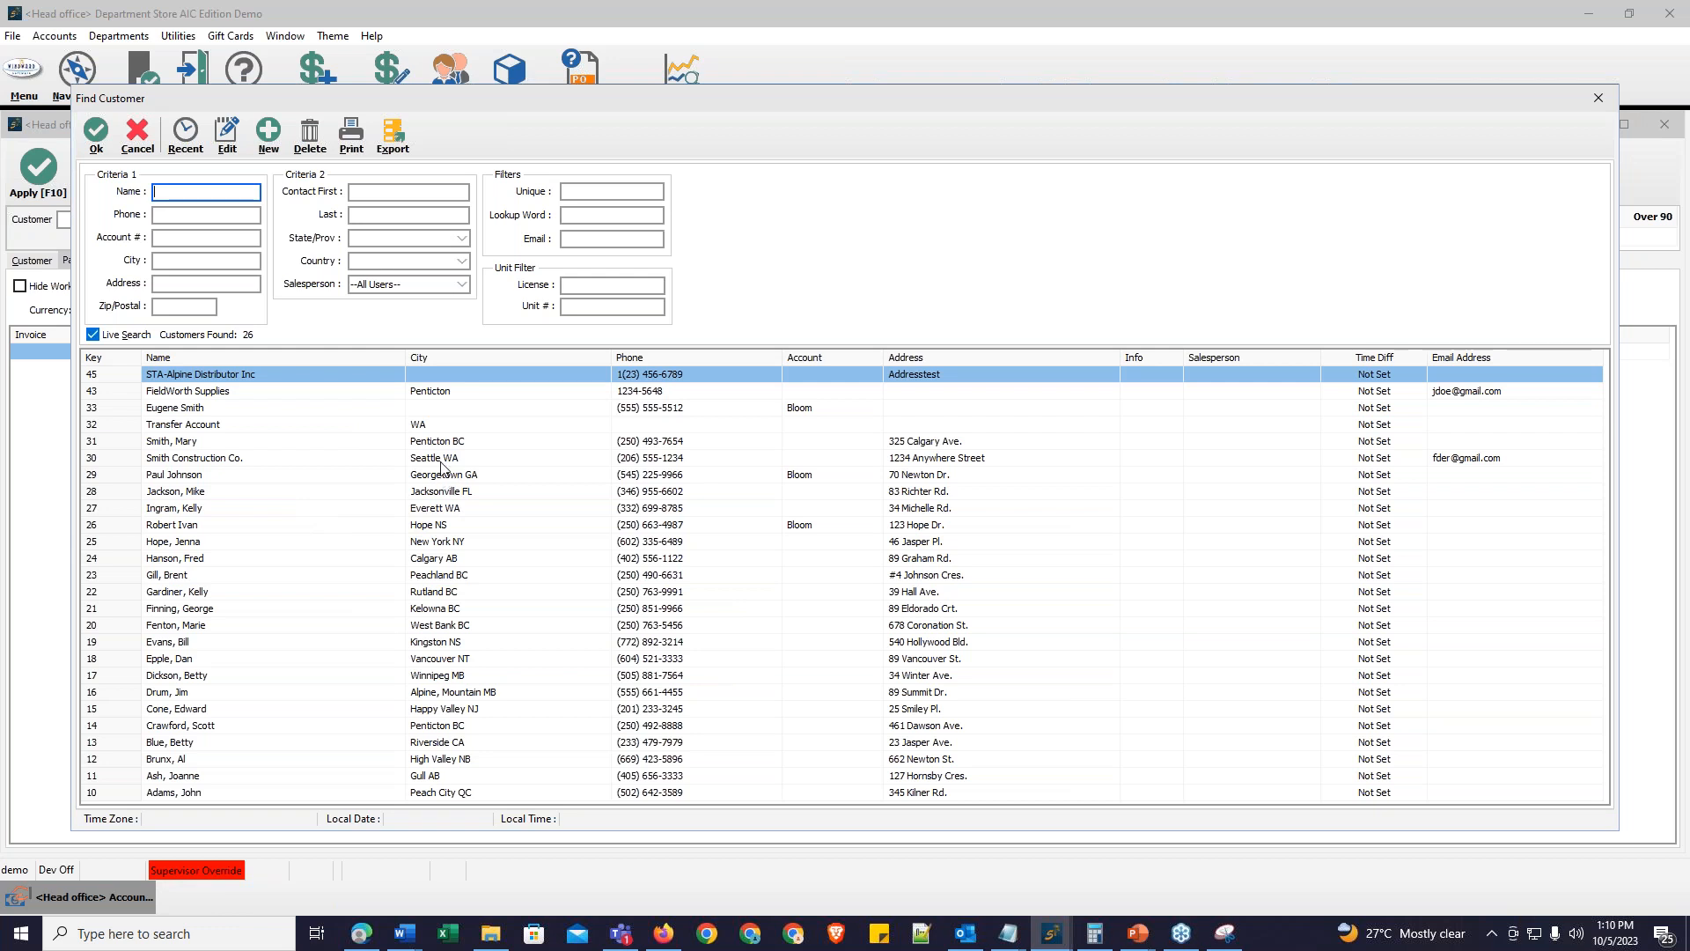
left_click(445, 476)
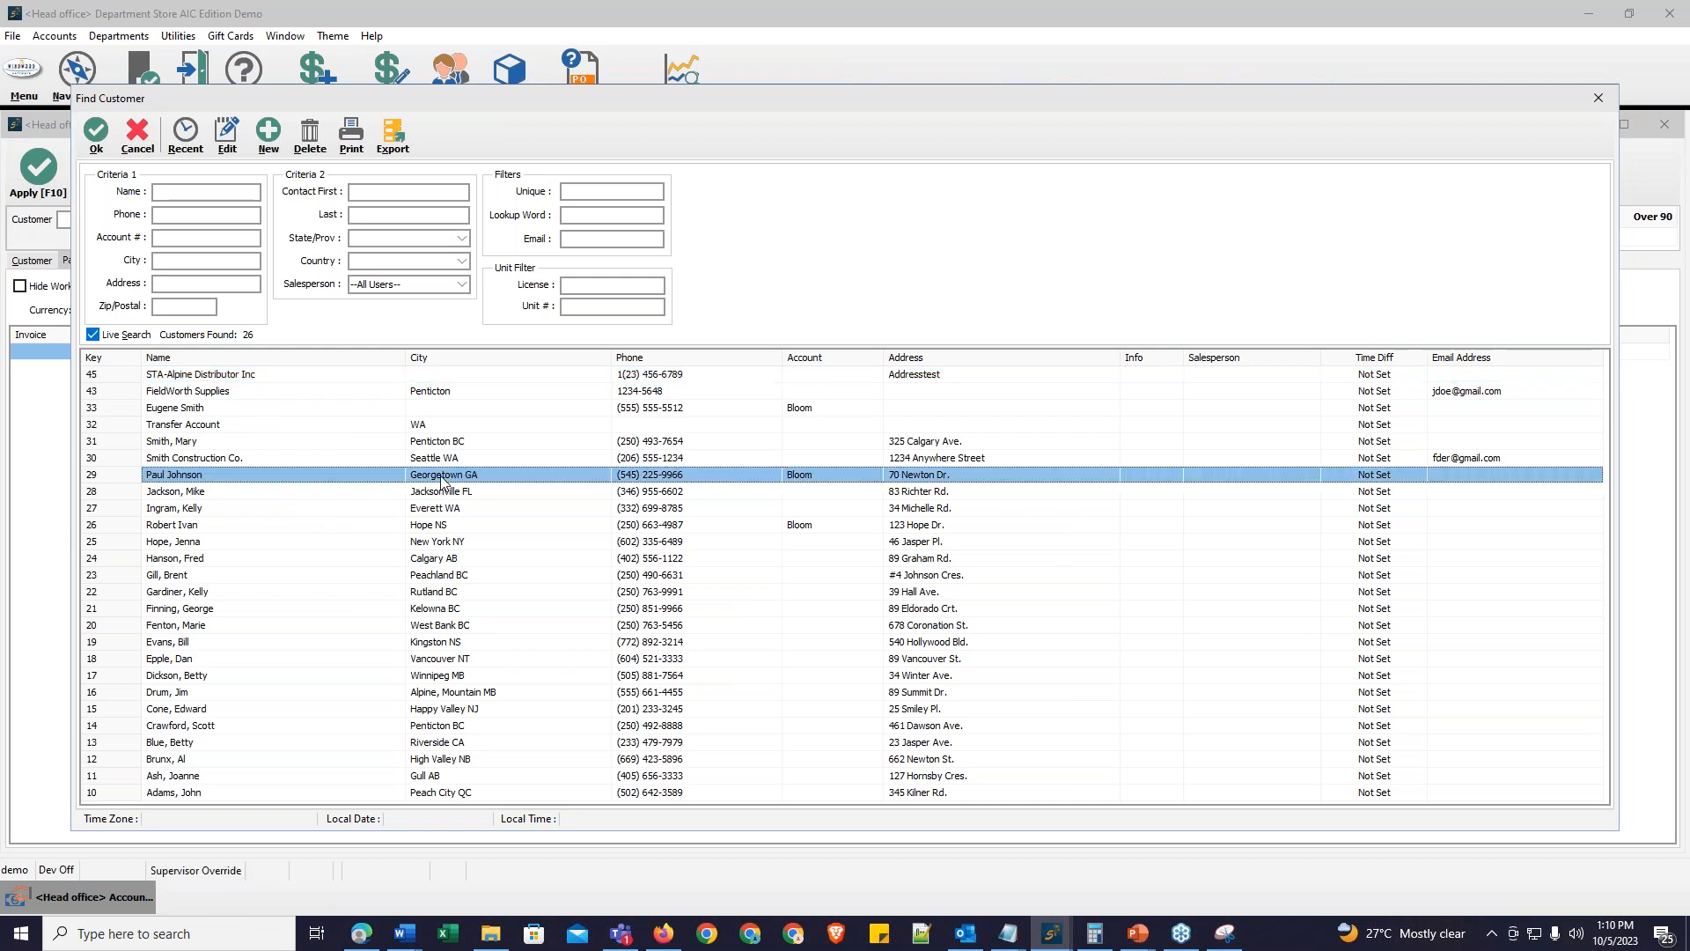
double_click(444, 476)
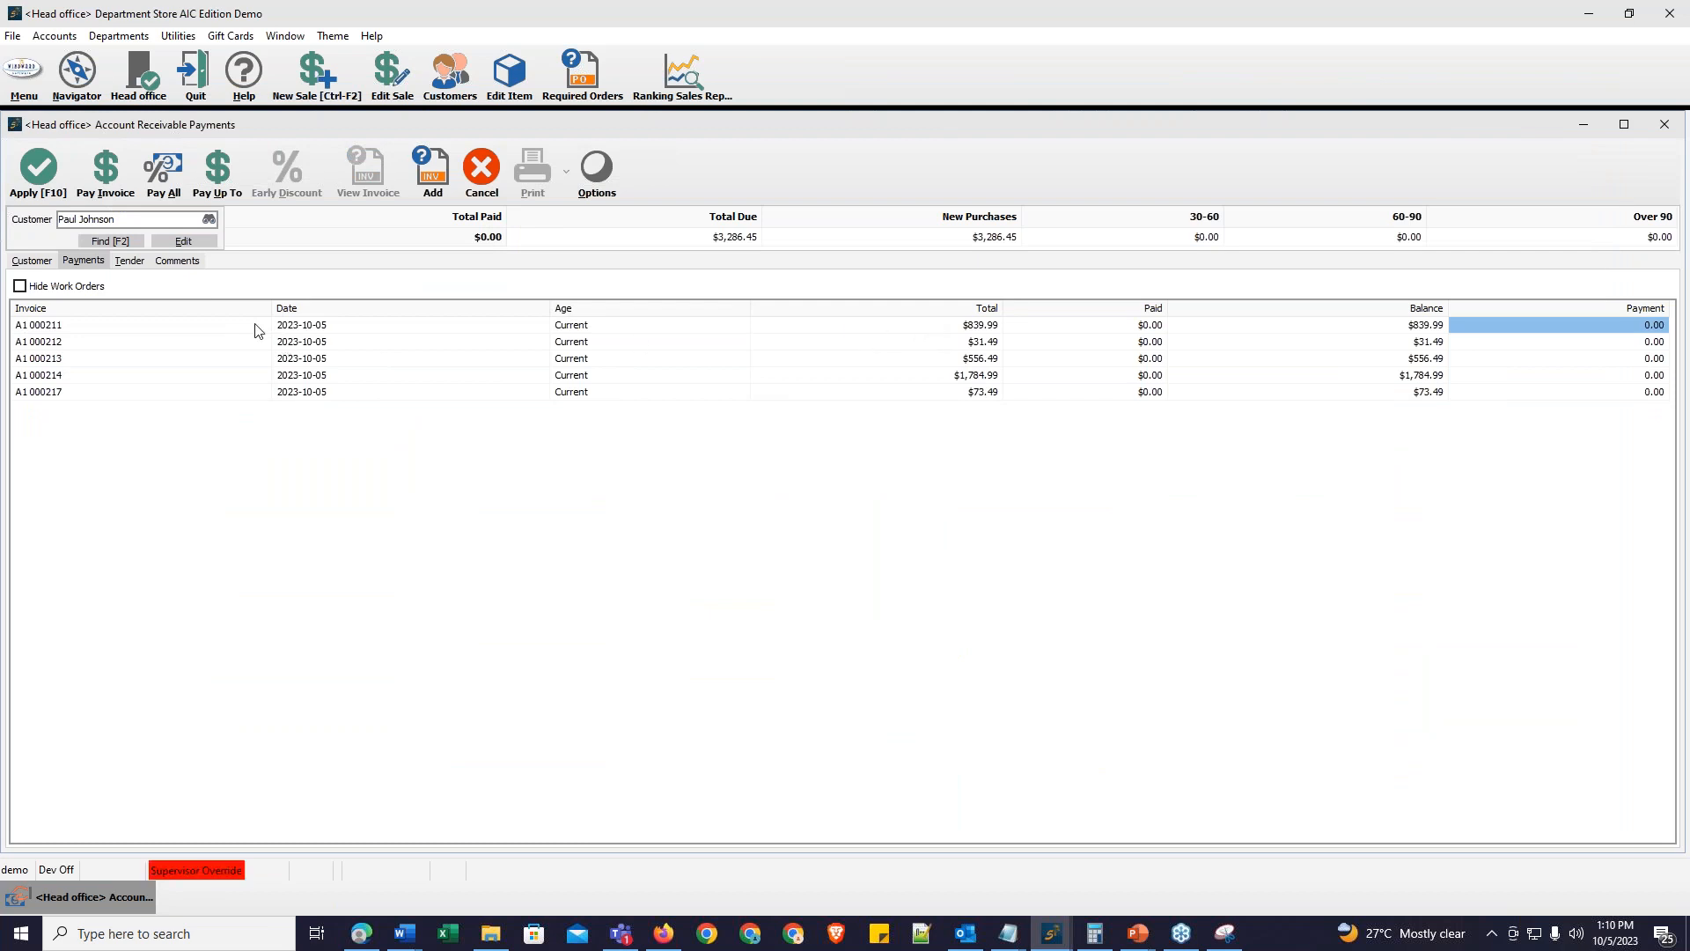
Step: Pay up to $500 toward the customer's invoices, apply the payment and skip printing
left_click(222, 173)
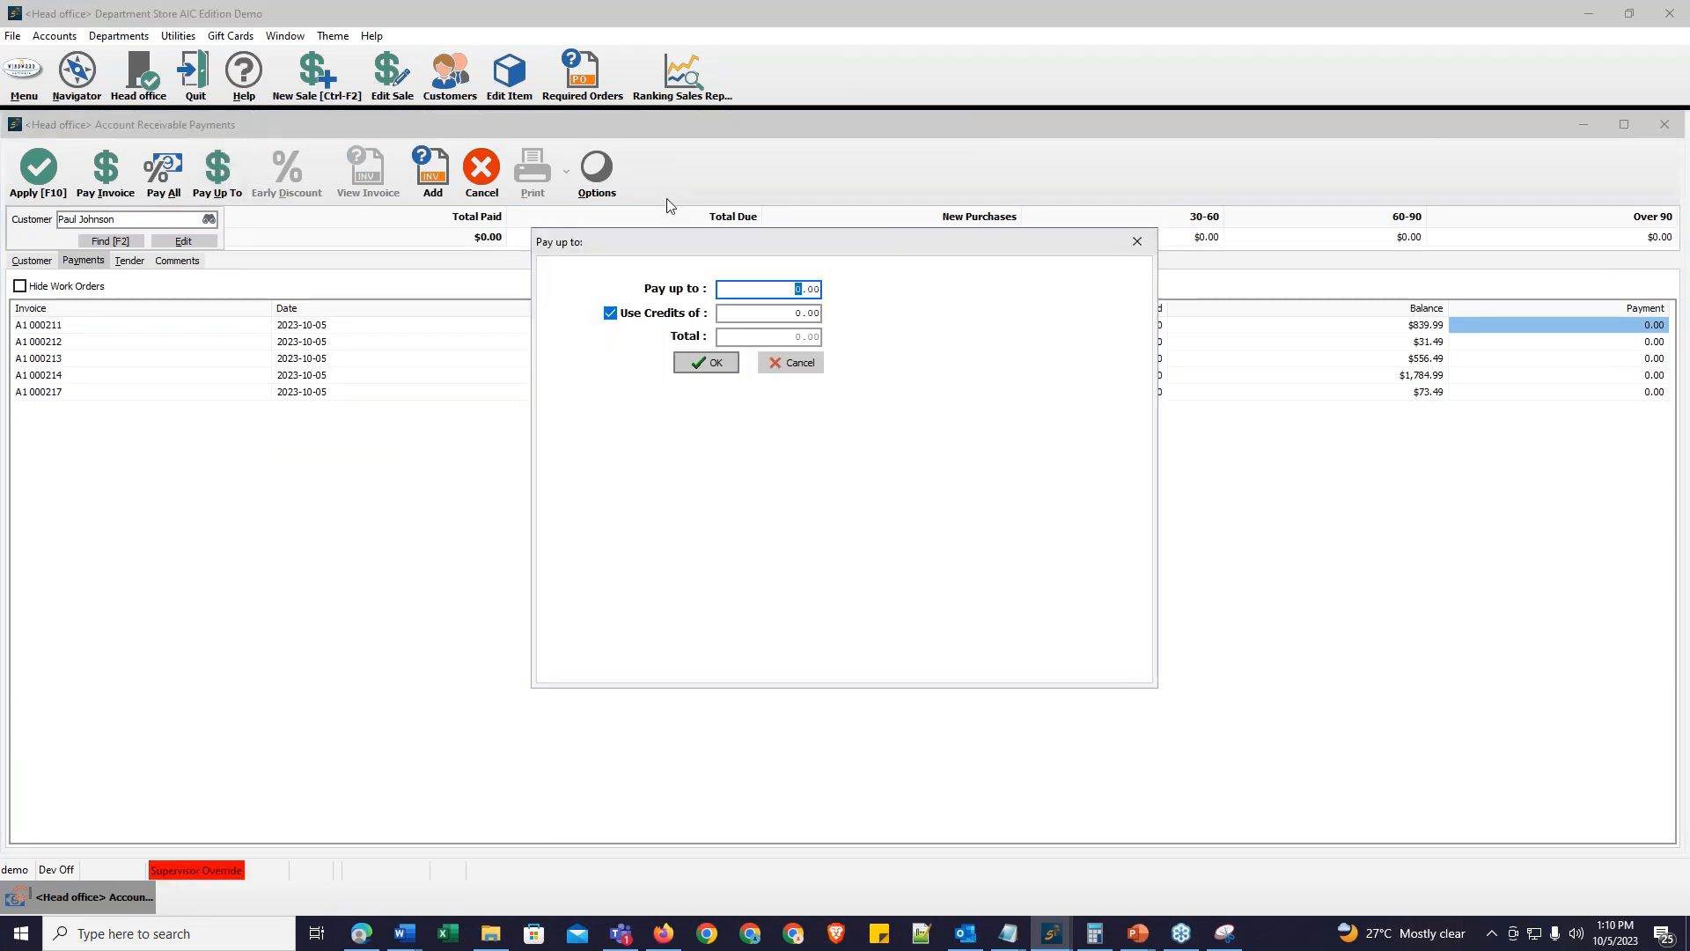
left_click_drag(831, 309, 841, 417)
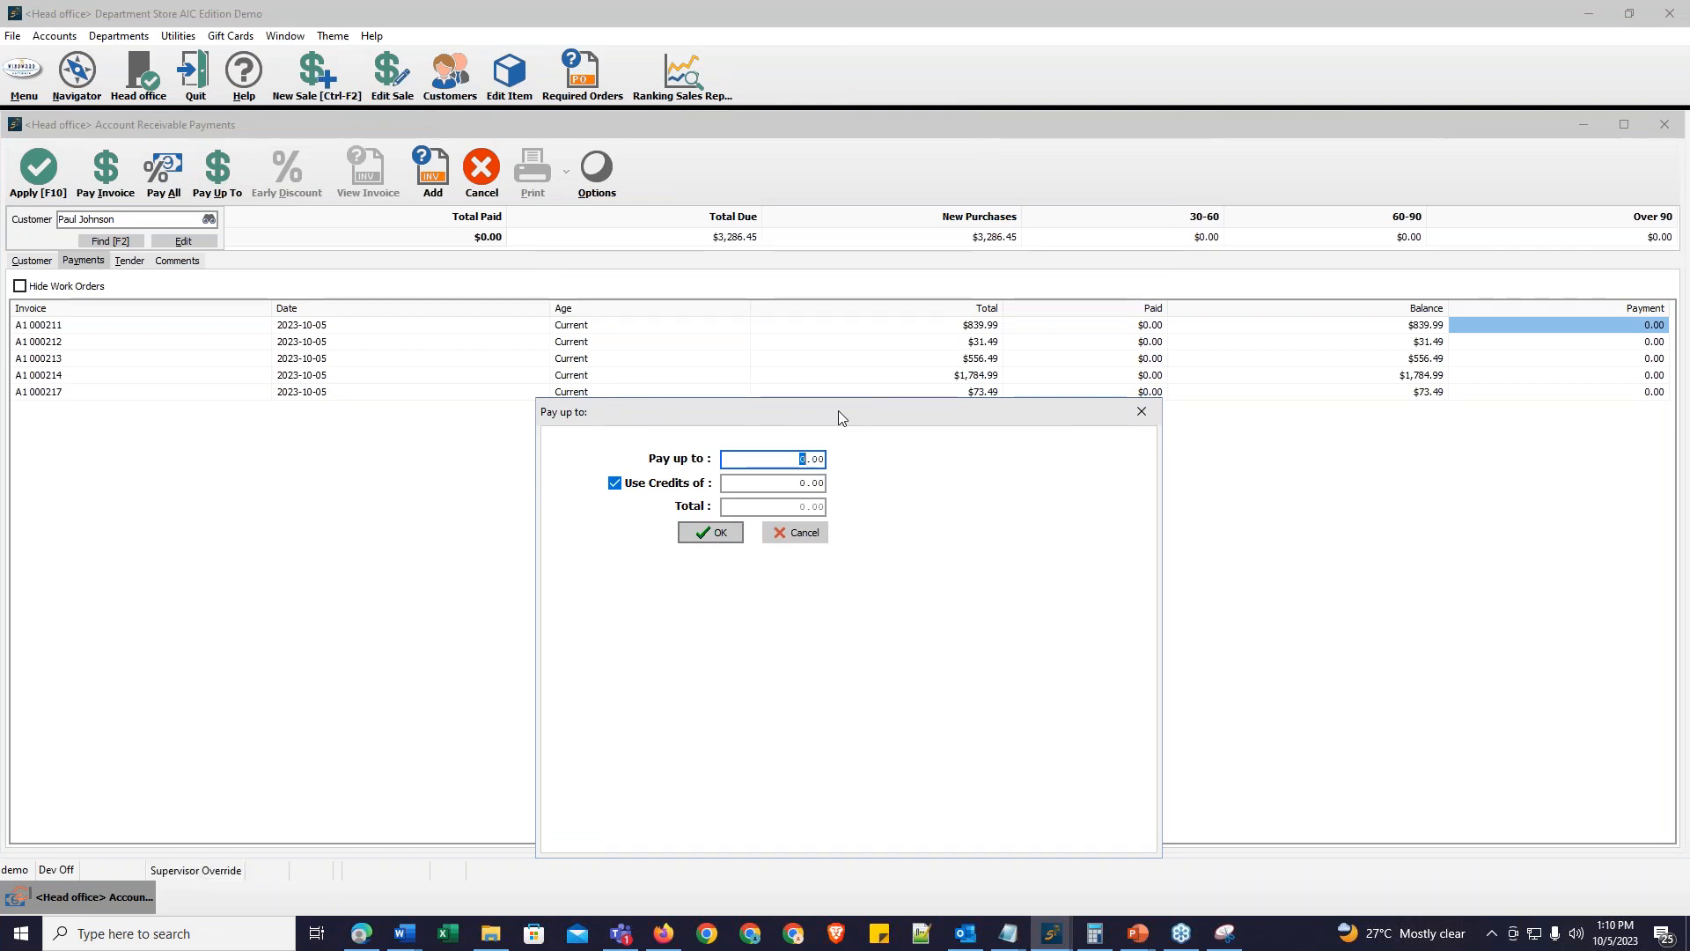
type("500")
left_click(713, 533)
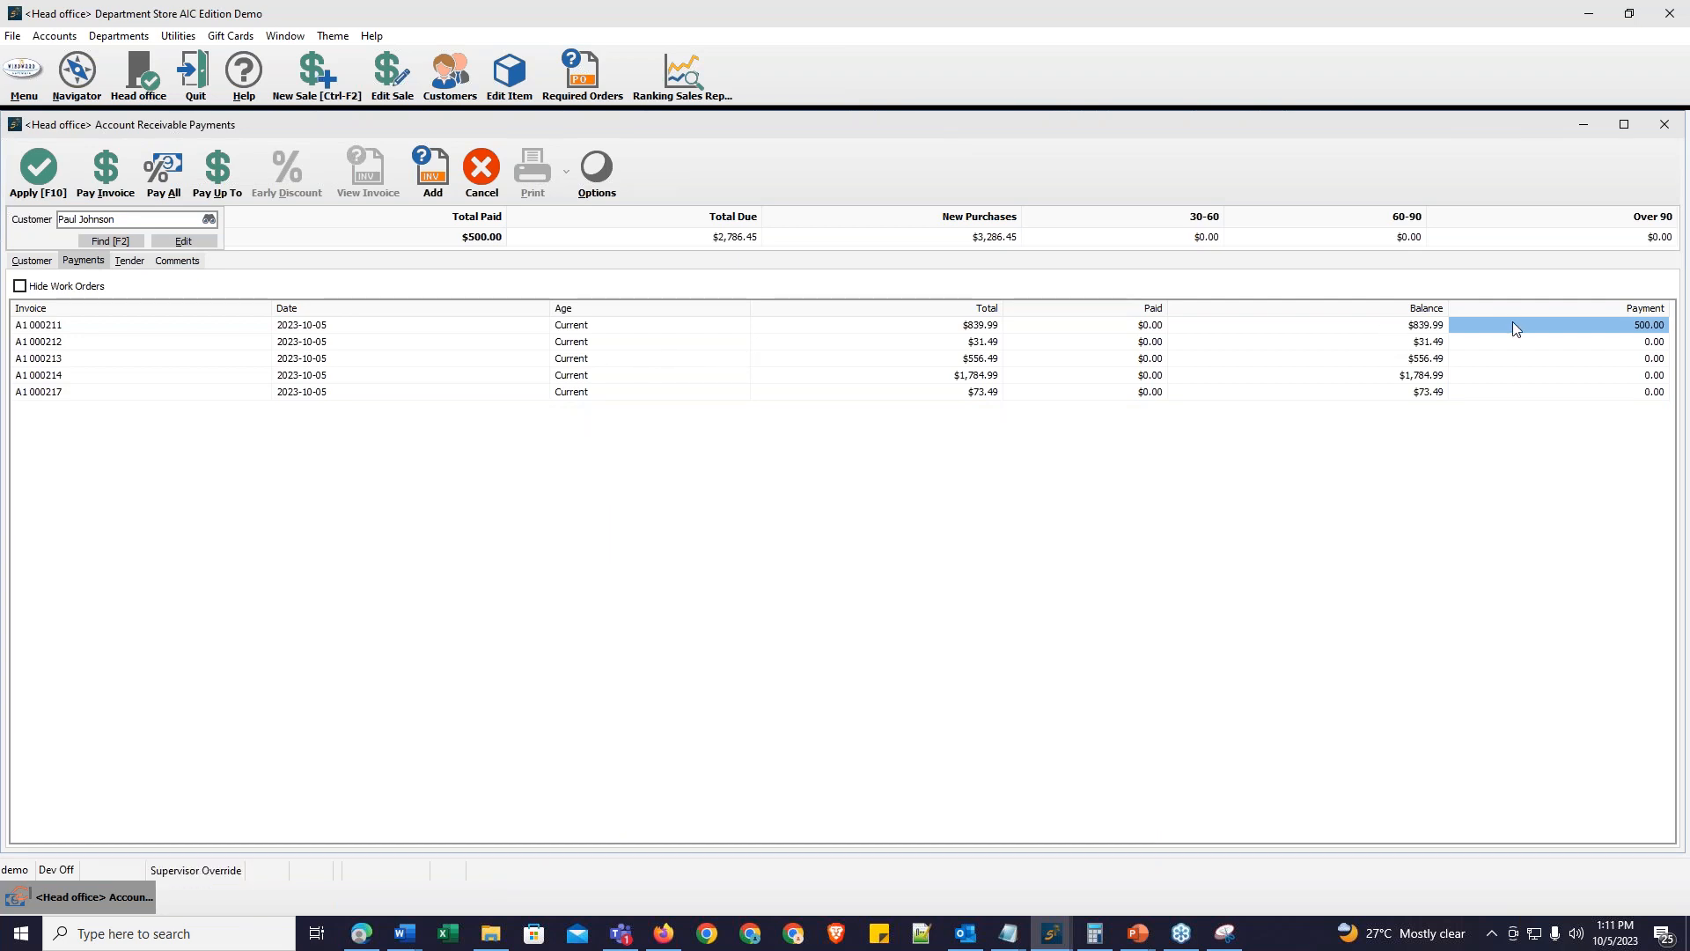
left_click(1607, 328)
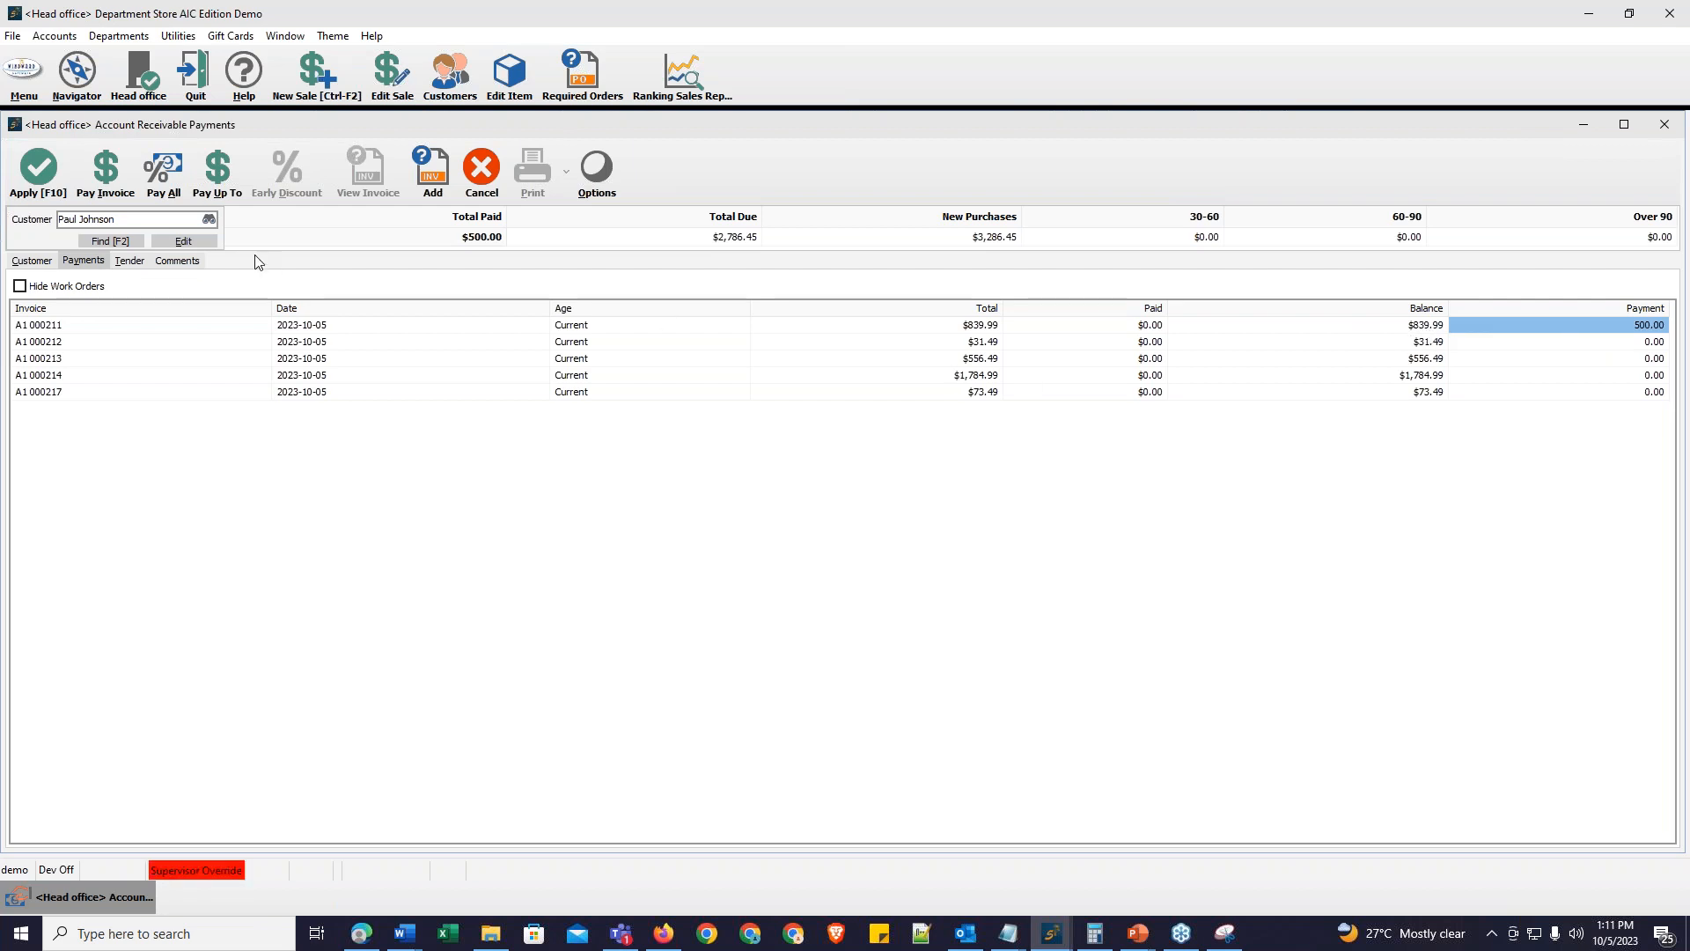
left_click(39, 169)
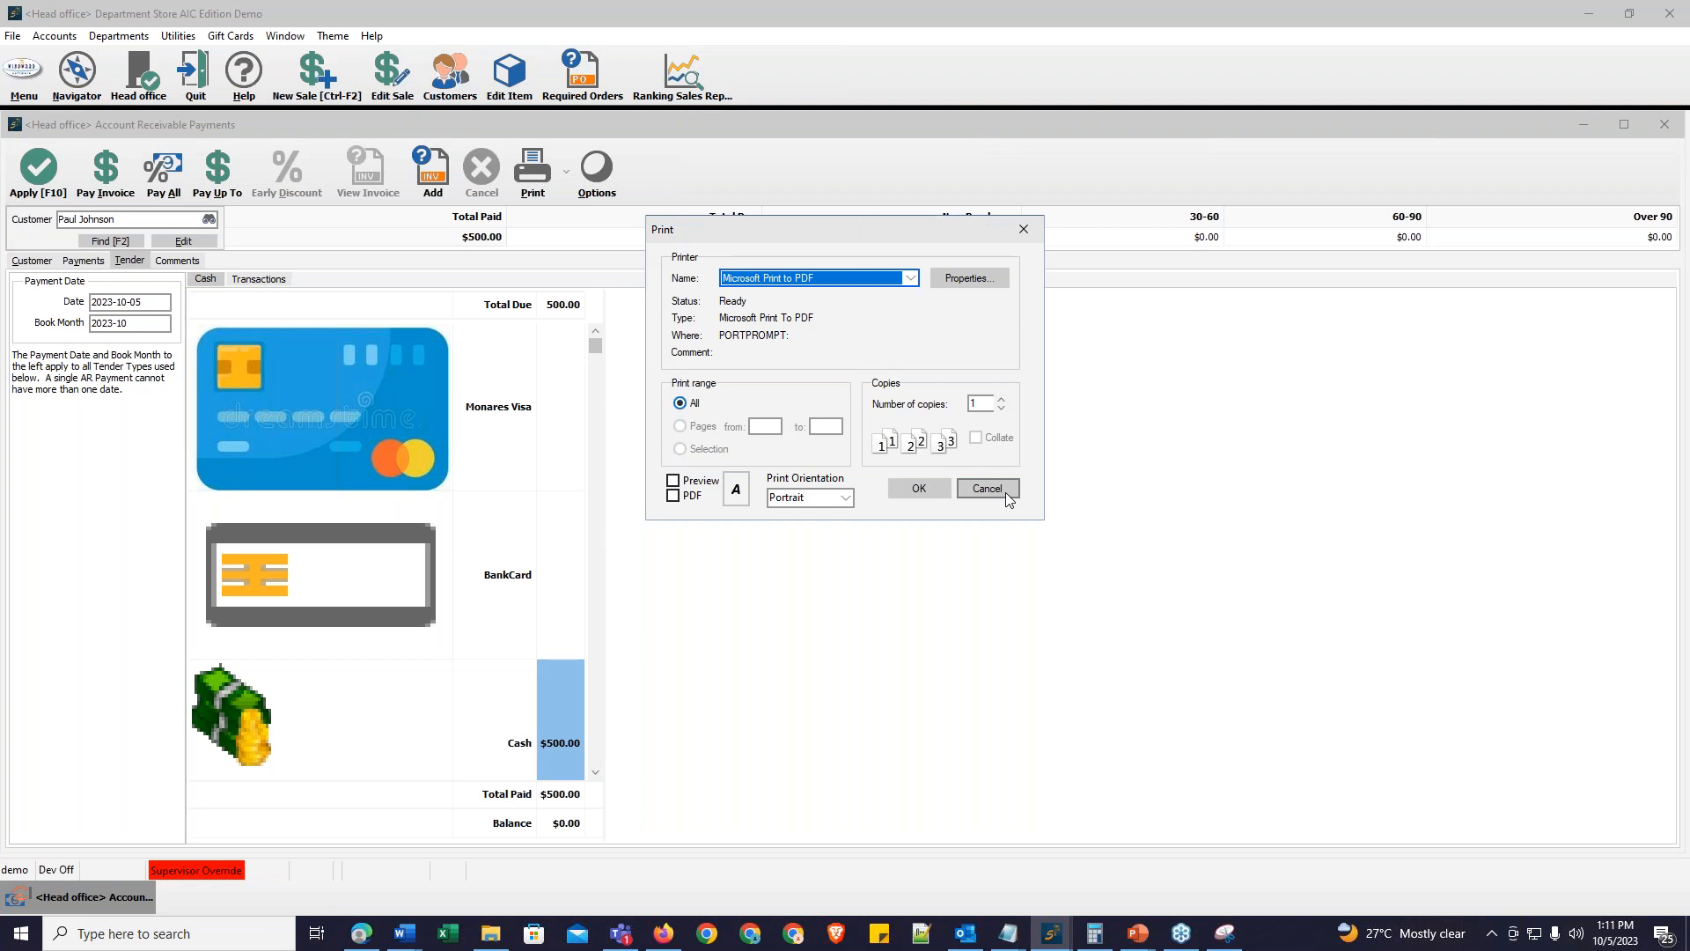
left_click(987, 490)
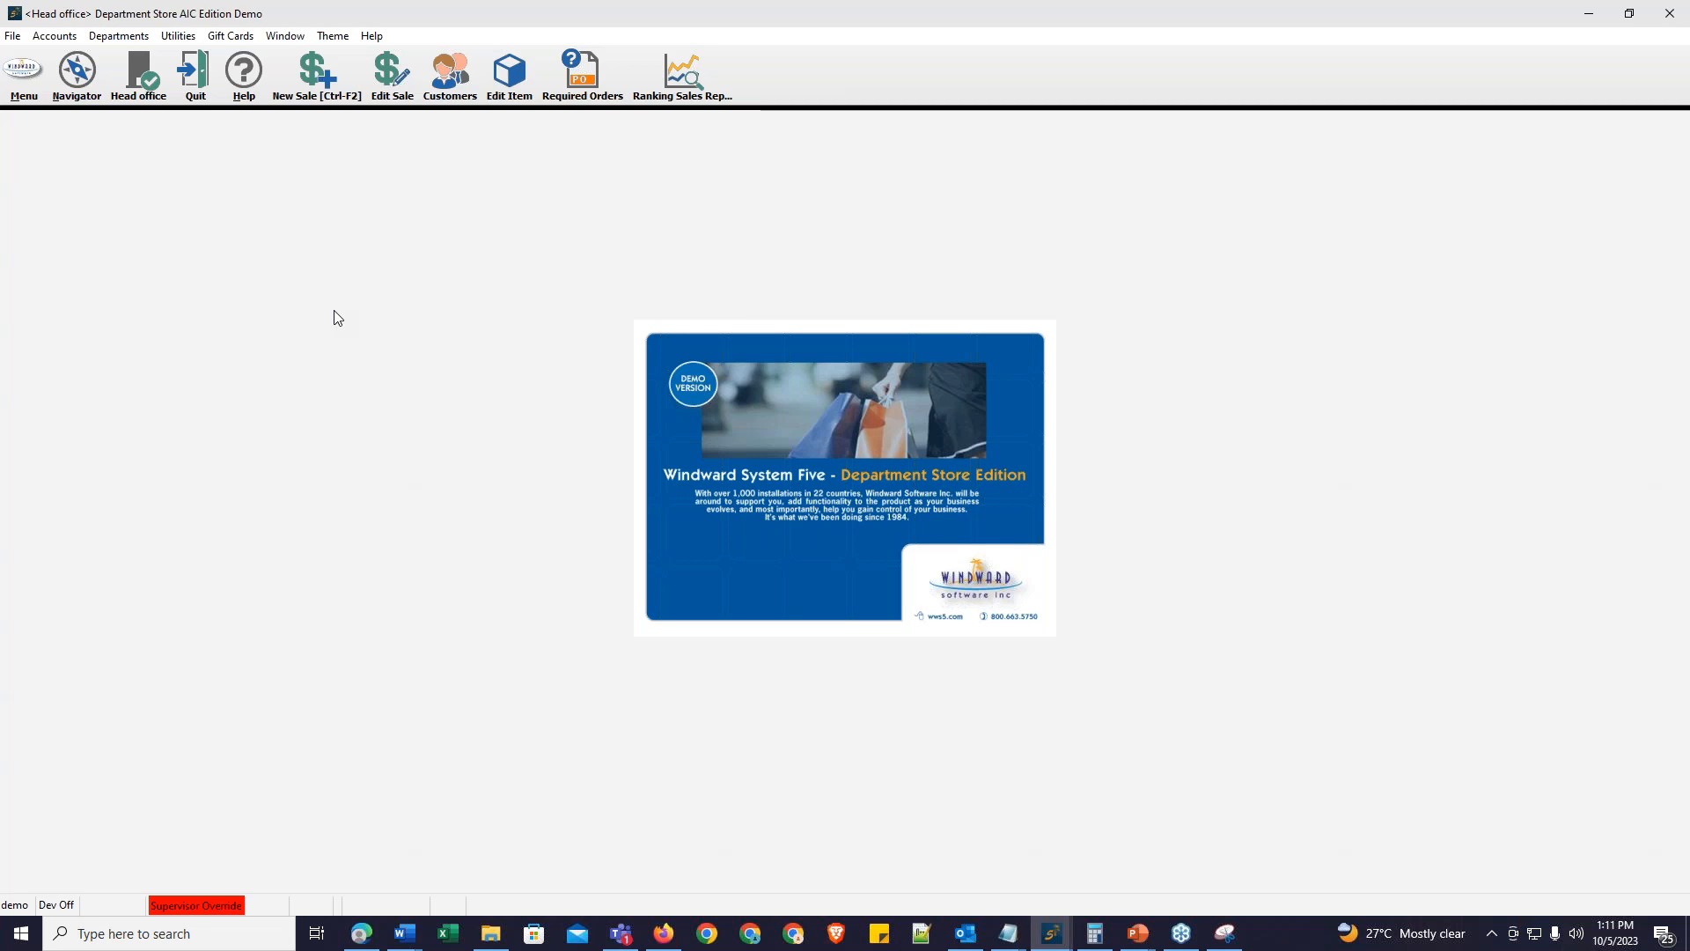
Step: Create a new sale as clerk demo with invoice type Received On Account for the same customer
left_click(313, 81)
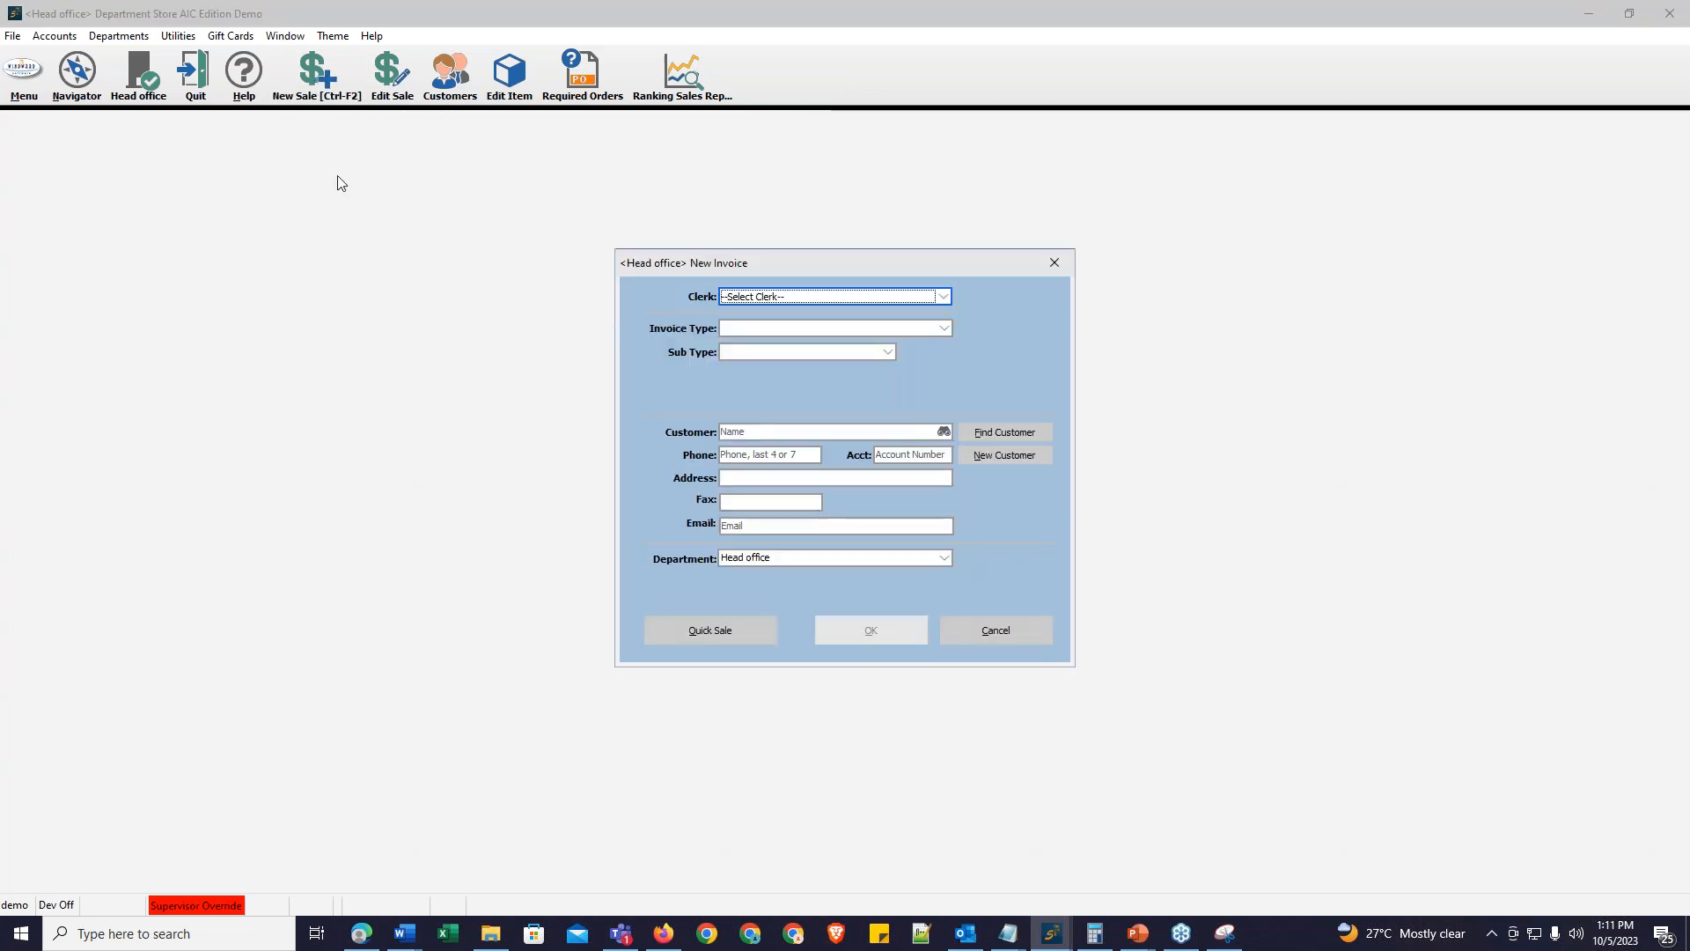
left_click(814, 300)
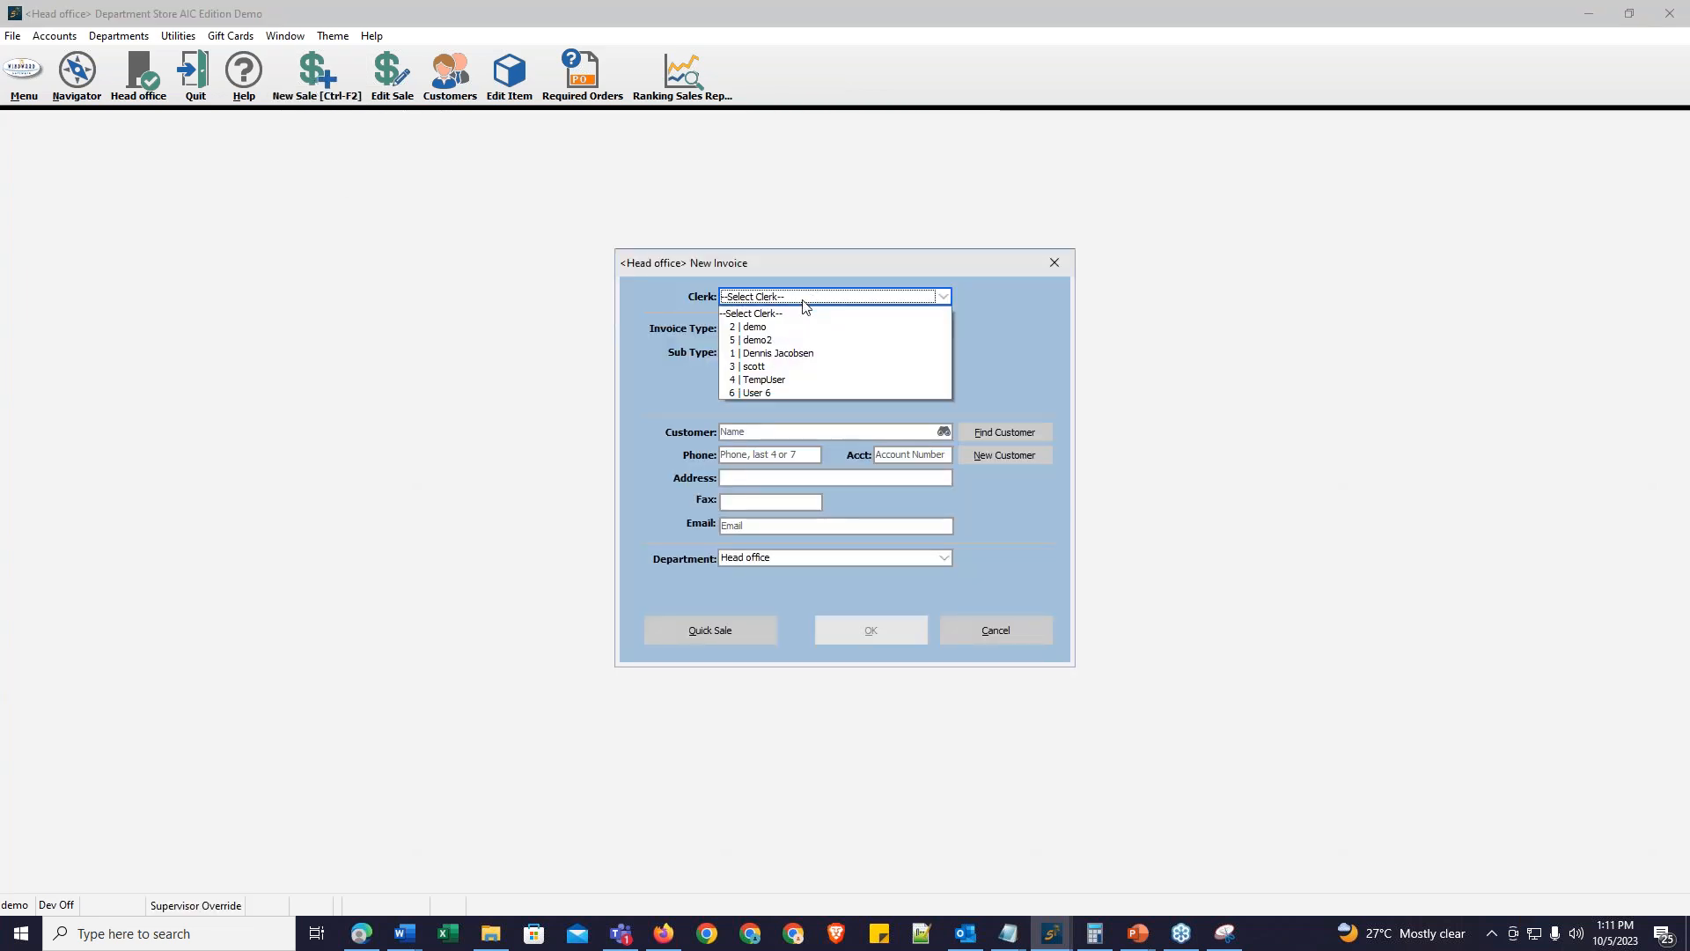
left_click(814, 328)
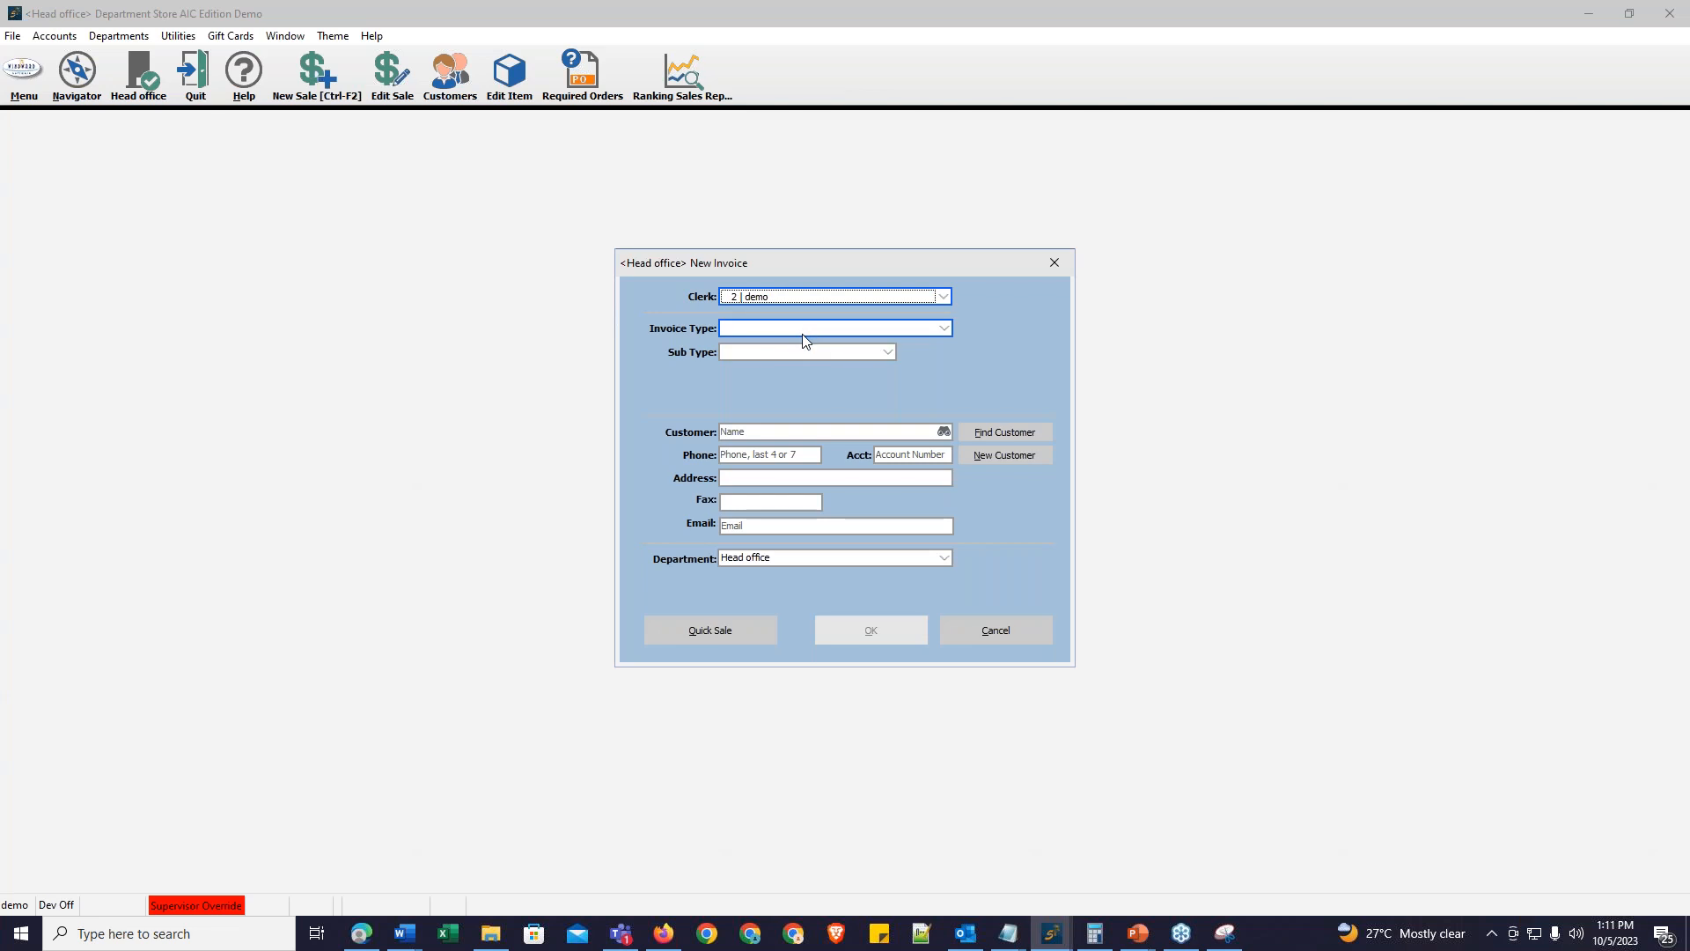
left_click(804, 332)
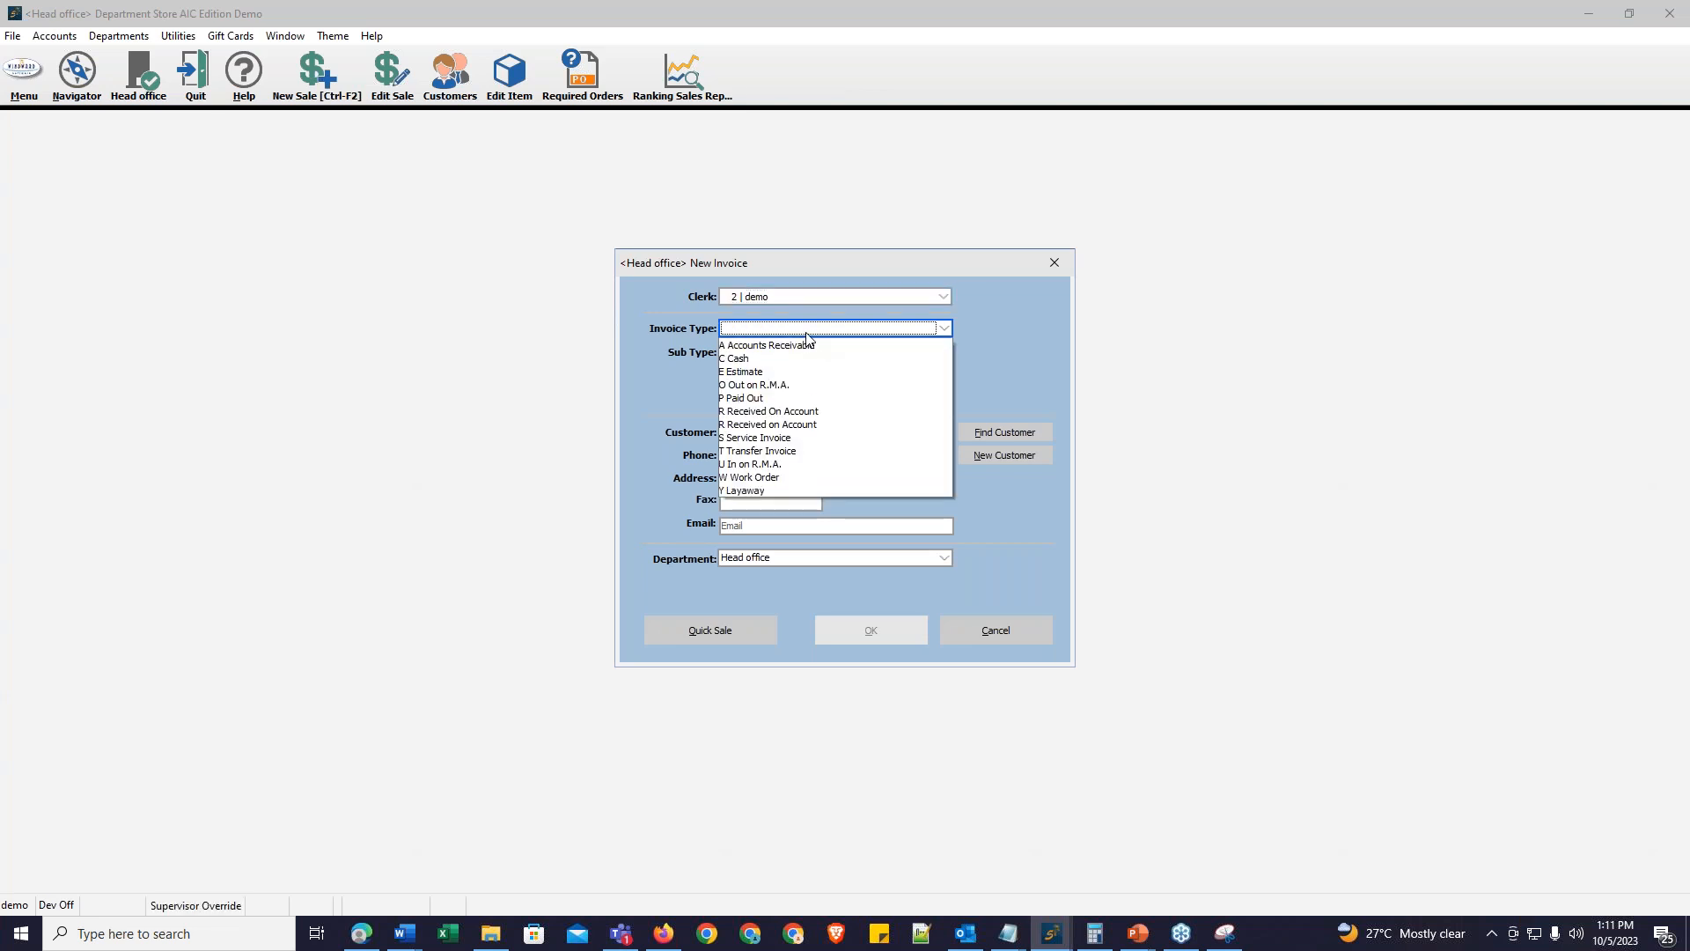
left_click(822, 412)
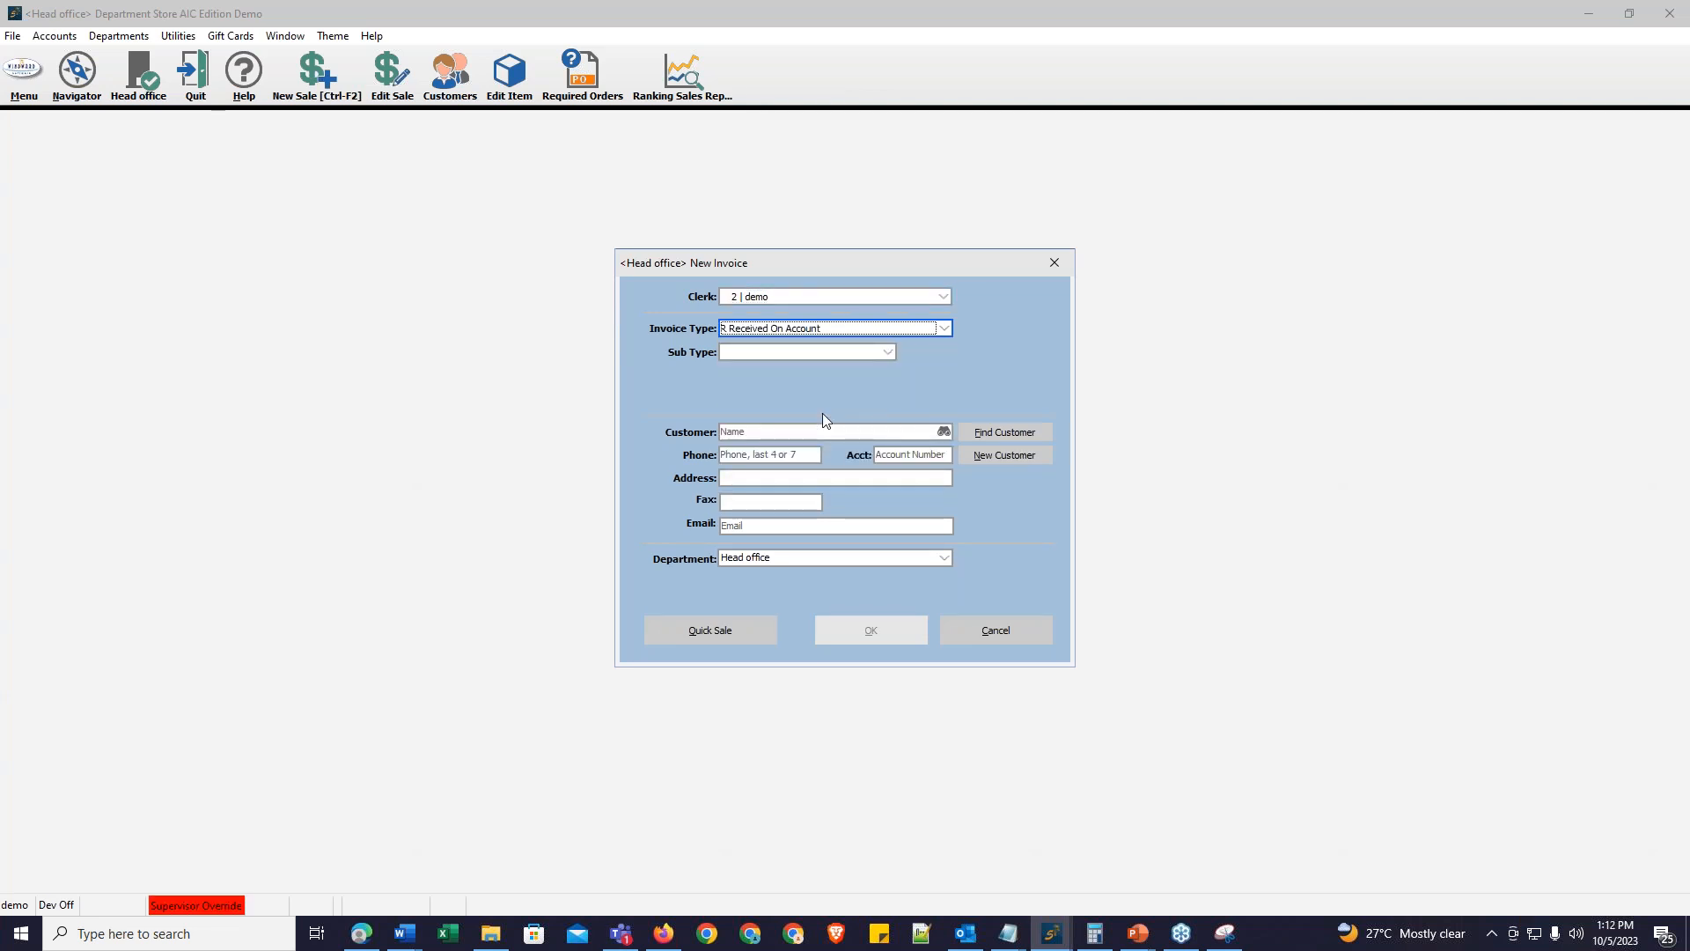
left_click(810, 432)
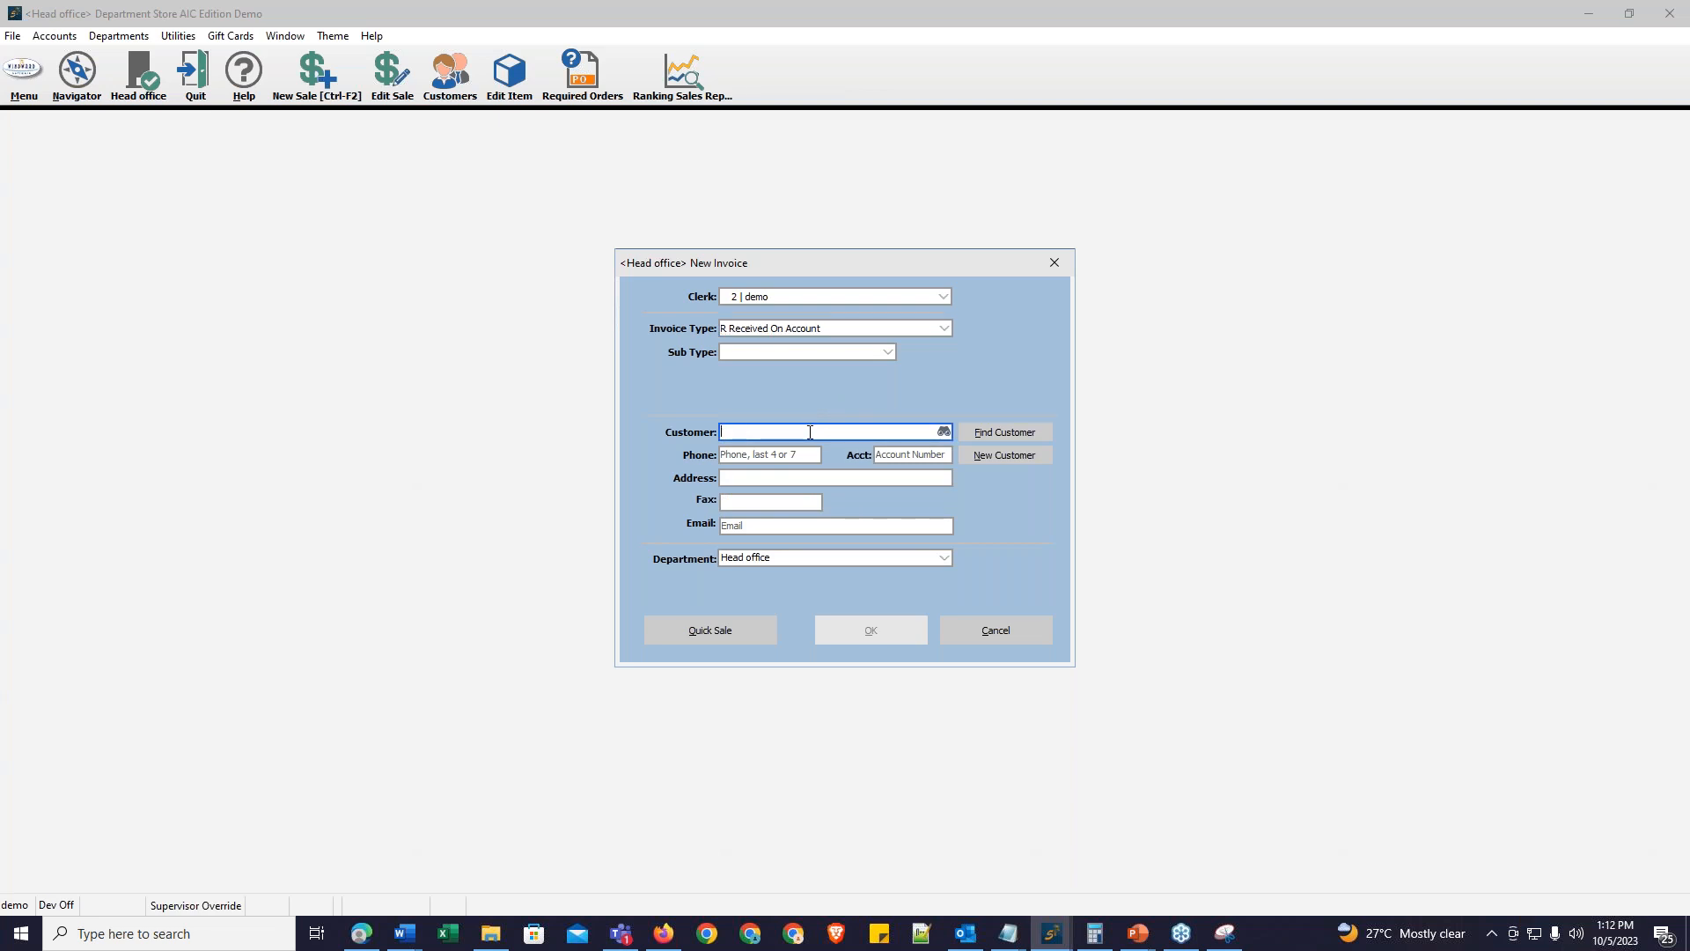
type("Paul Johnson")
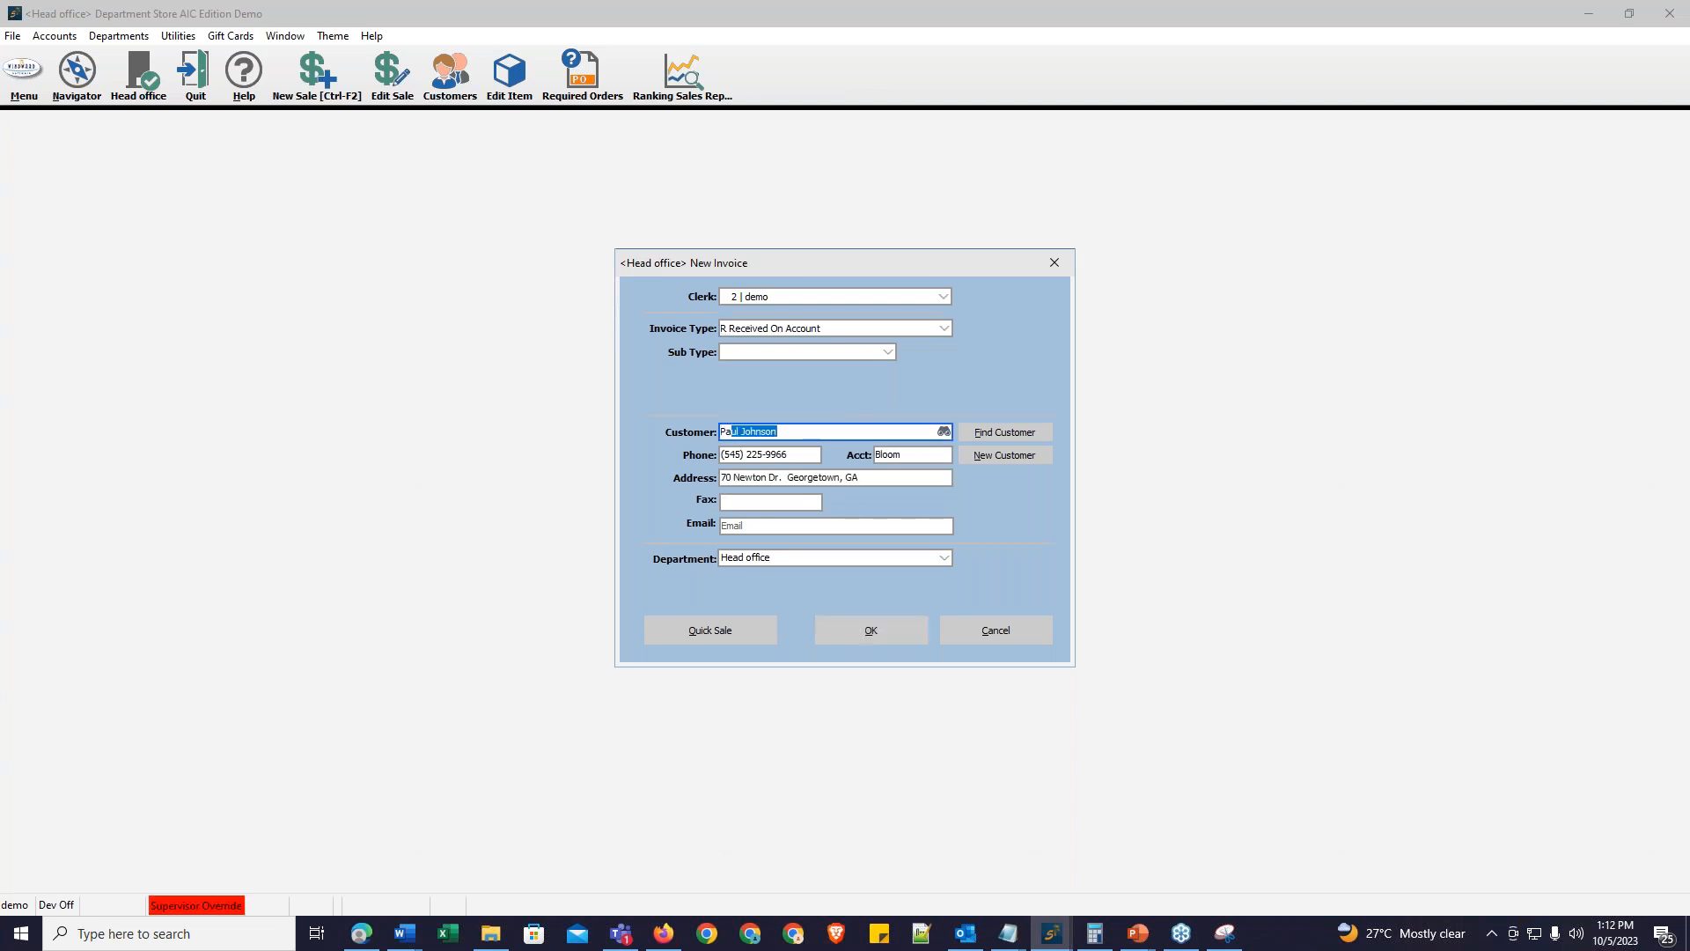
left_click(869, 633)
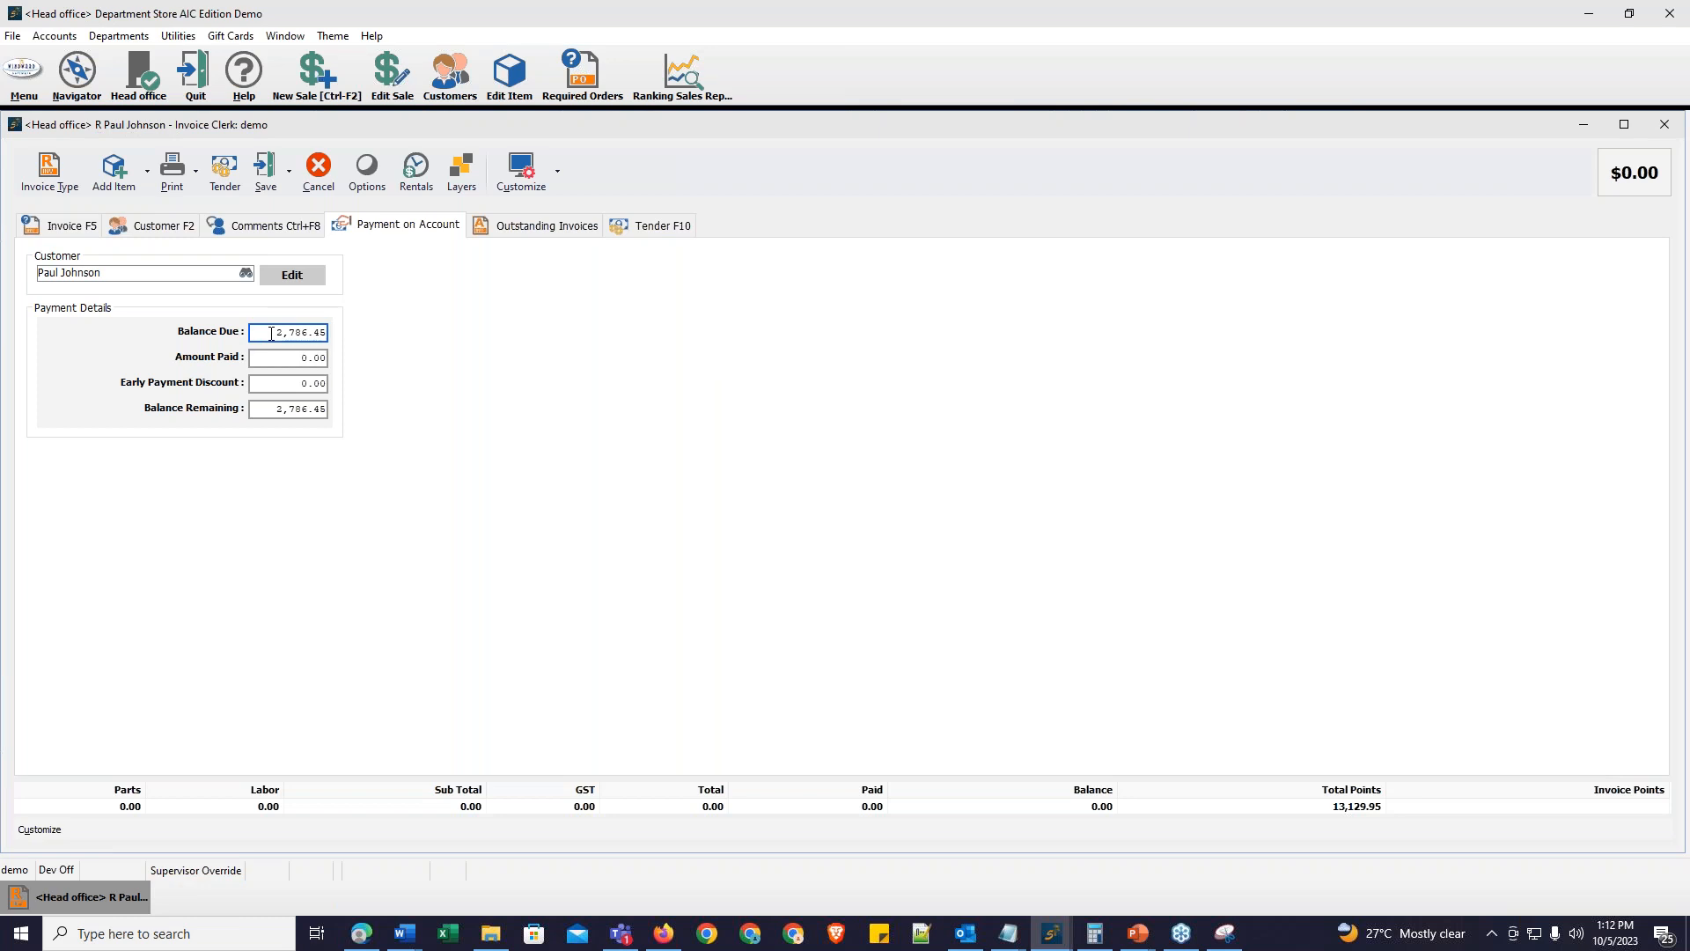
Step: Set the amount paid on account to 2,000
left_click(285, 359)
type("200")
key("Return")
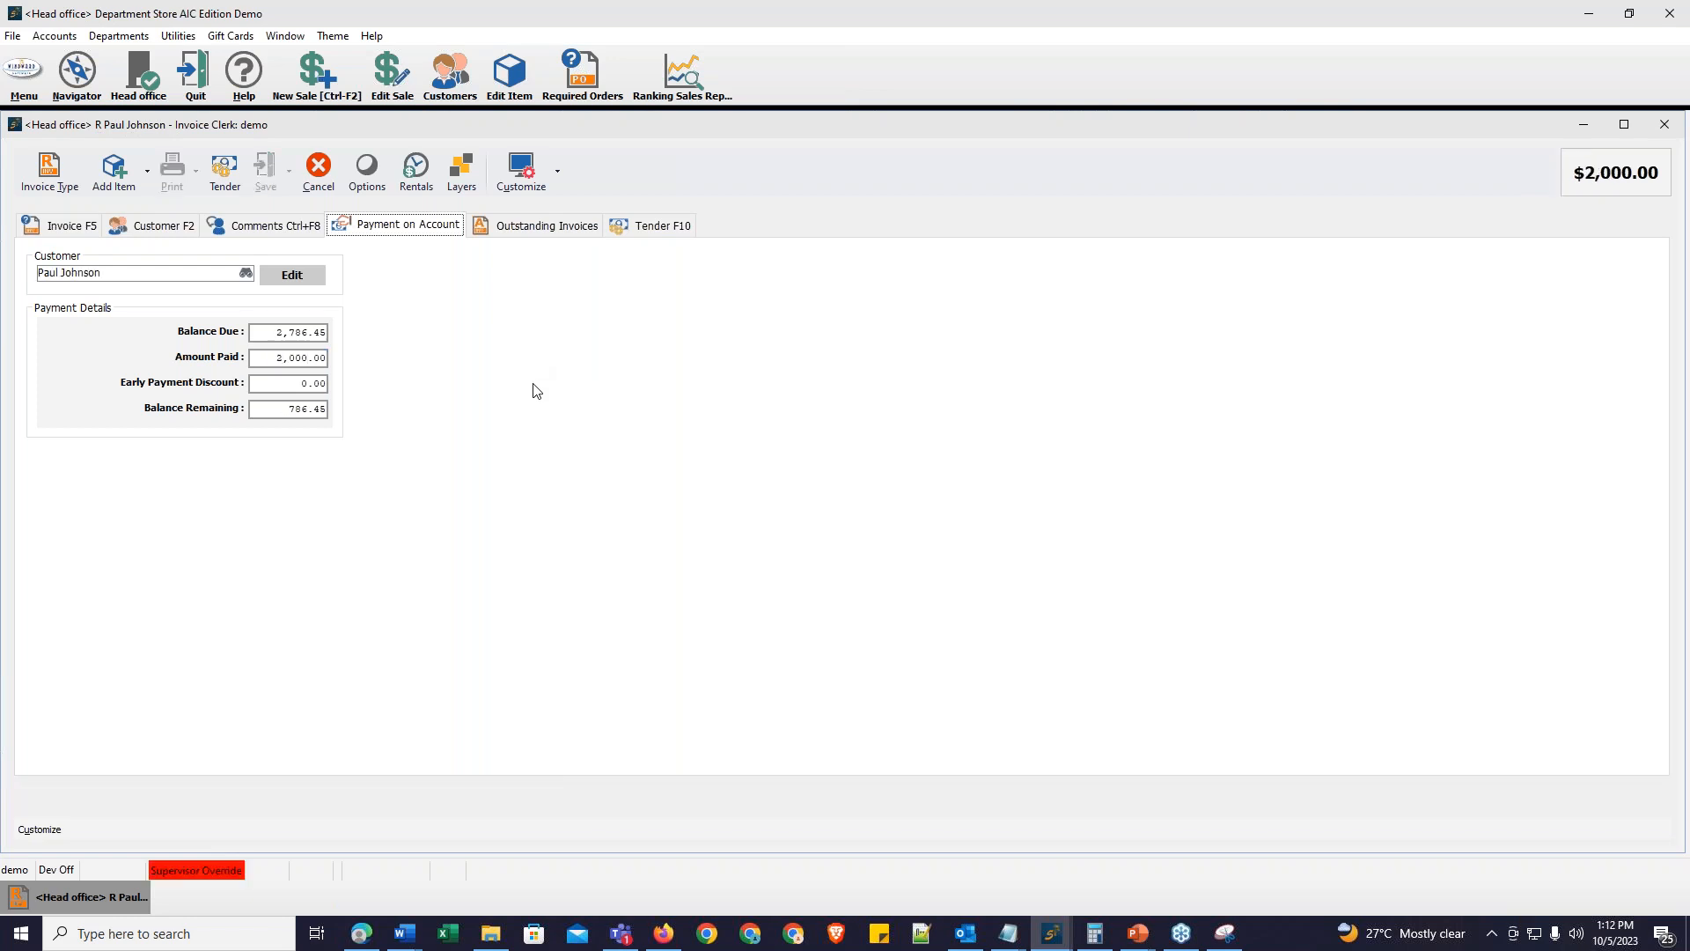
Step: Tender the $2,000 payment in cash instead of cheque and finish the sale
left_click(668, 229)
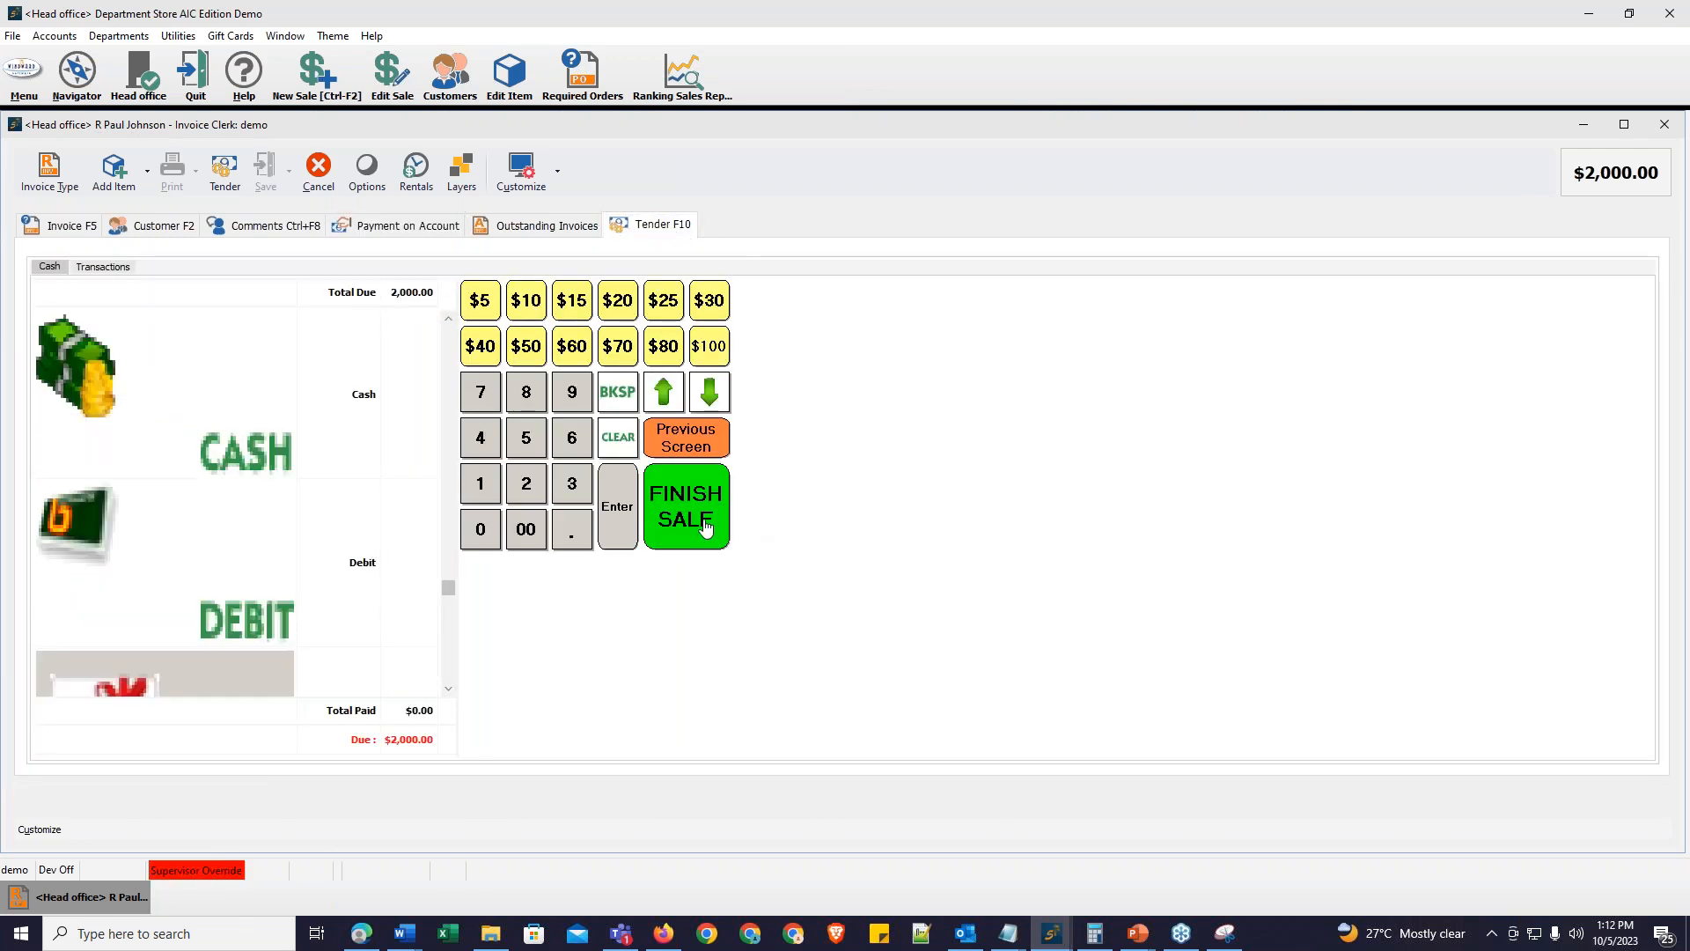
left_click(704, 526)
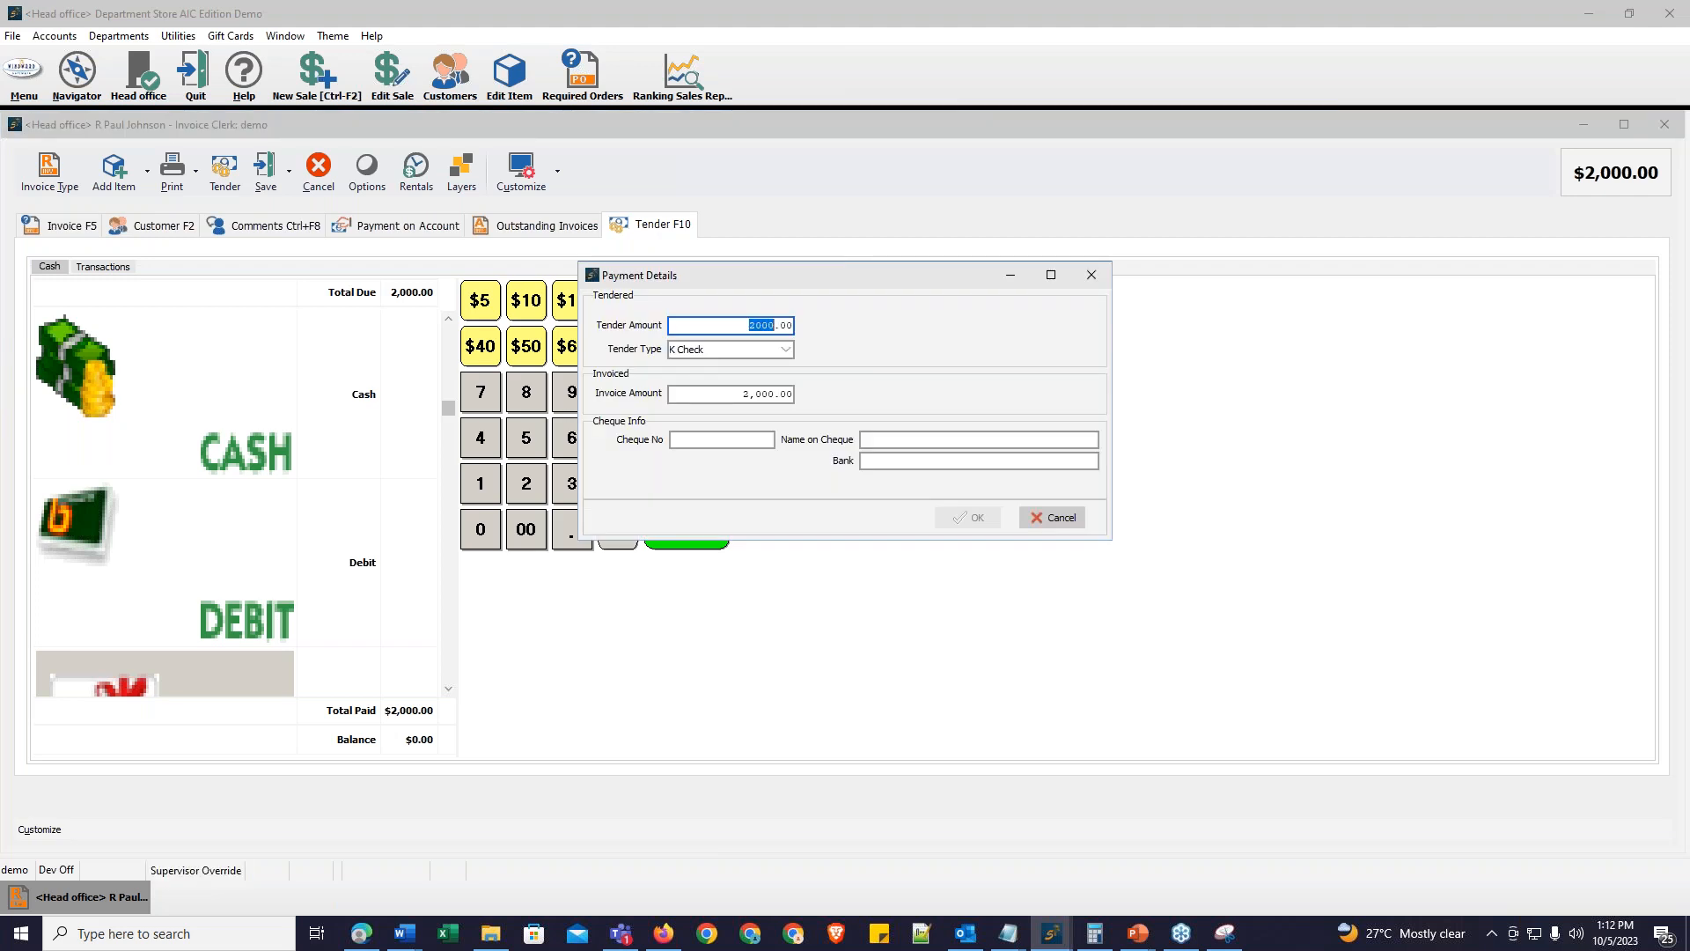
left_click(1070, 518)
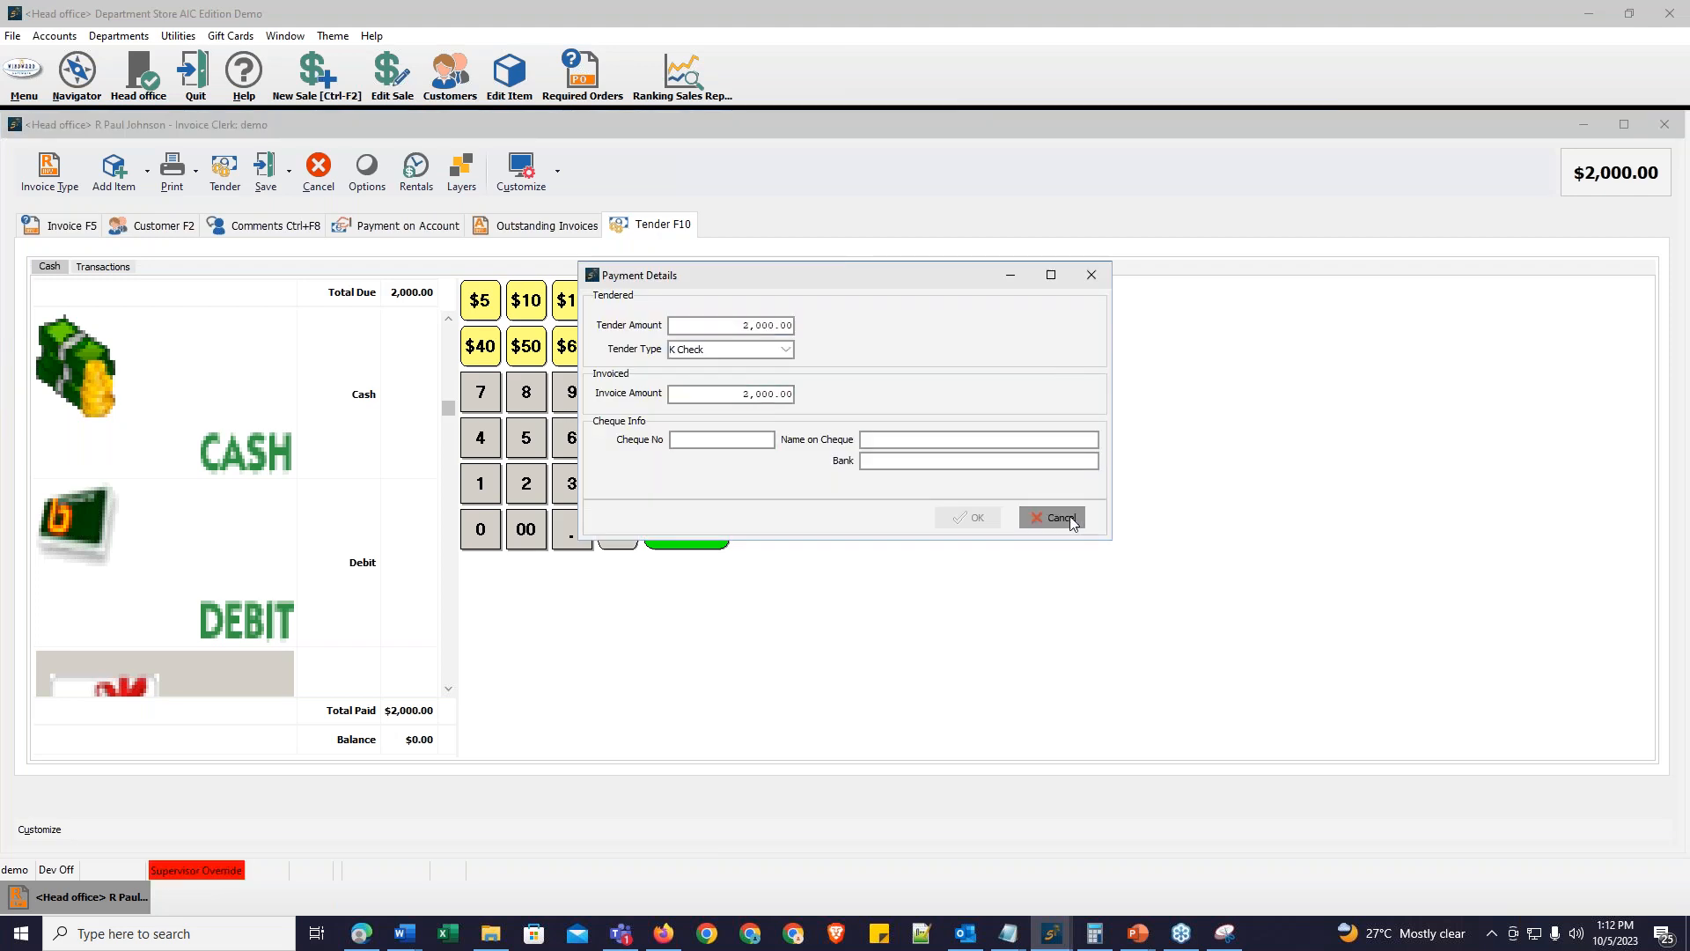
left_click(403, 432)
double_click(403, 431)
left_click(704, 527)
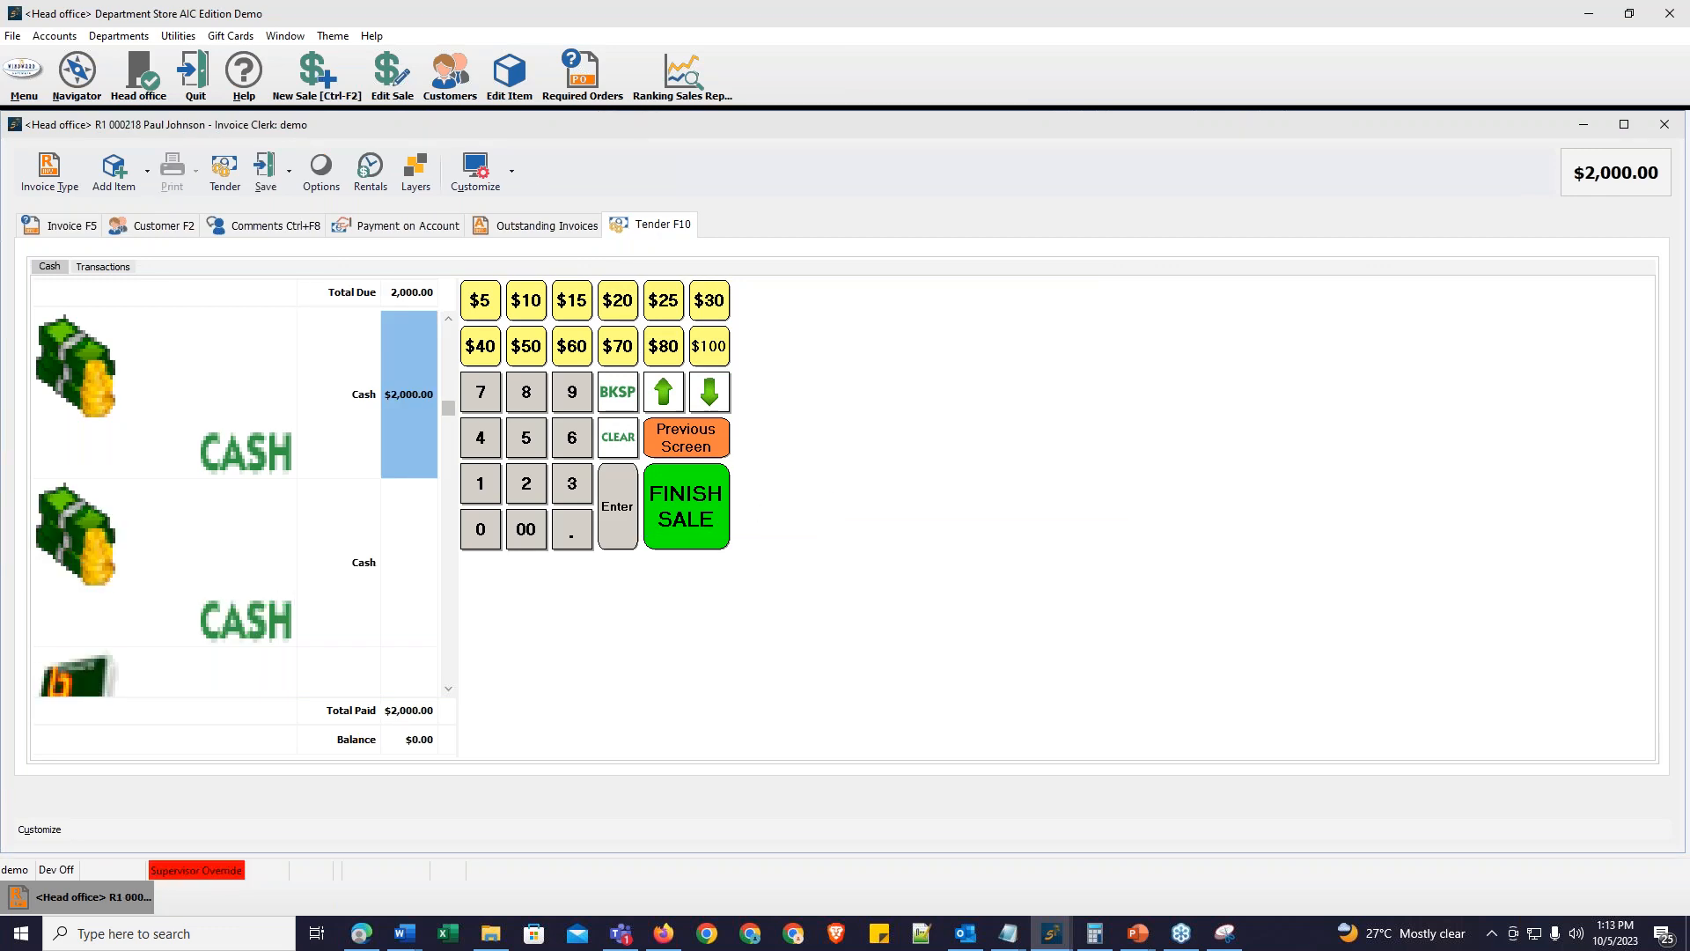
left_click(1048, 579)
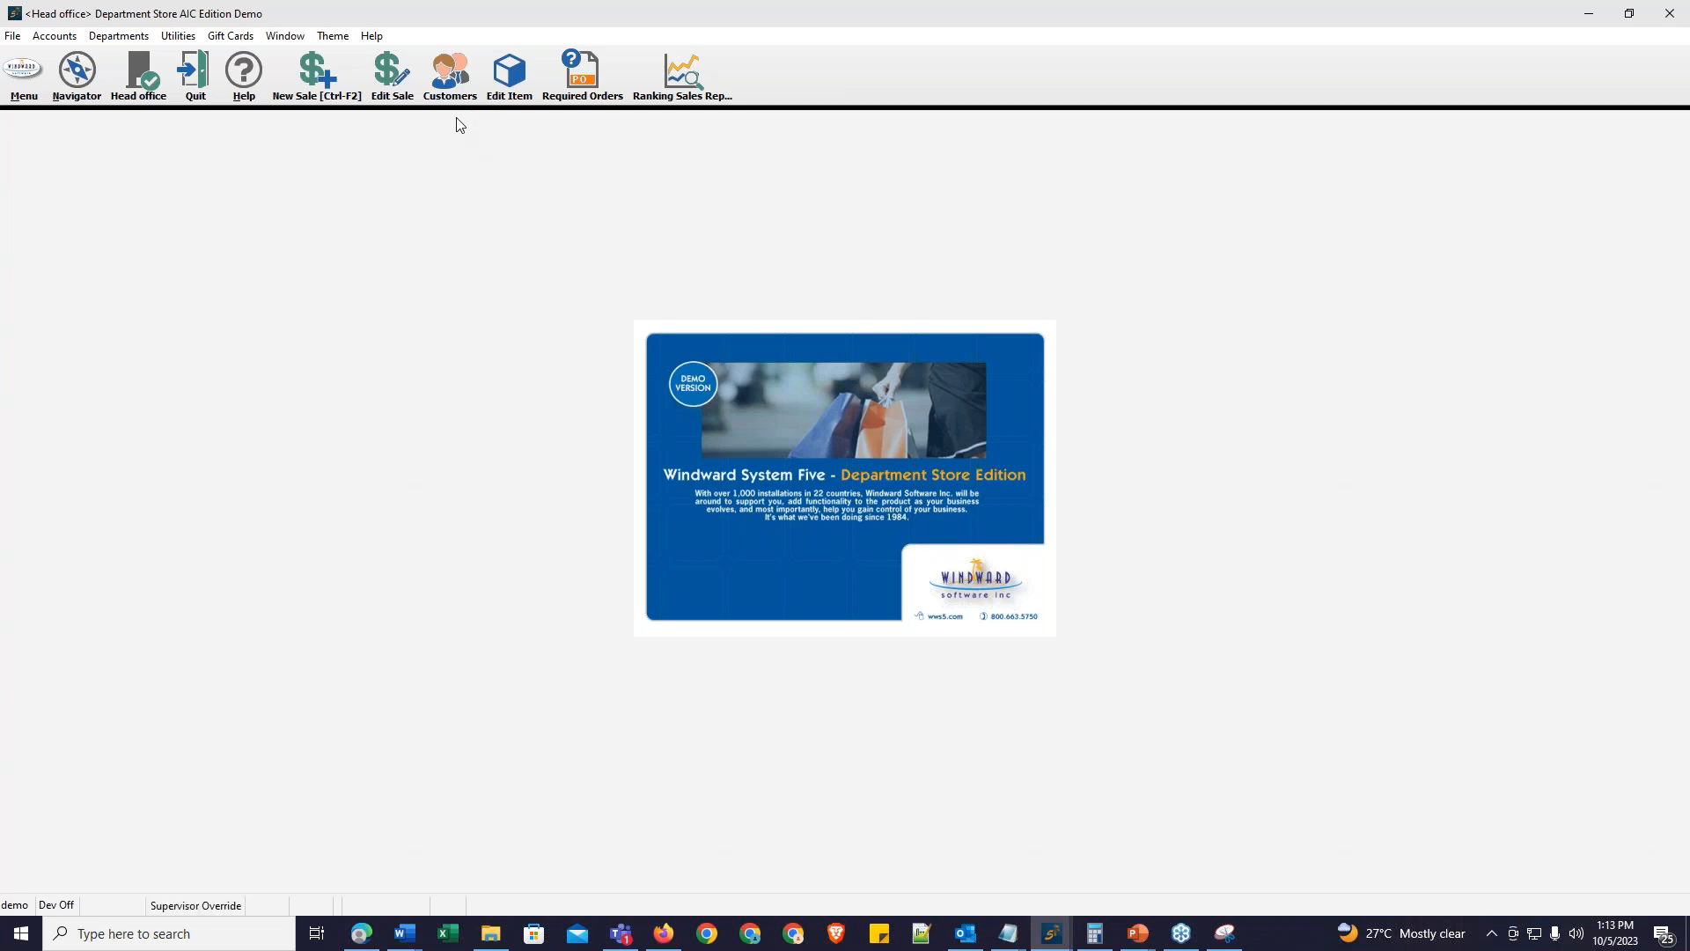
Step: Reopen the received-on-account invoice for editing and pay all of the customer's outstanding invoices
left_click(392, 77)
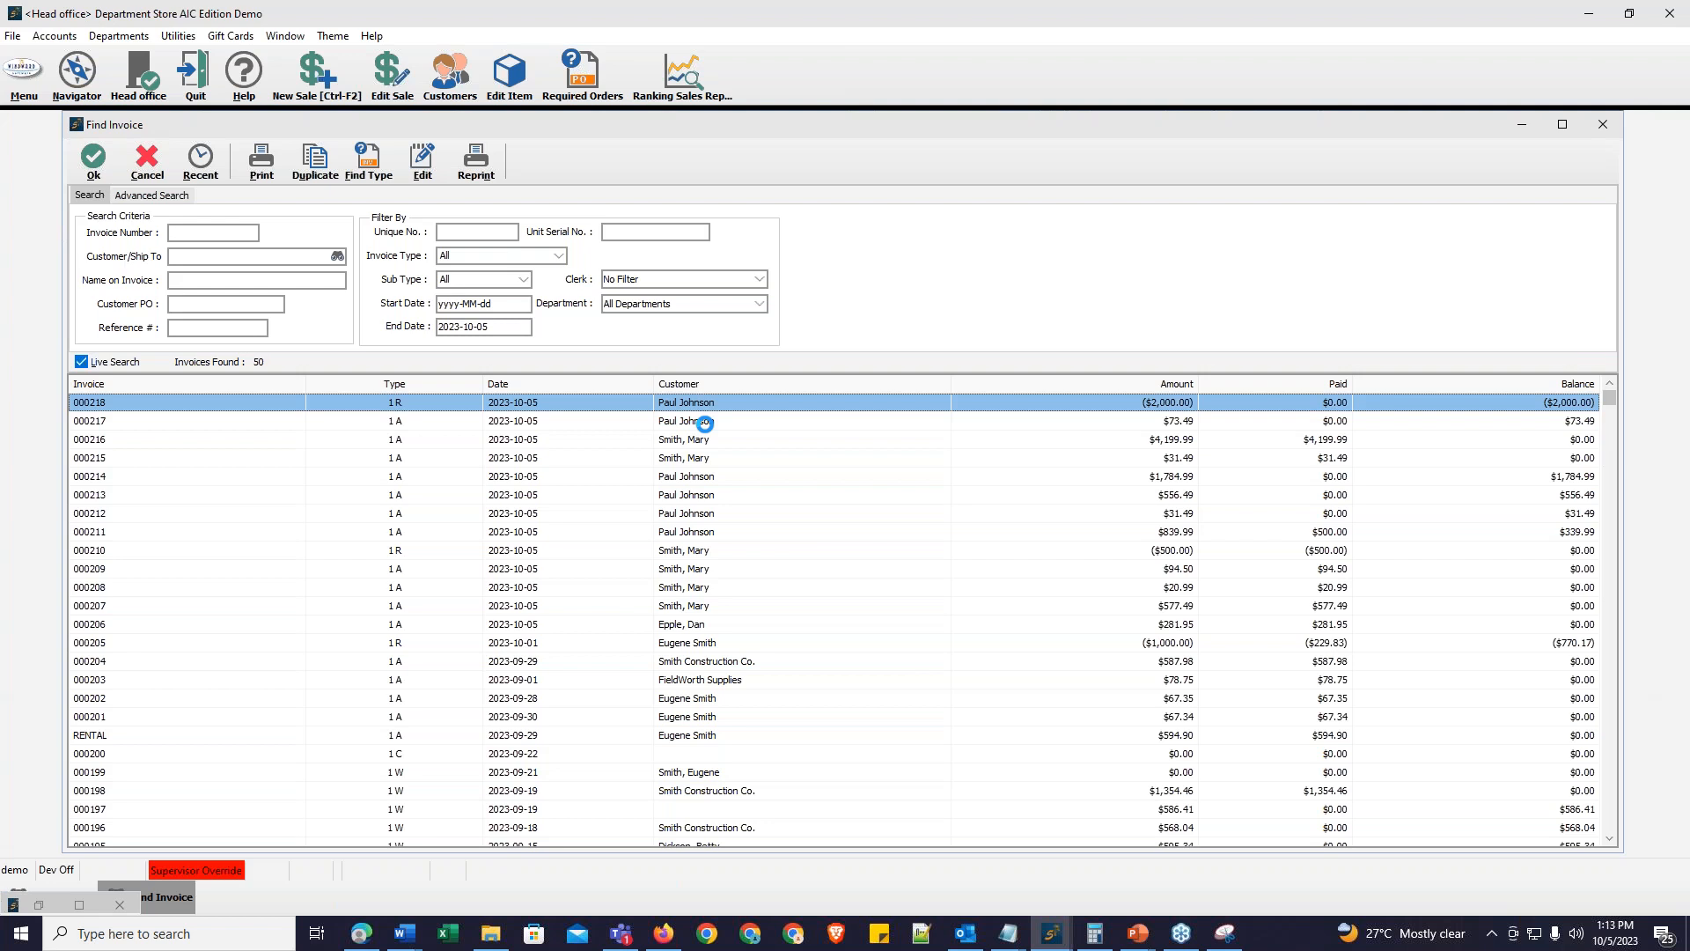
left_click(827, 446)
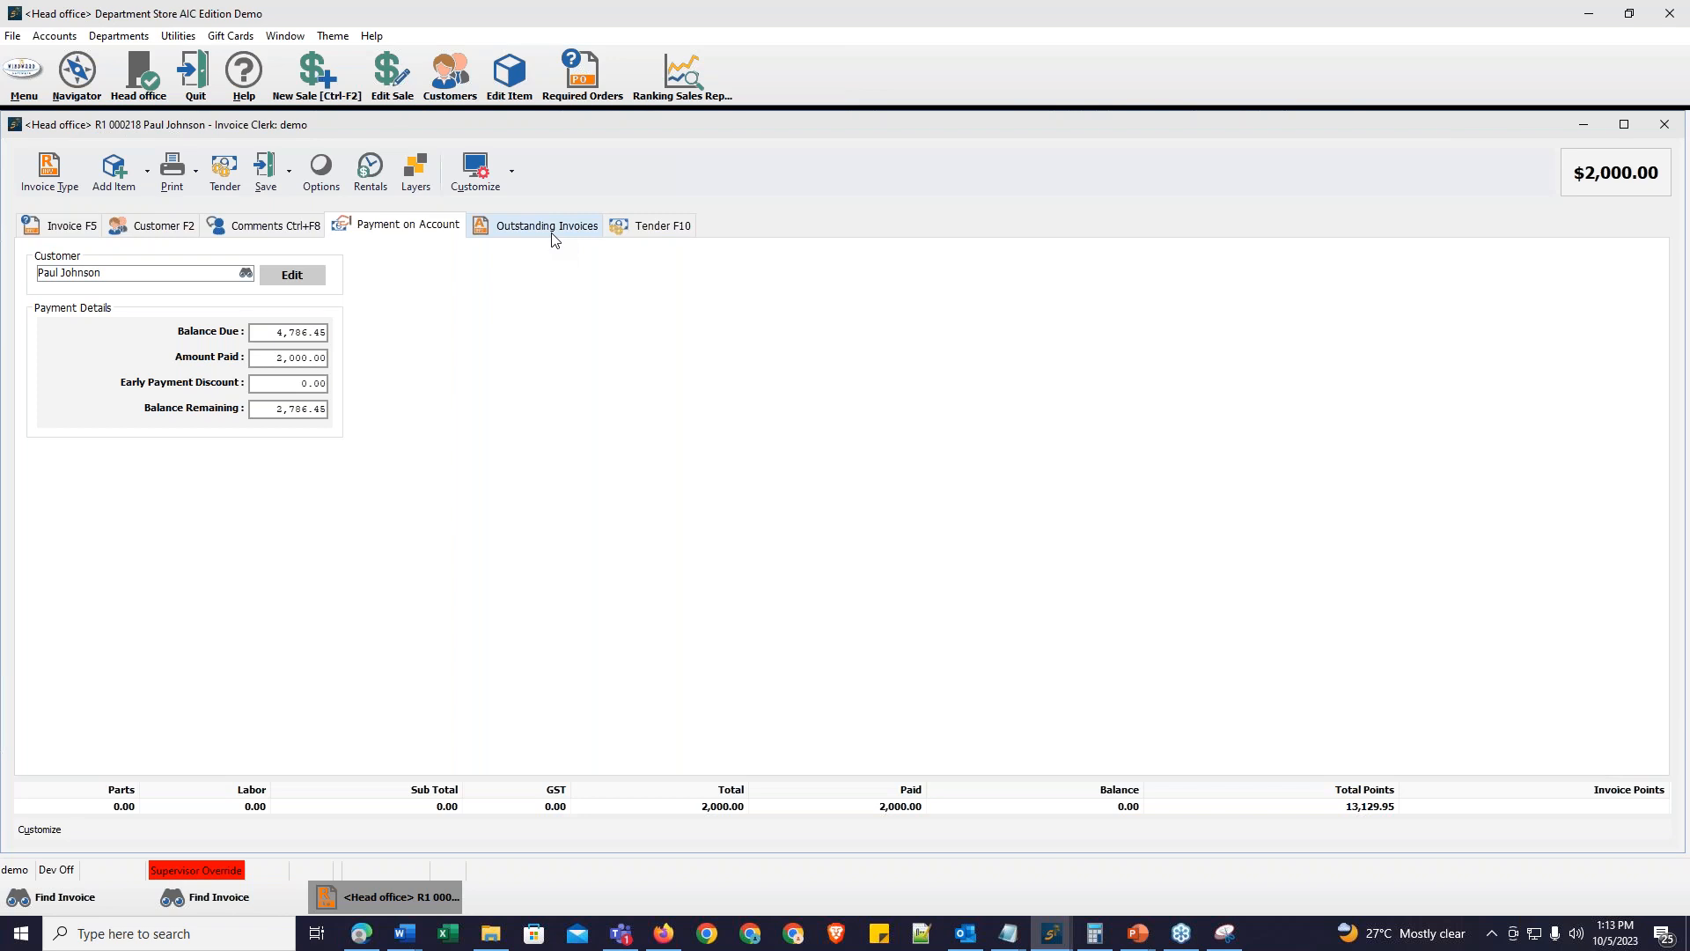
left_click(554, 233)
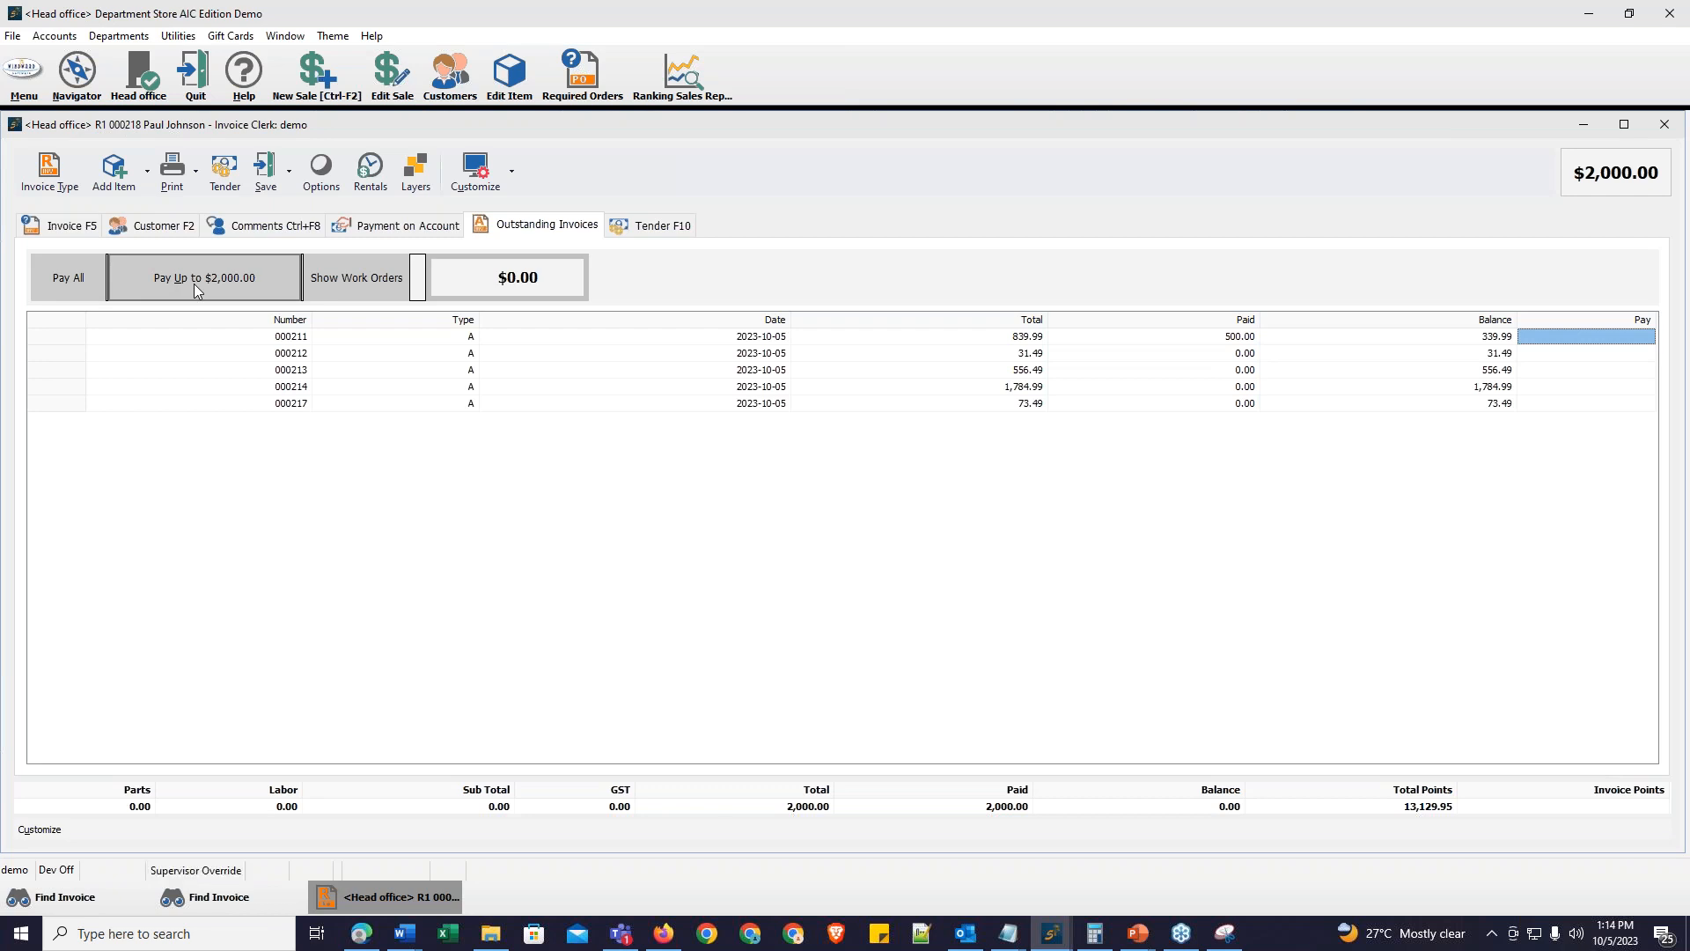
left_click(70, 280)
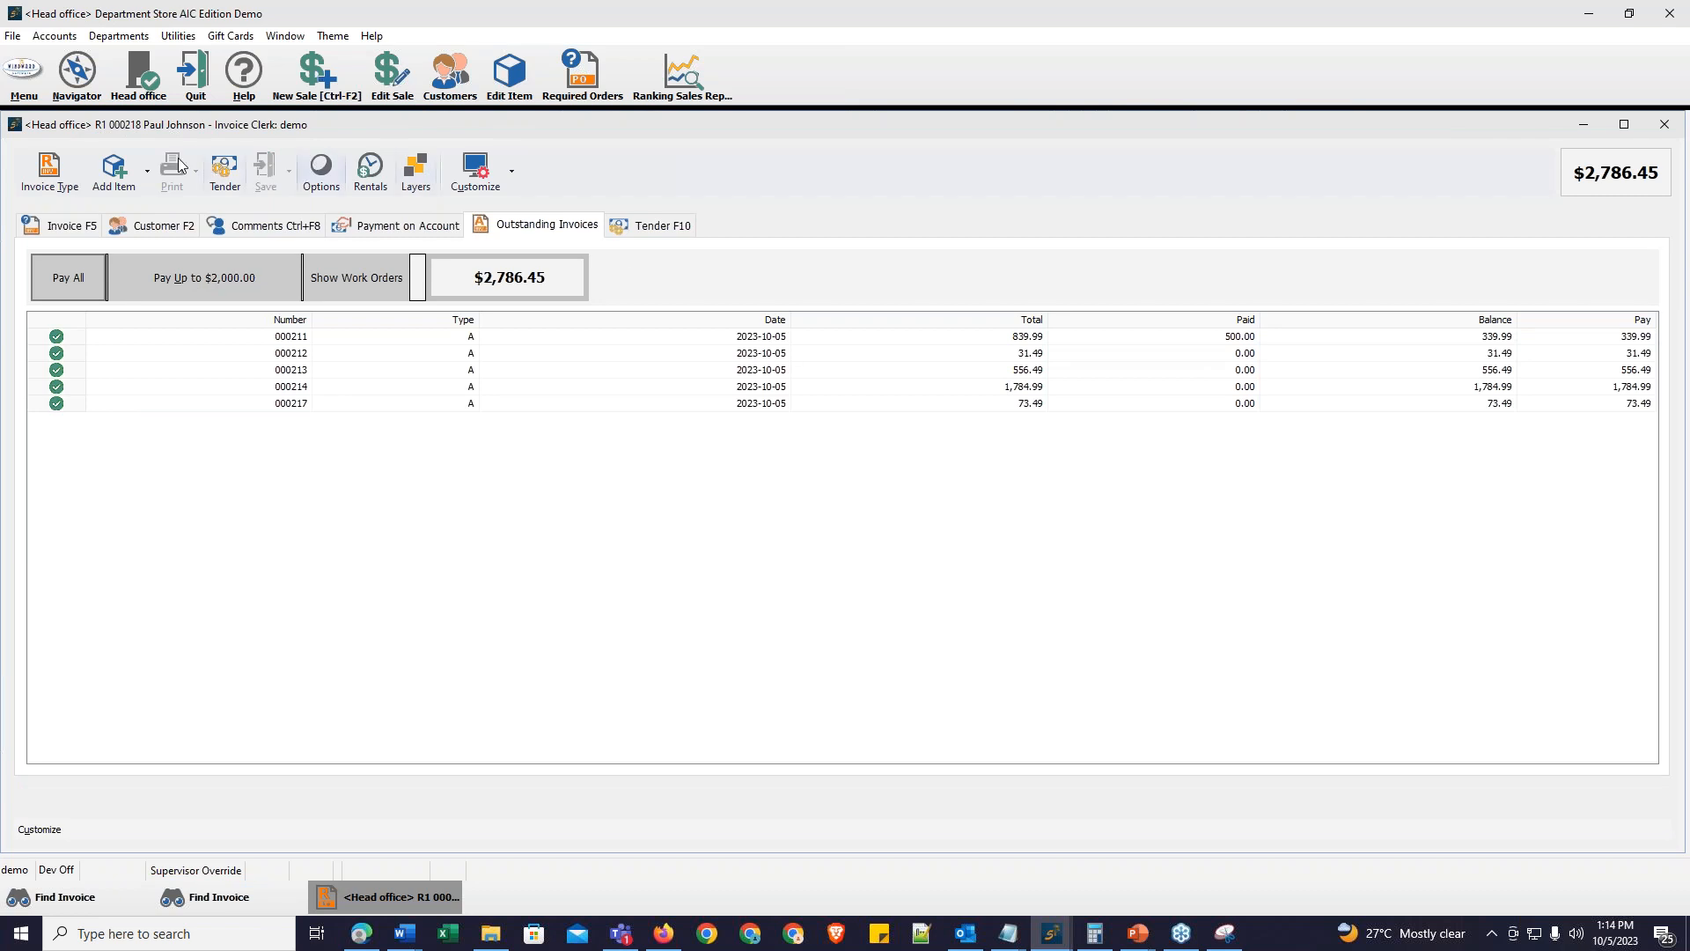
Step: Open the tender screen and tender the remaining $786.45 in cash instead of cheque
left_click(226, 171)
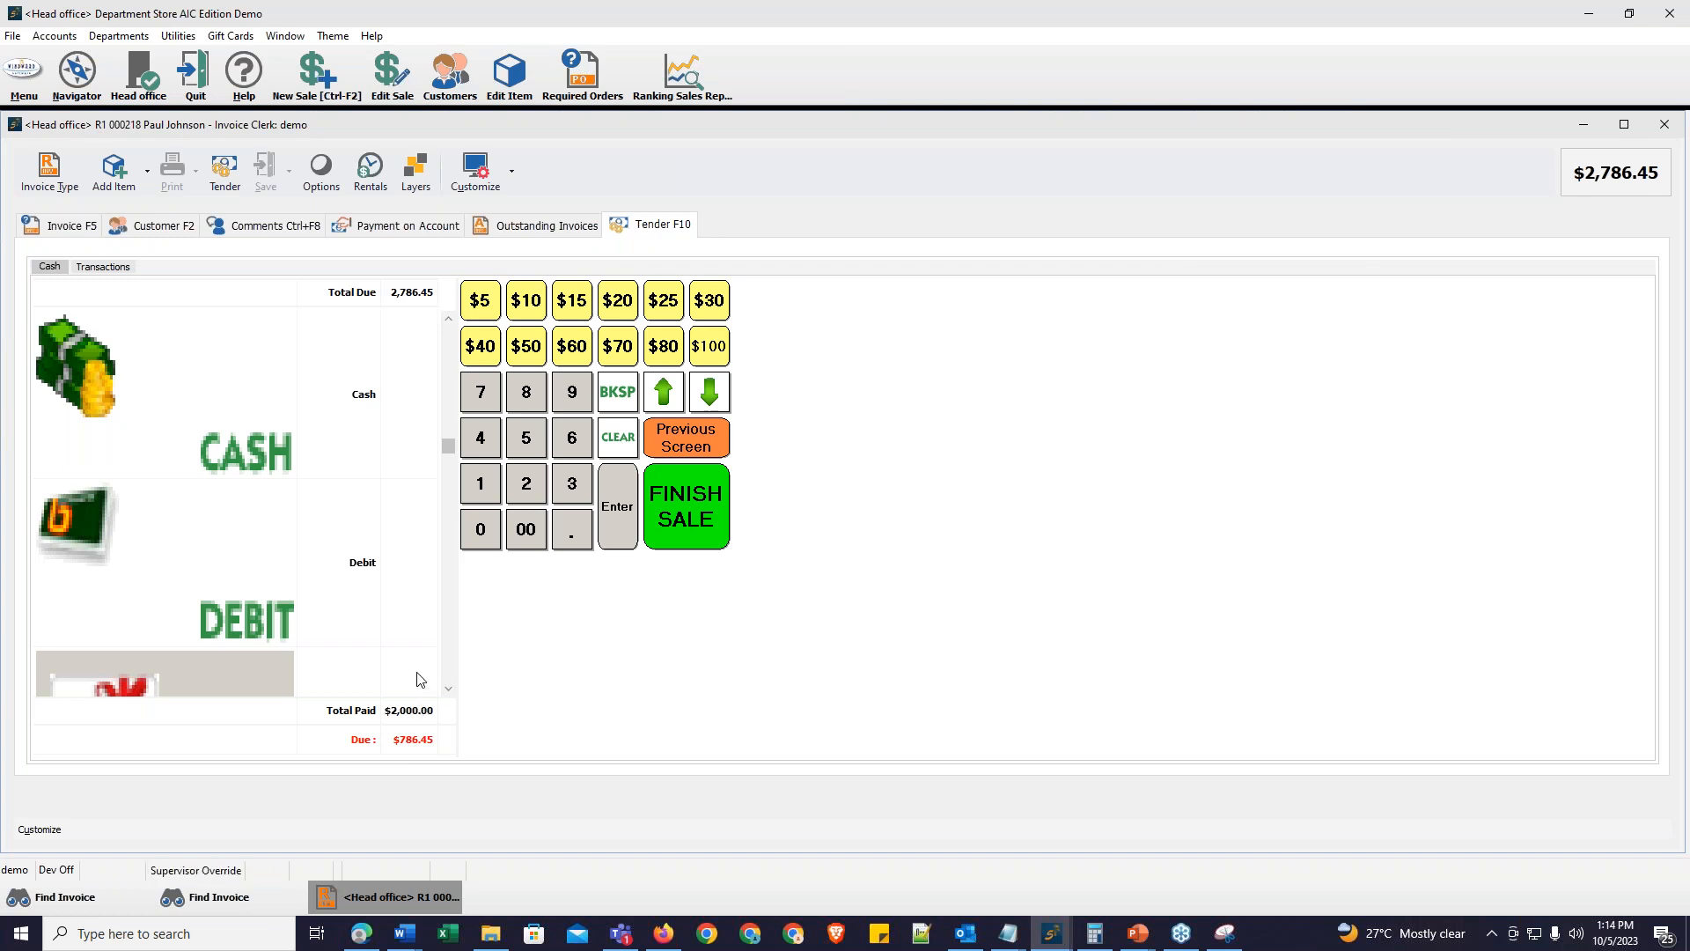
left_click(685, 523)
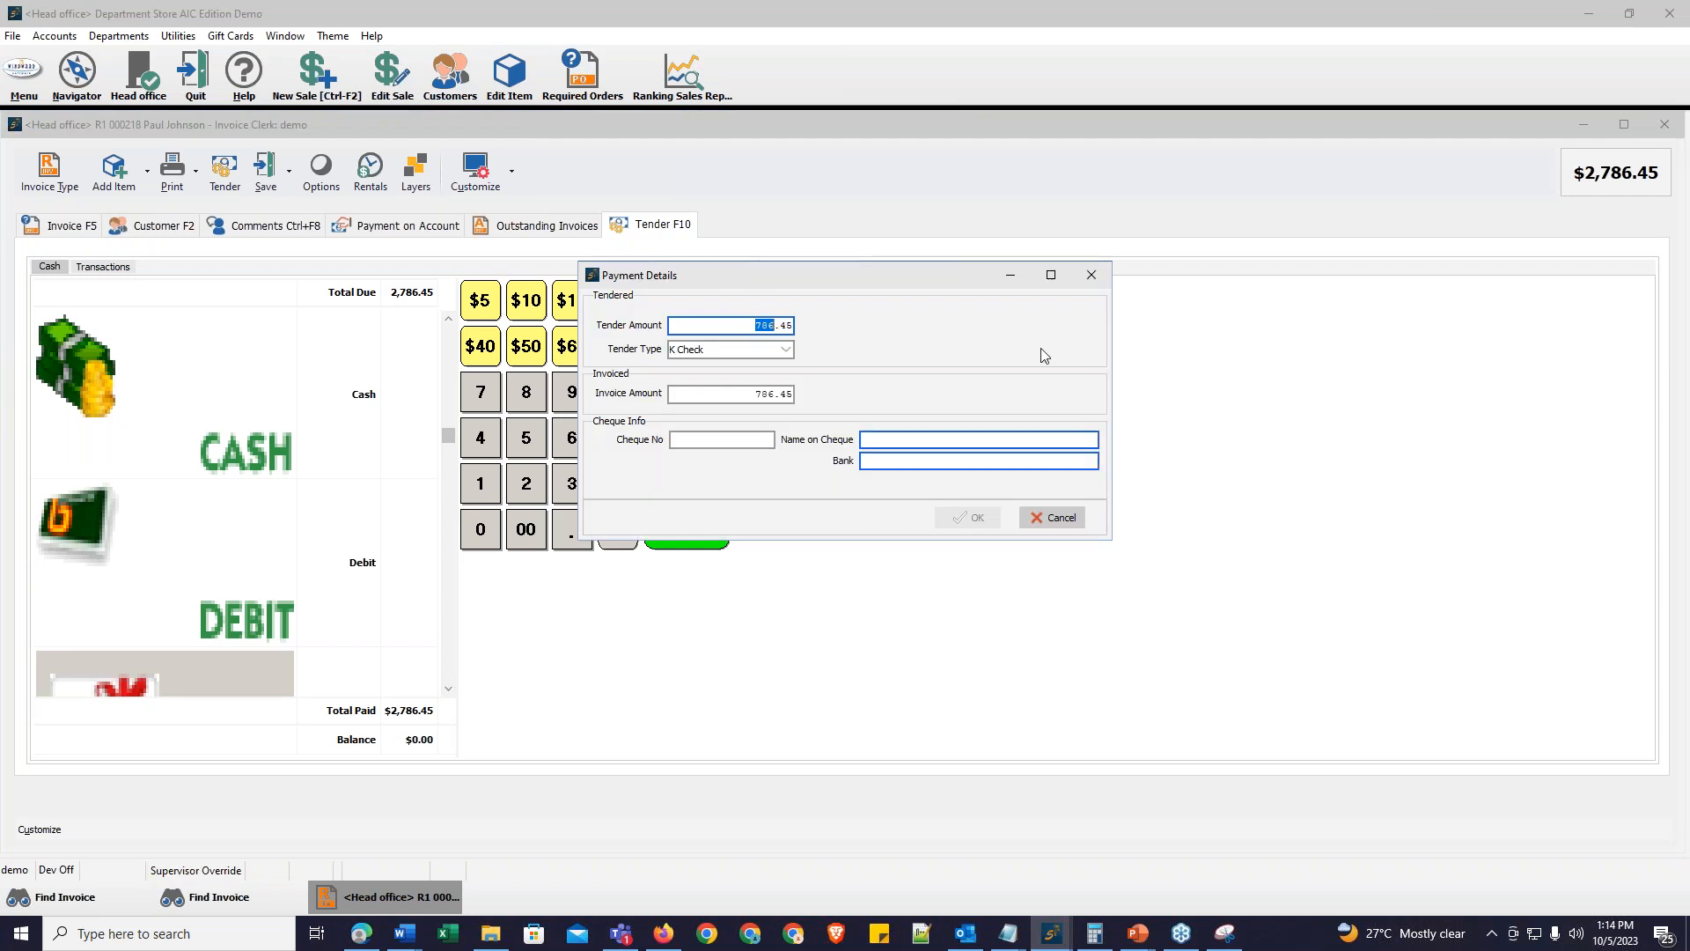
left_click(1090, 275)
left_click(420, 390)
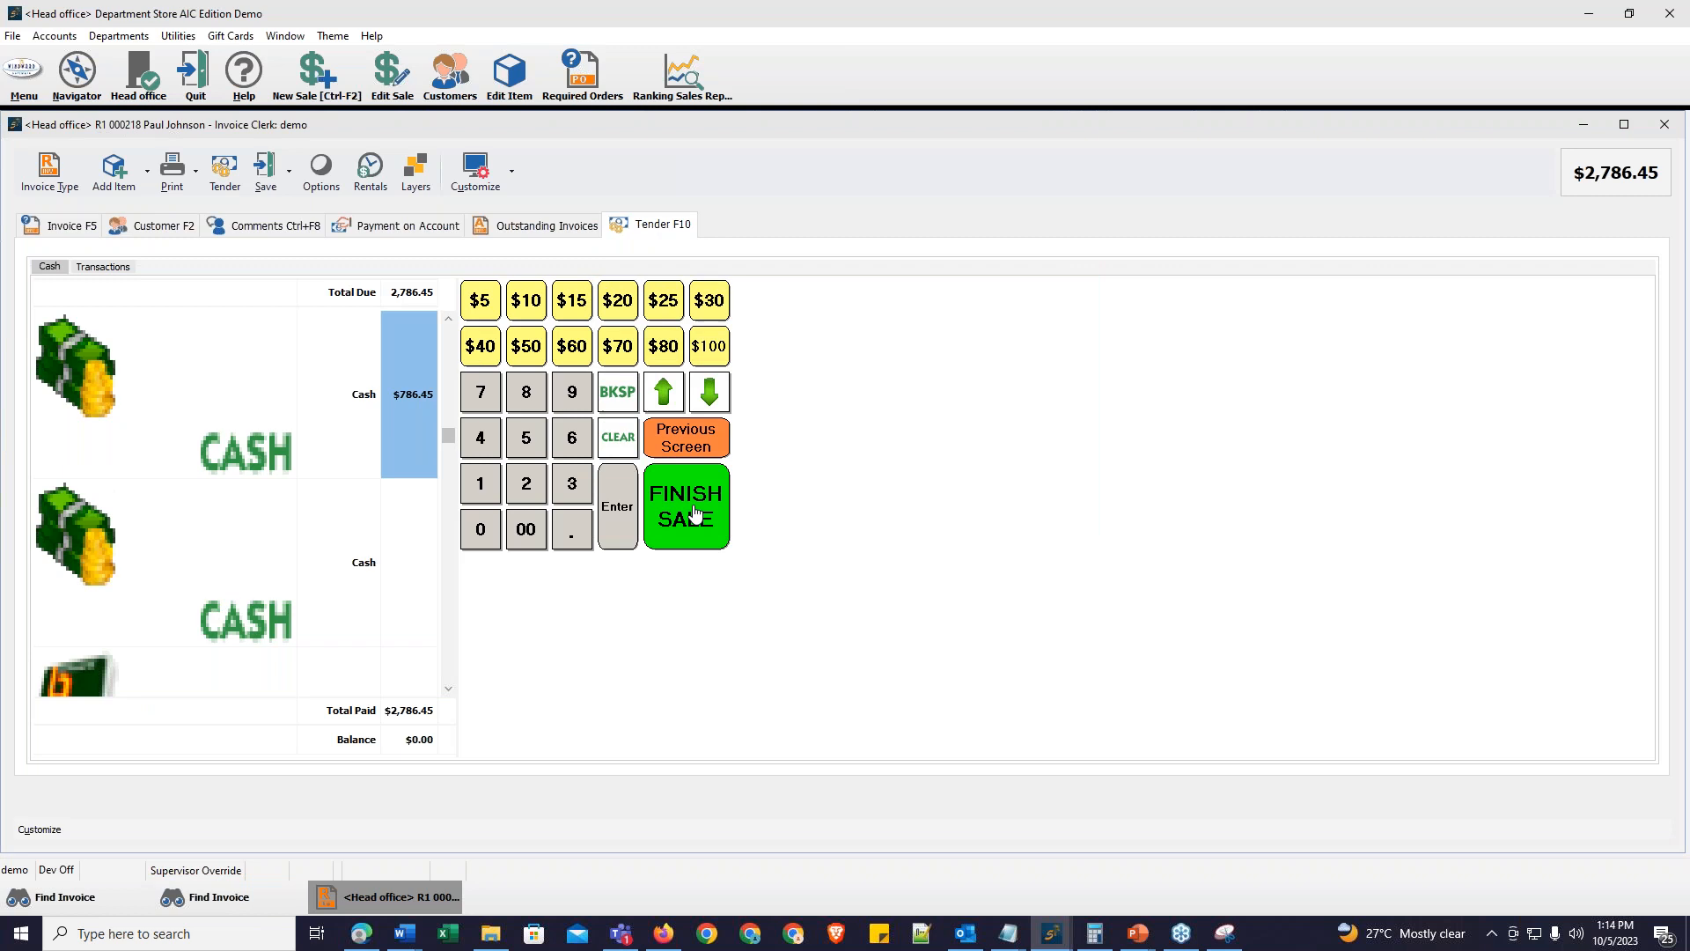
Step: Save the received-on-account invoice with its cash tenders
left_click(403, 408)
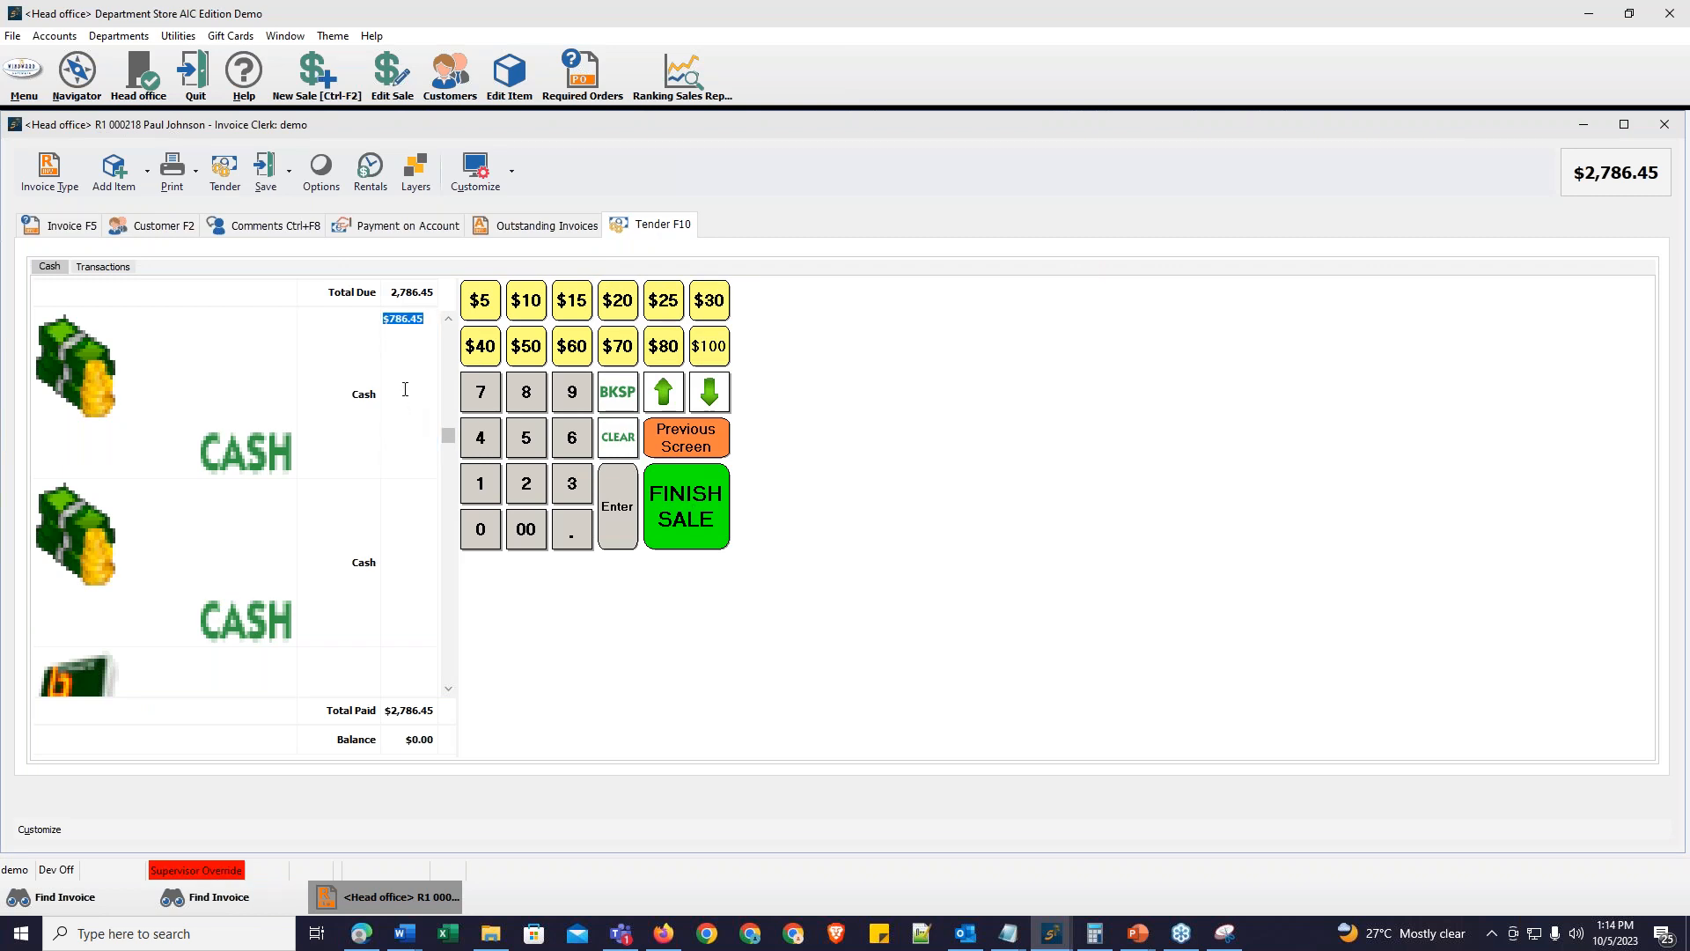
right_click(415, 326)
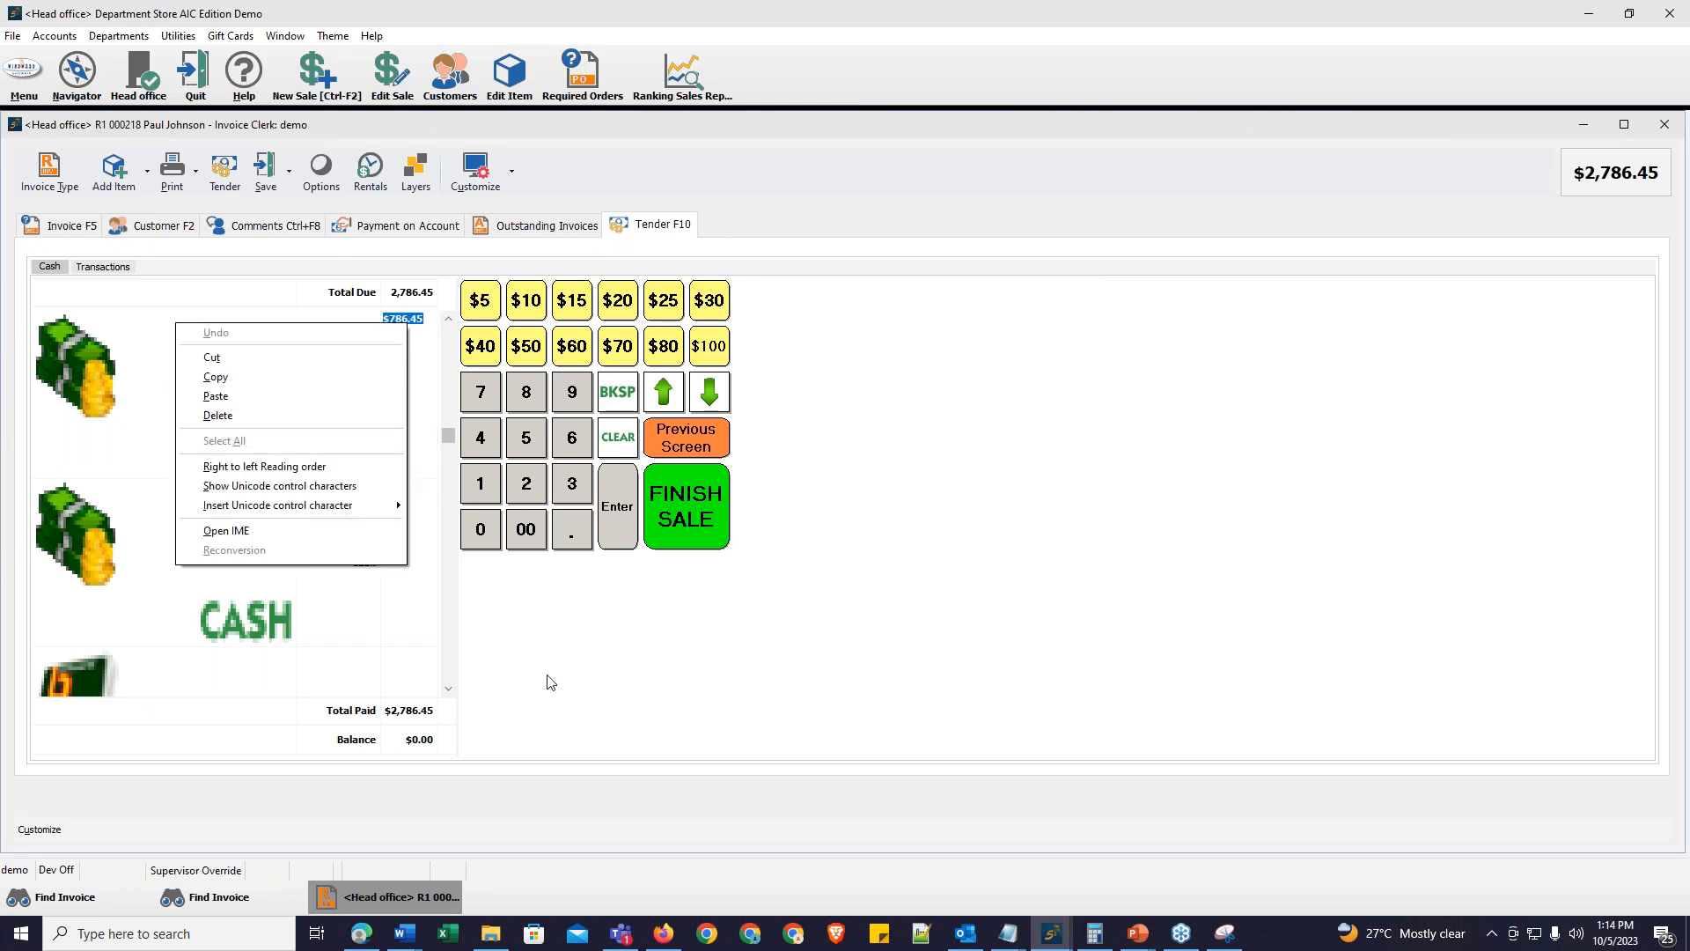
left_click(592, 616)
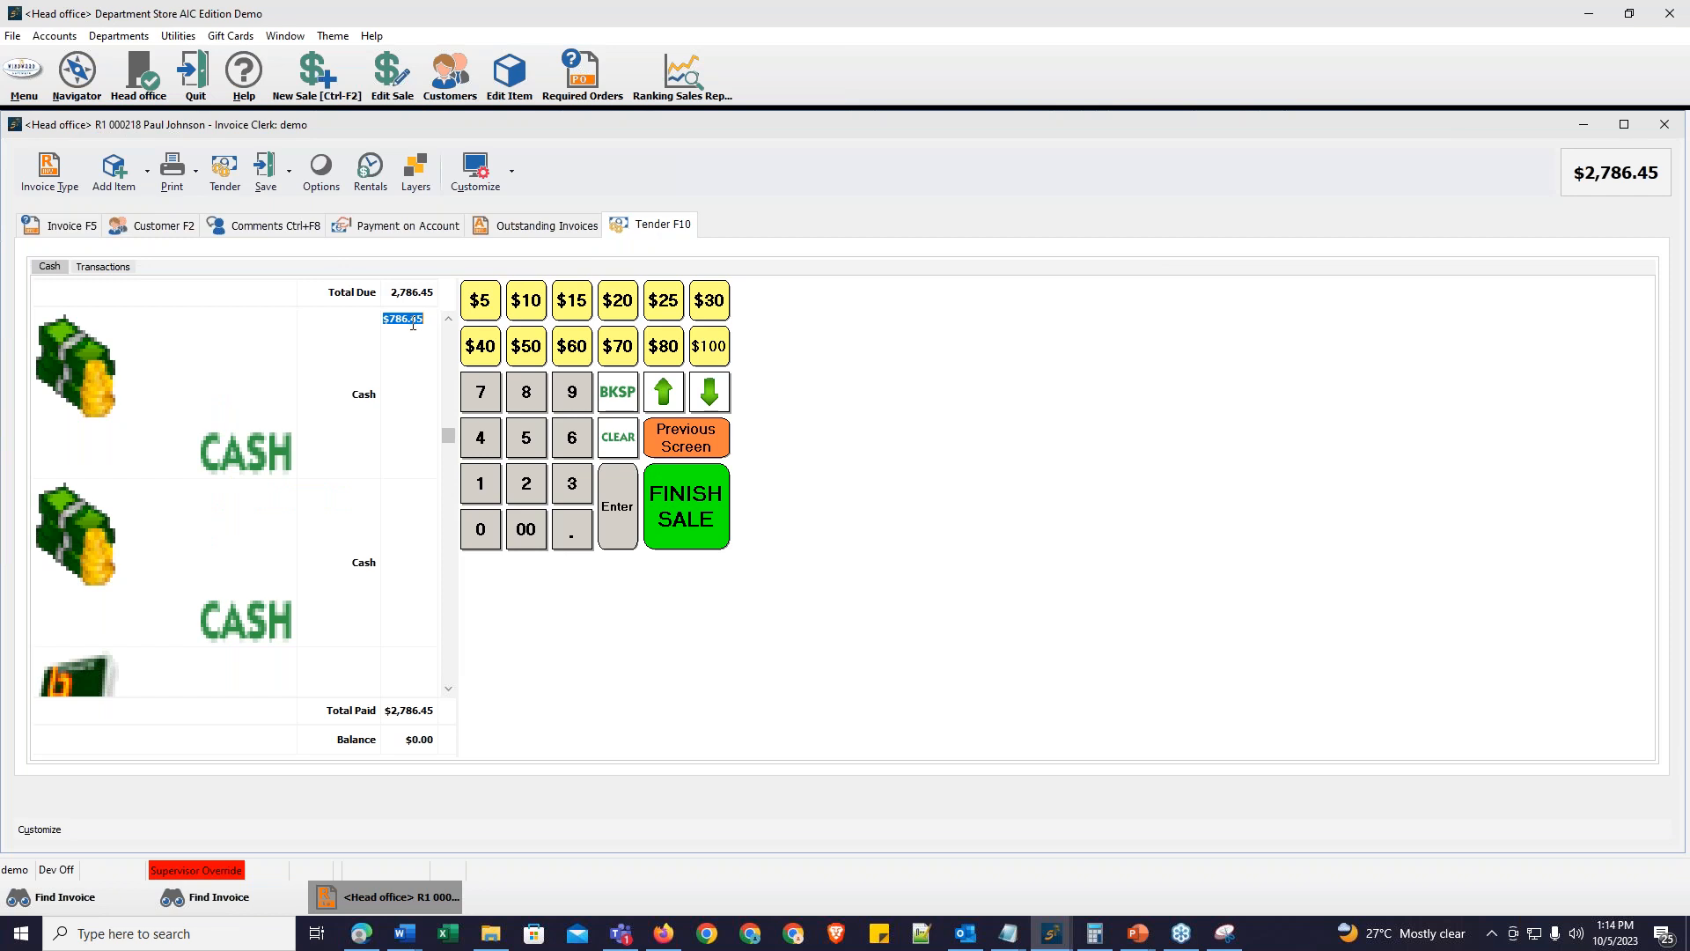
key("BackSpace")
left_click(290, 178)
left_click(307, 225)
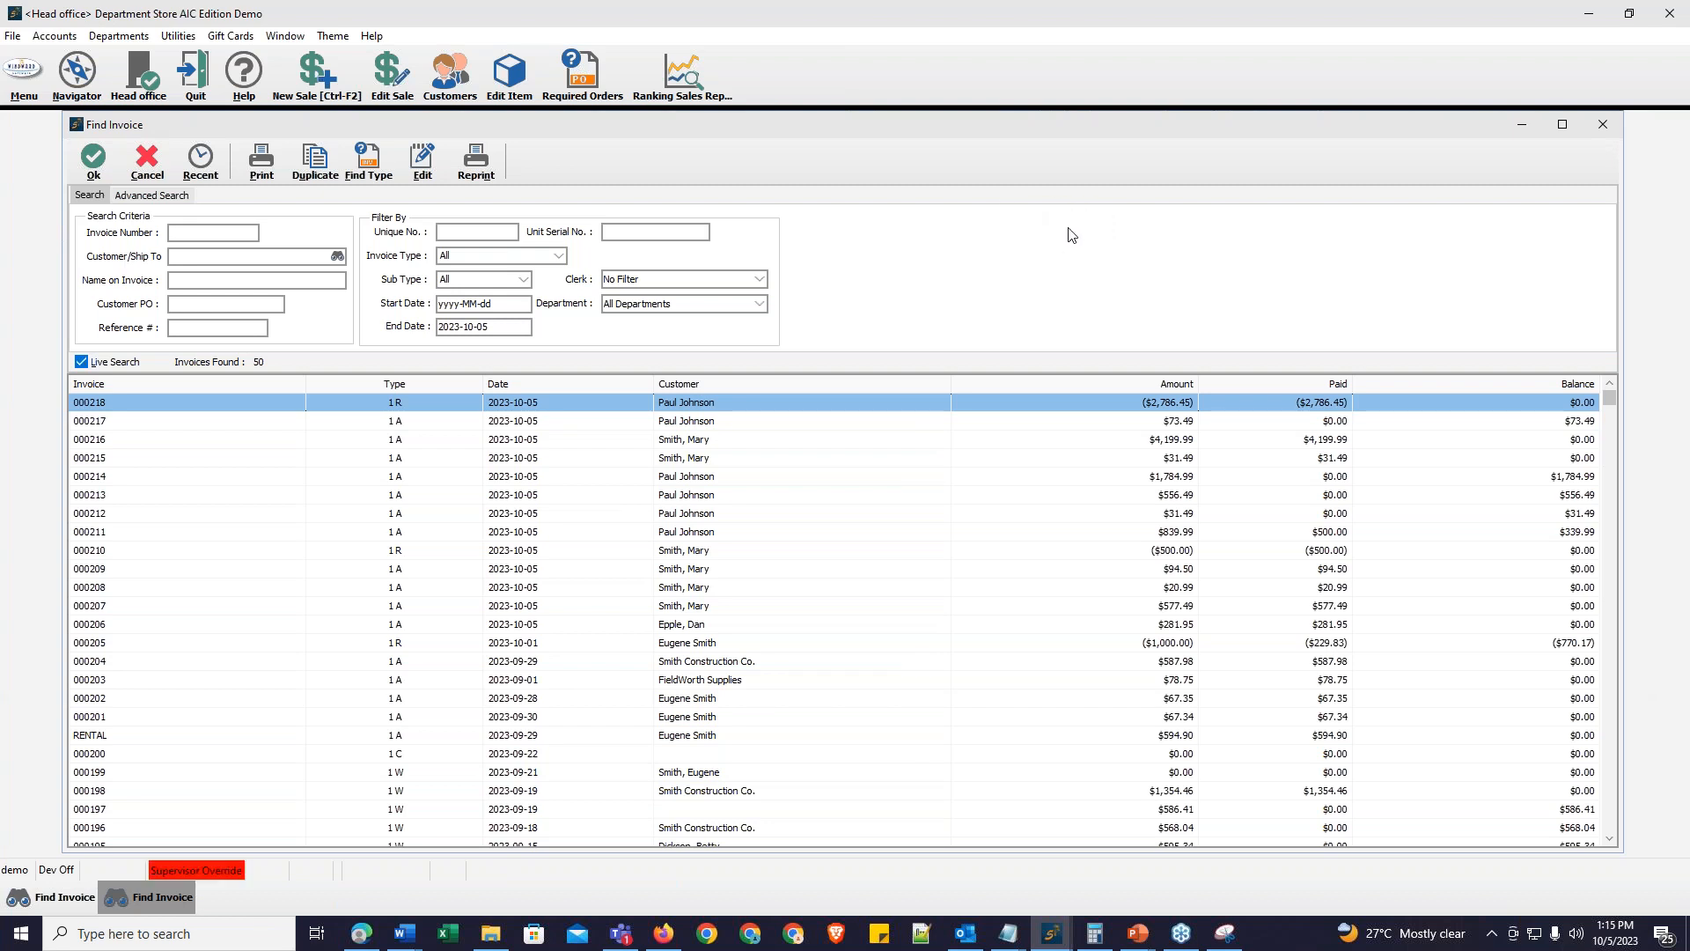
left_click(9, 69)
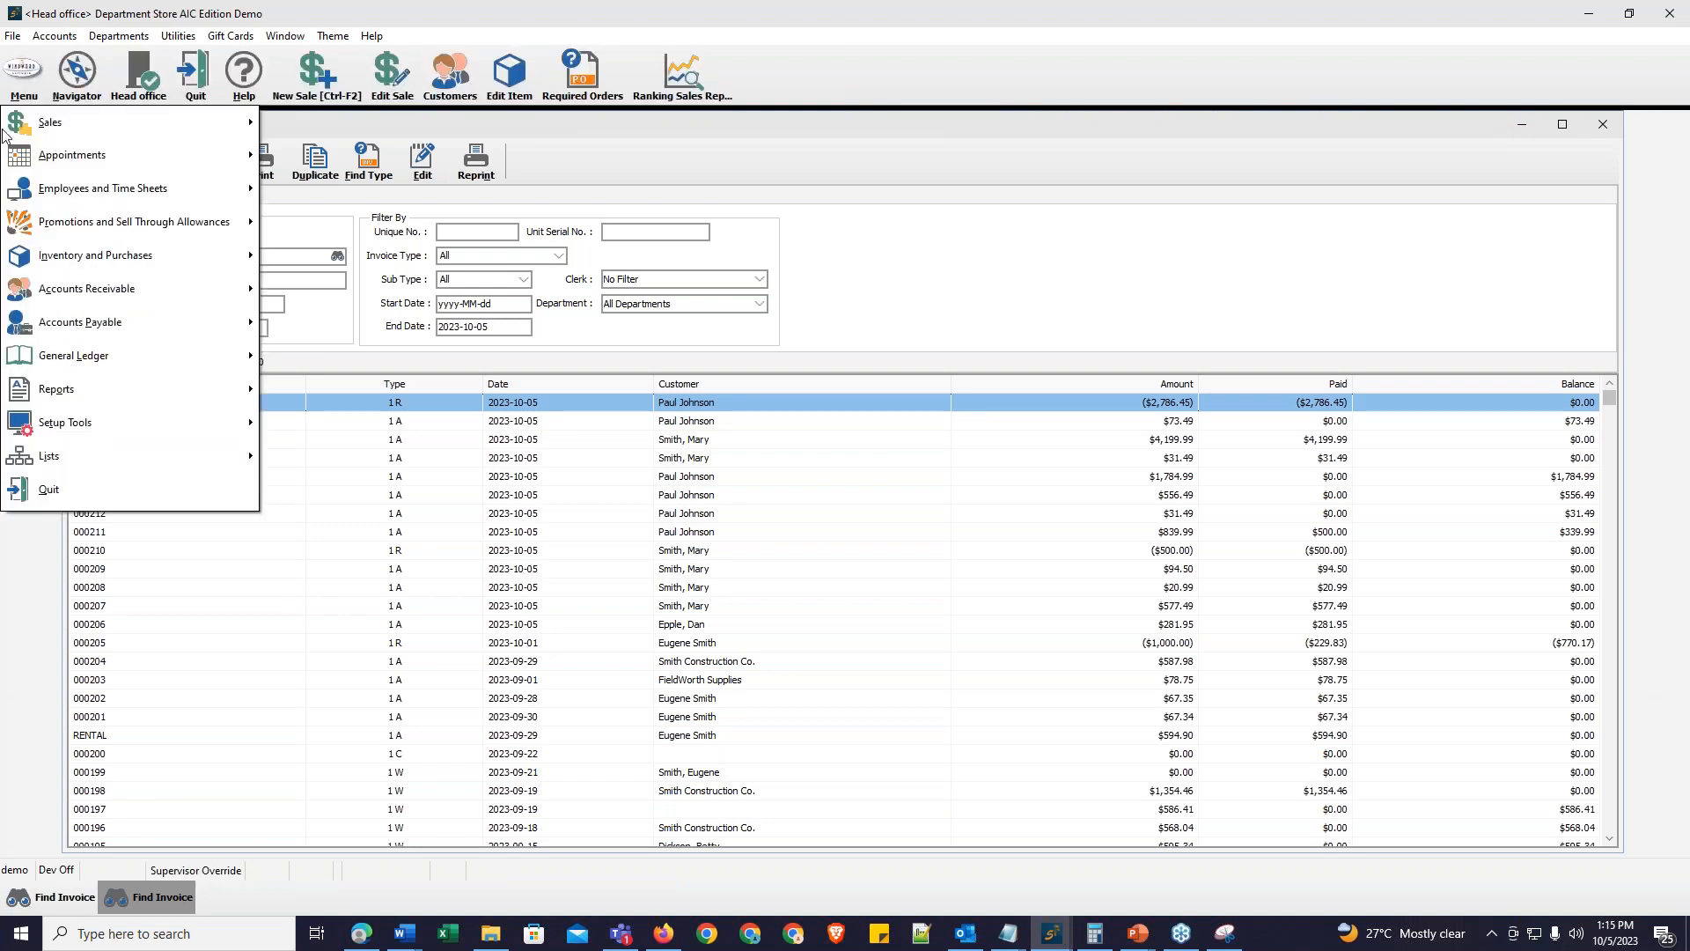
mouse_move(63, 264)
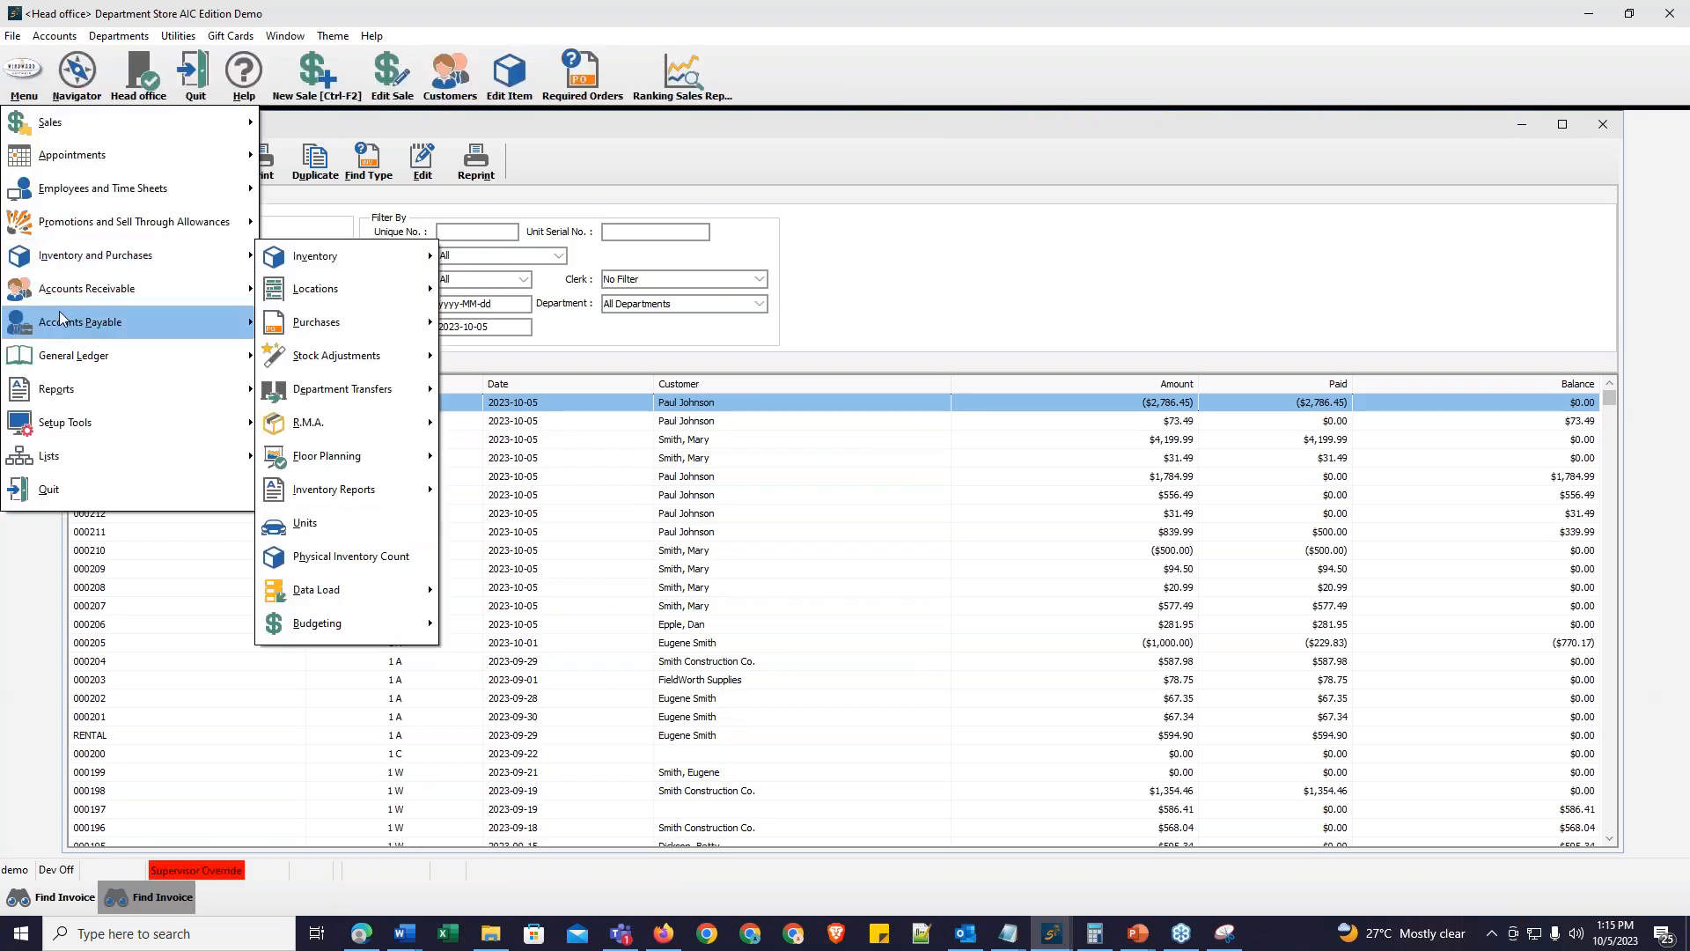
mouse_move(63, 293)
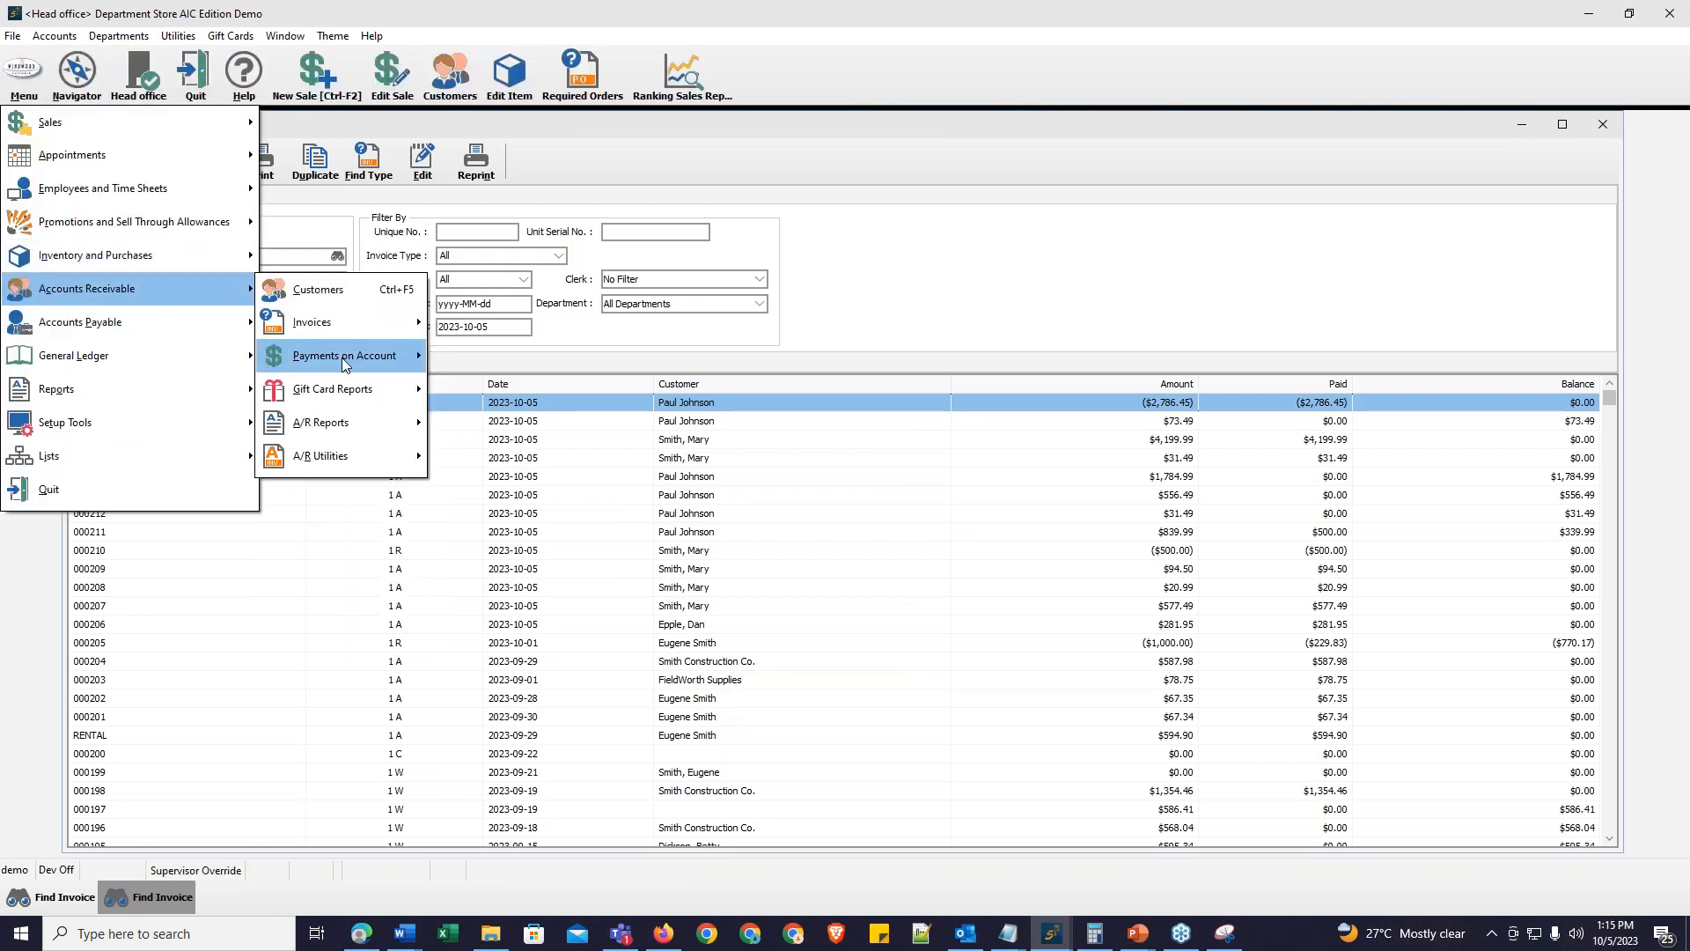
mouse_move(343, 360)
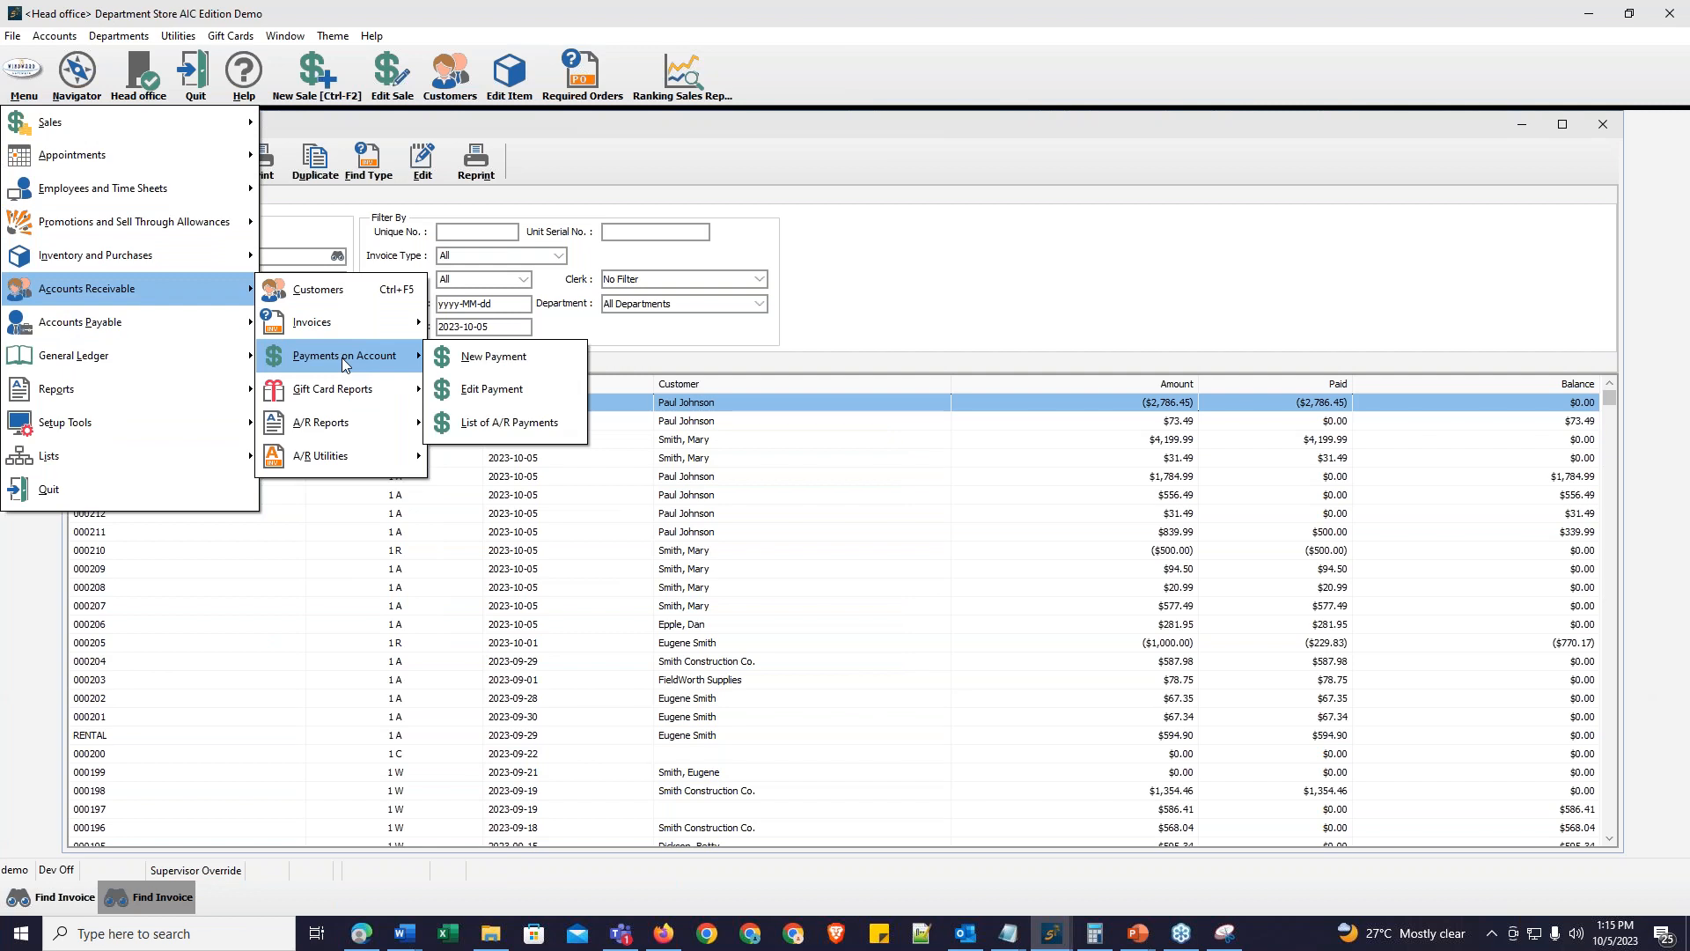
left_click(531, 367)
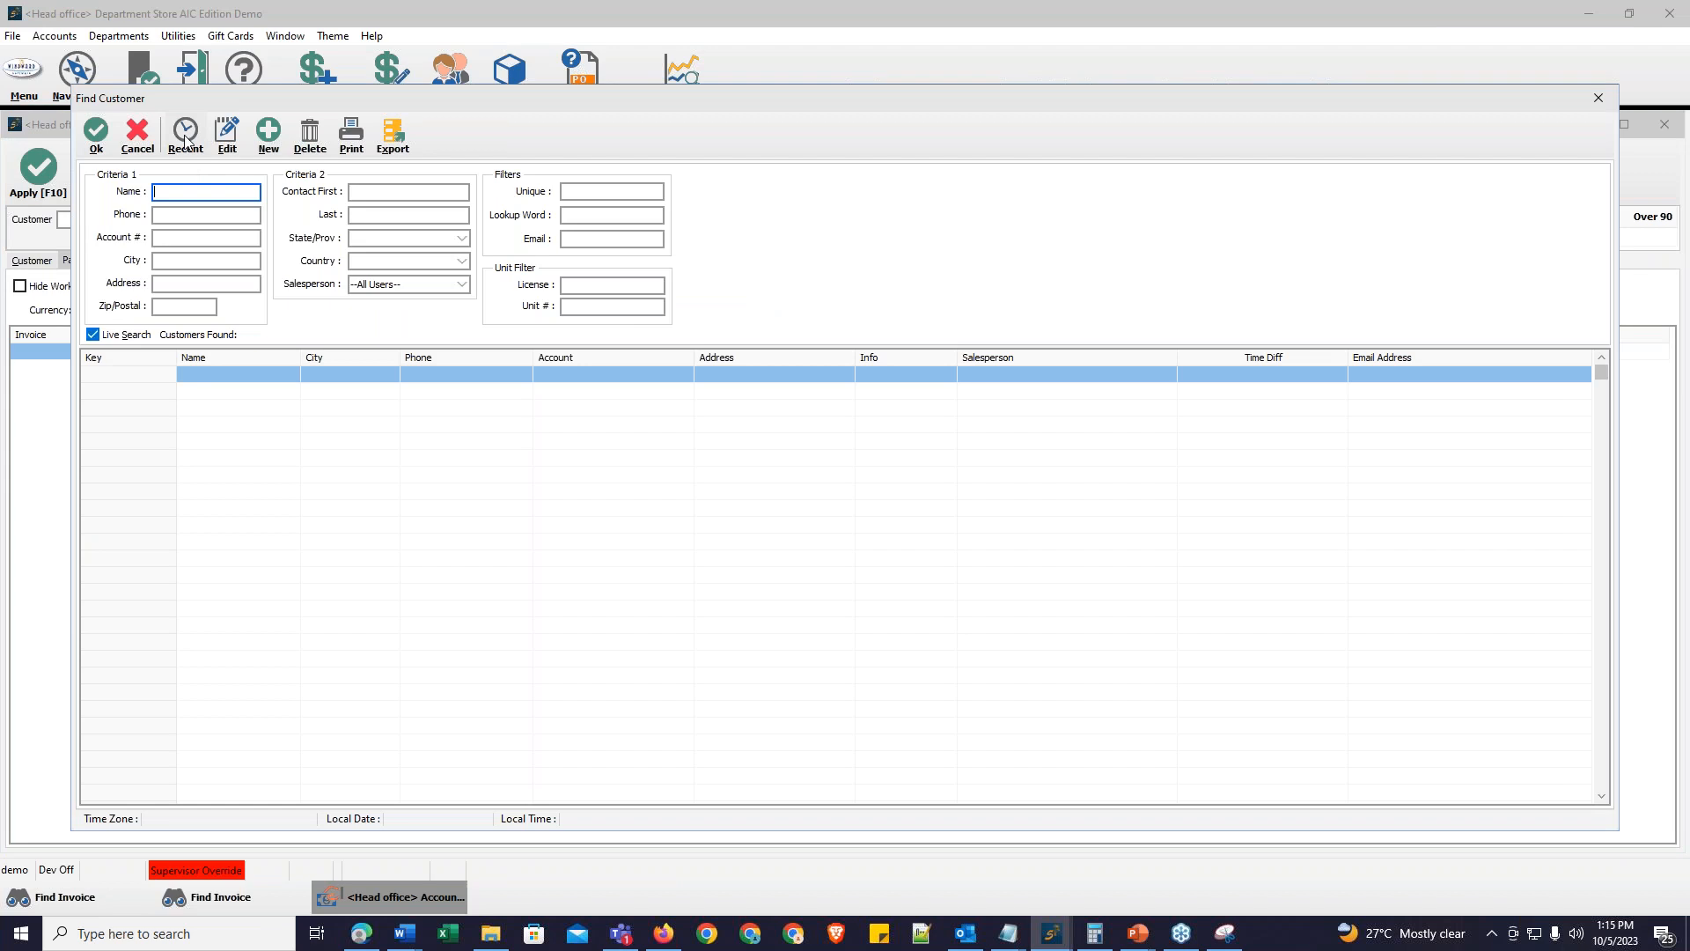
left_click(185, 135)
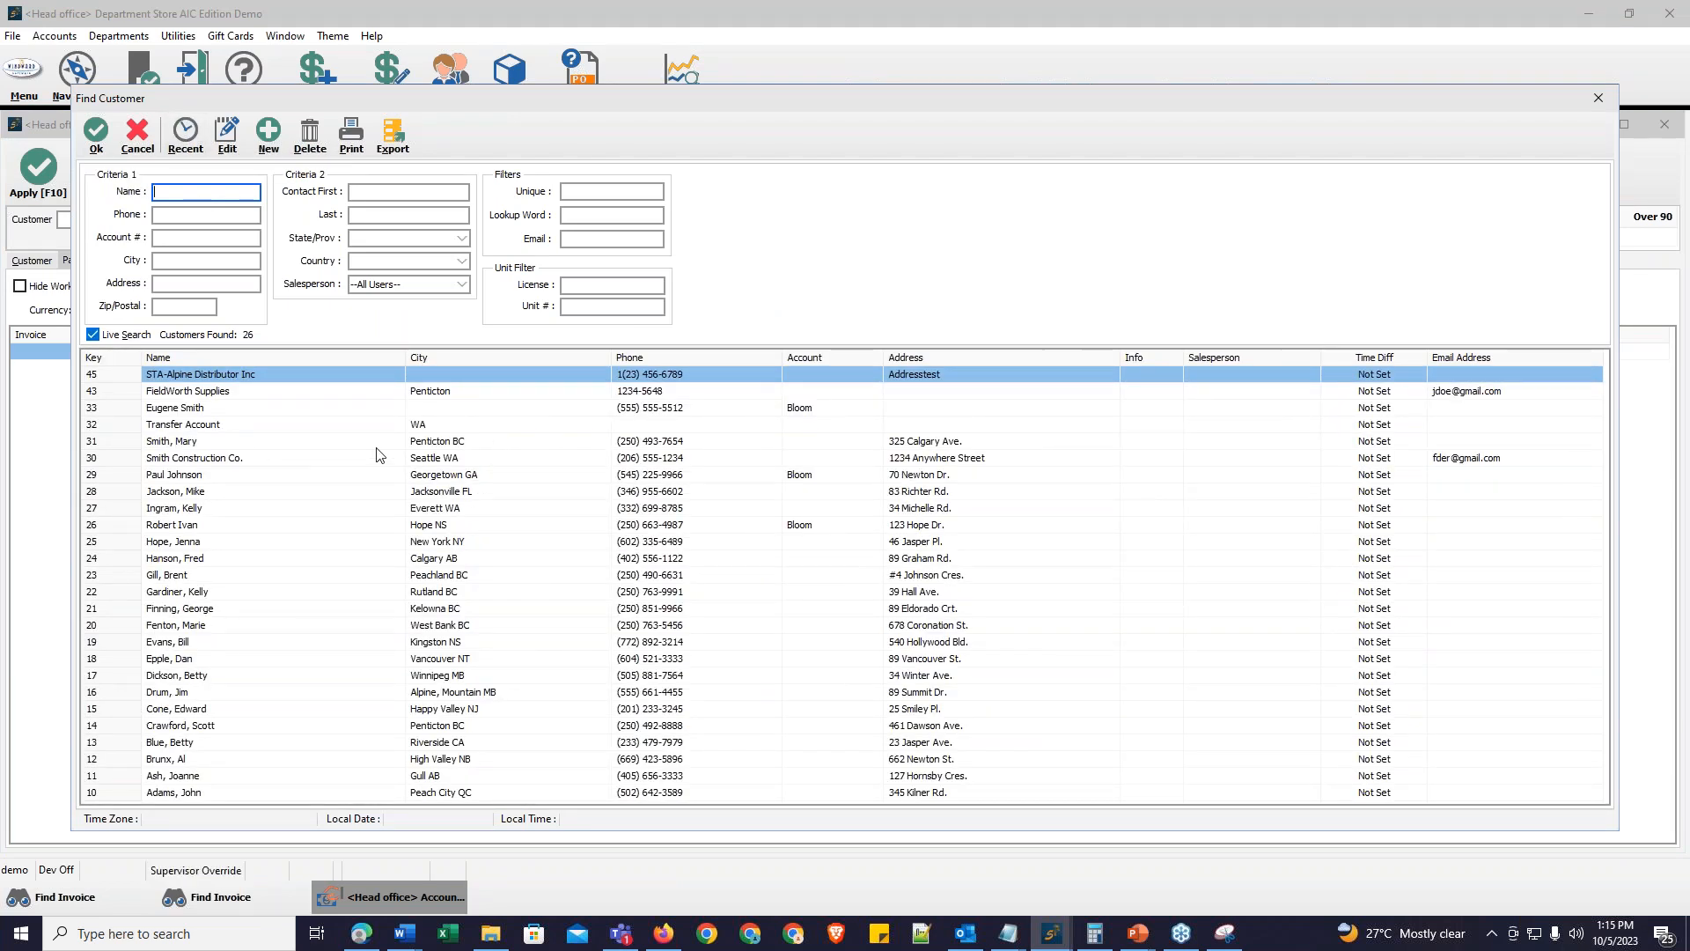
left_click(443, 445)
double_click(443, 445)
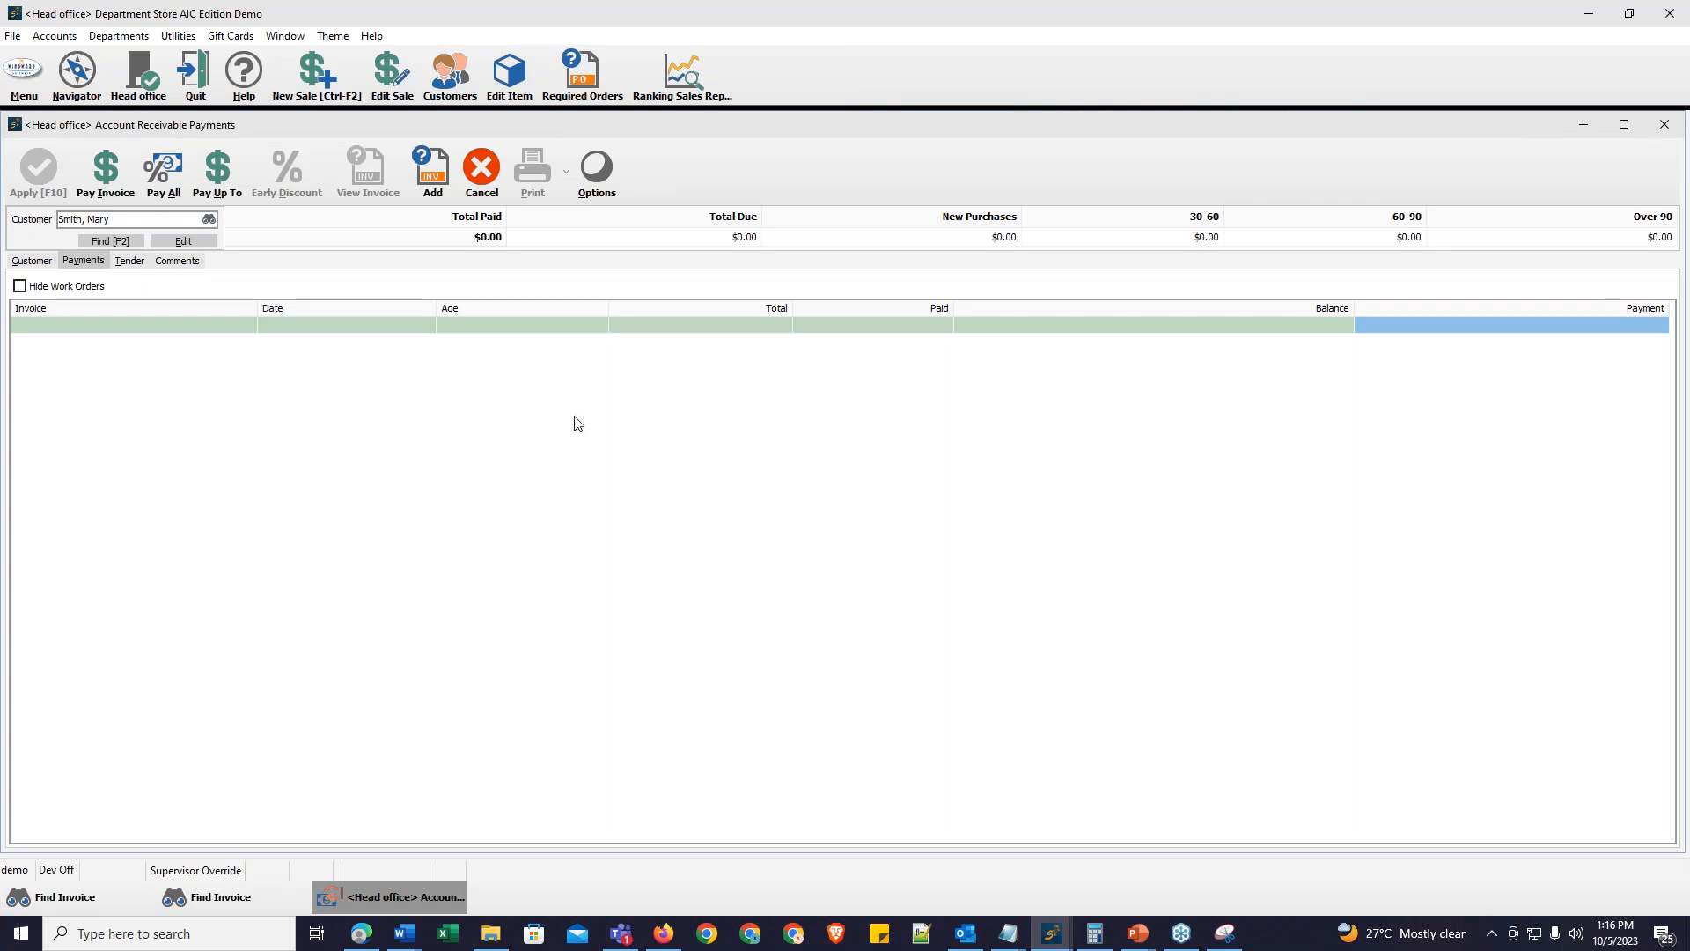
left_click(482, 169)
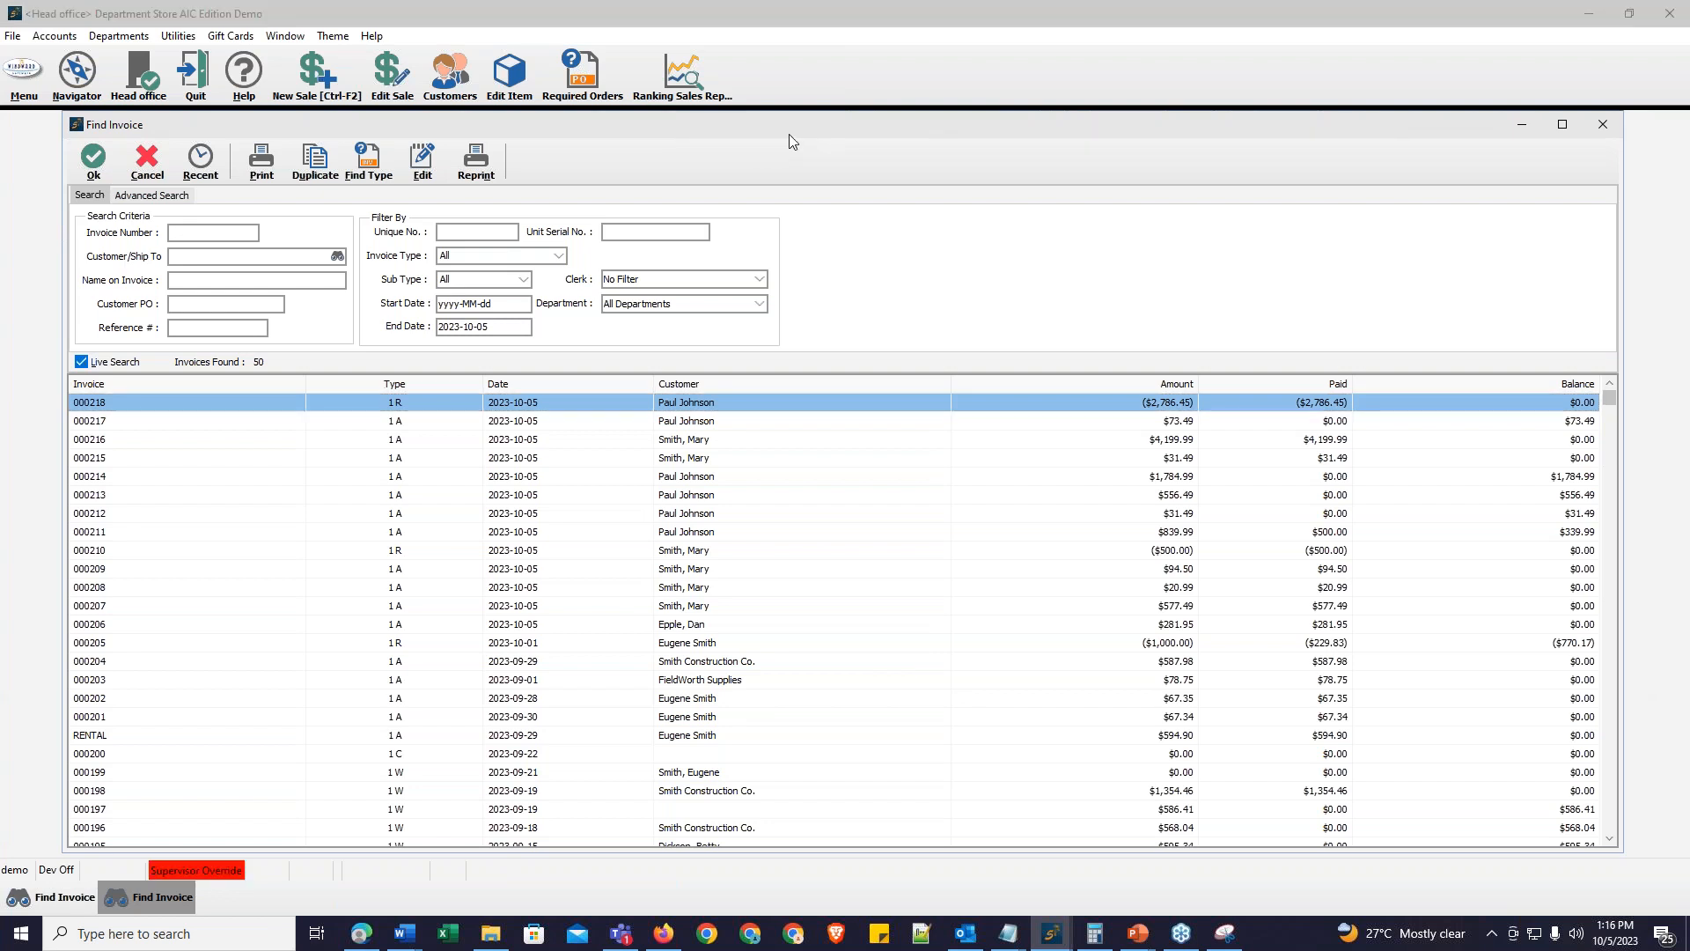
Step: Switch to PowerPoint, resume the slide show and advance to the Webinar Archives slide
key("alt+Tab")
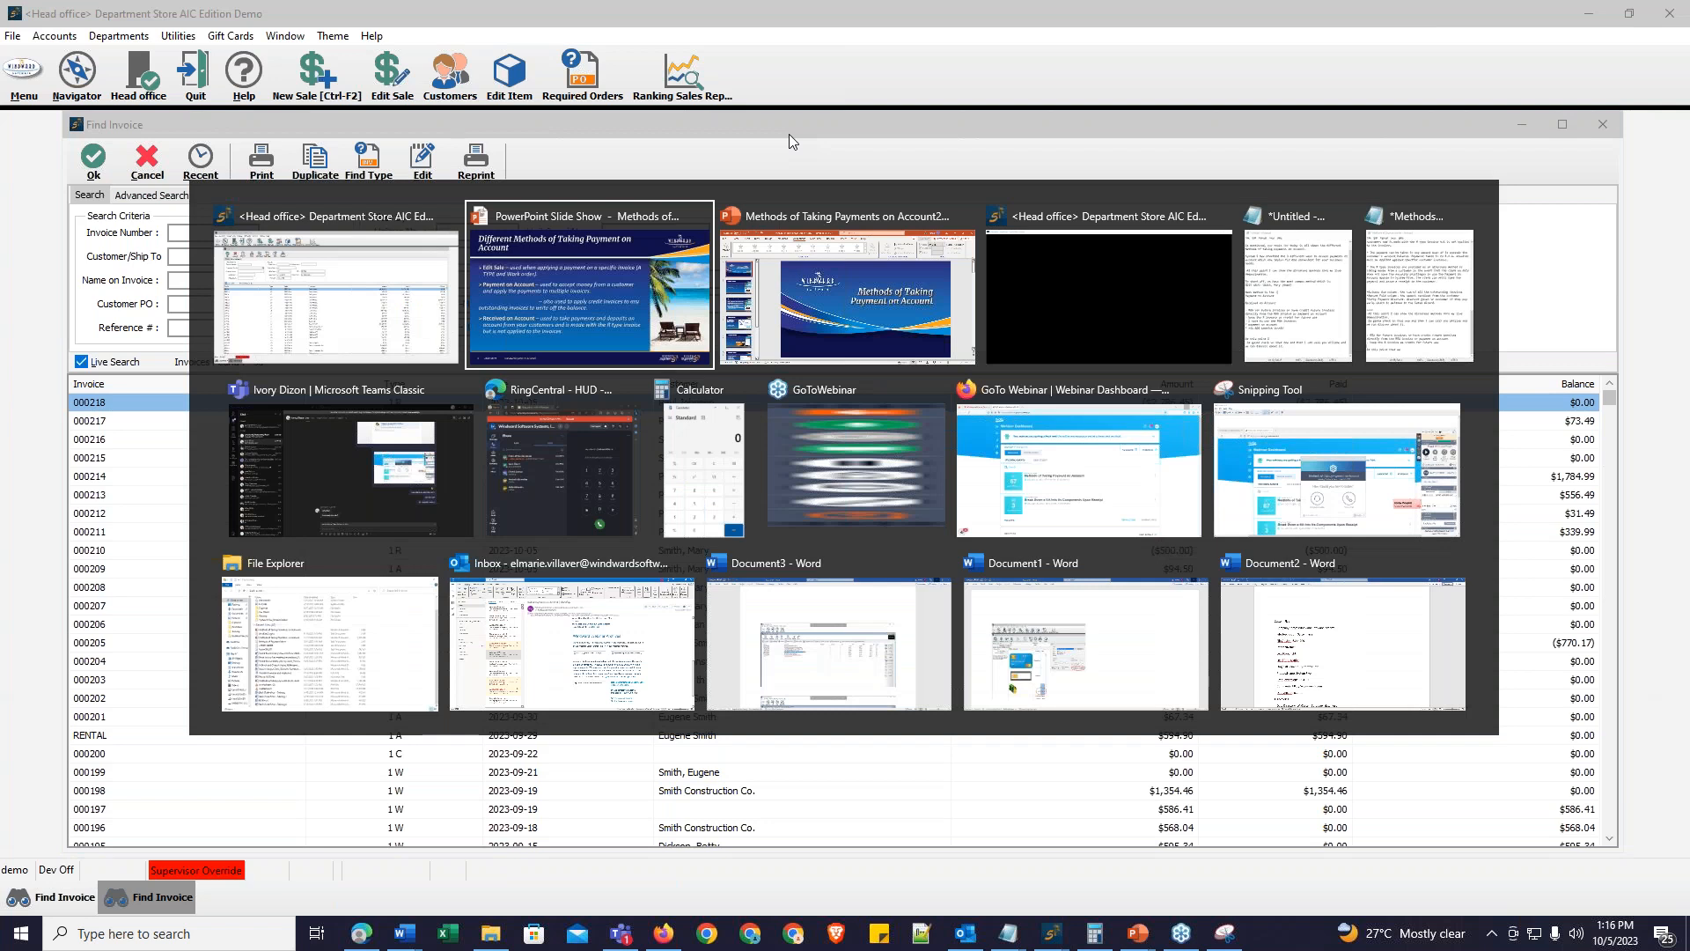
key("alt+Tab")
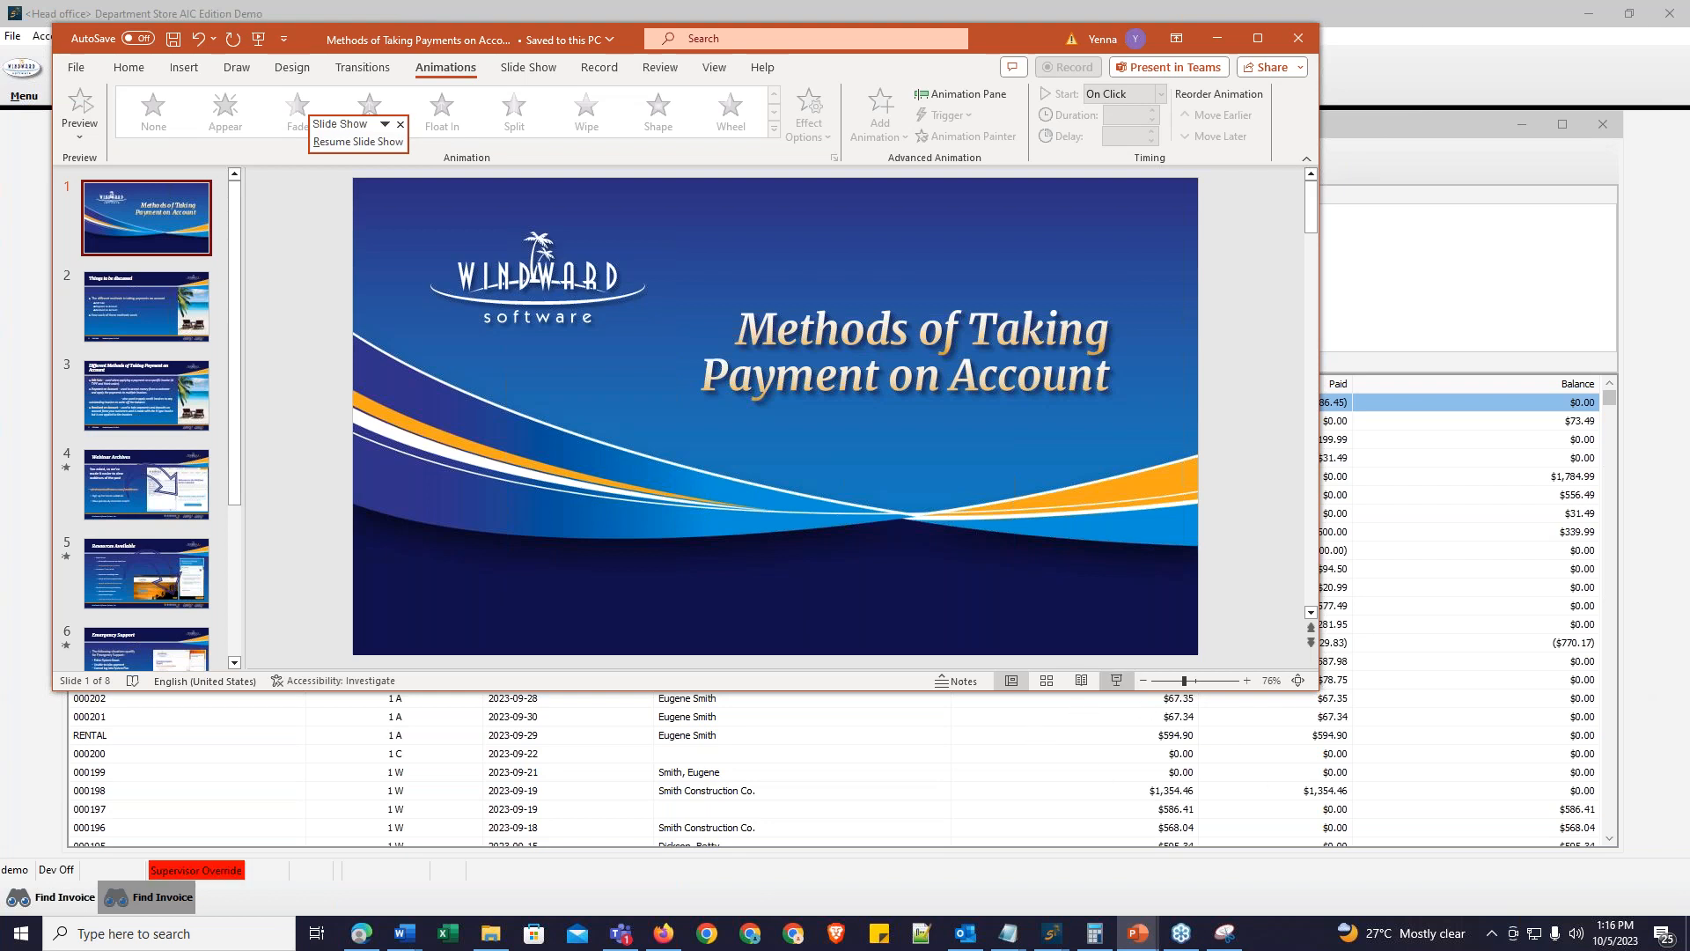
left_click(1116, 680)
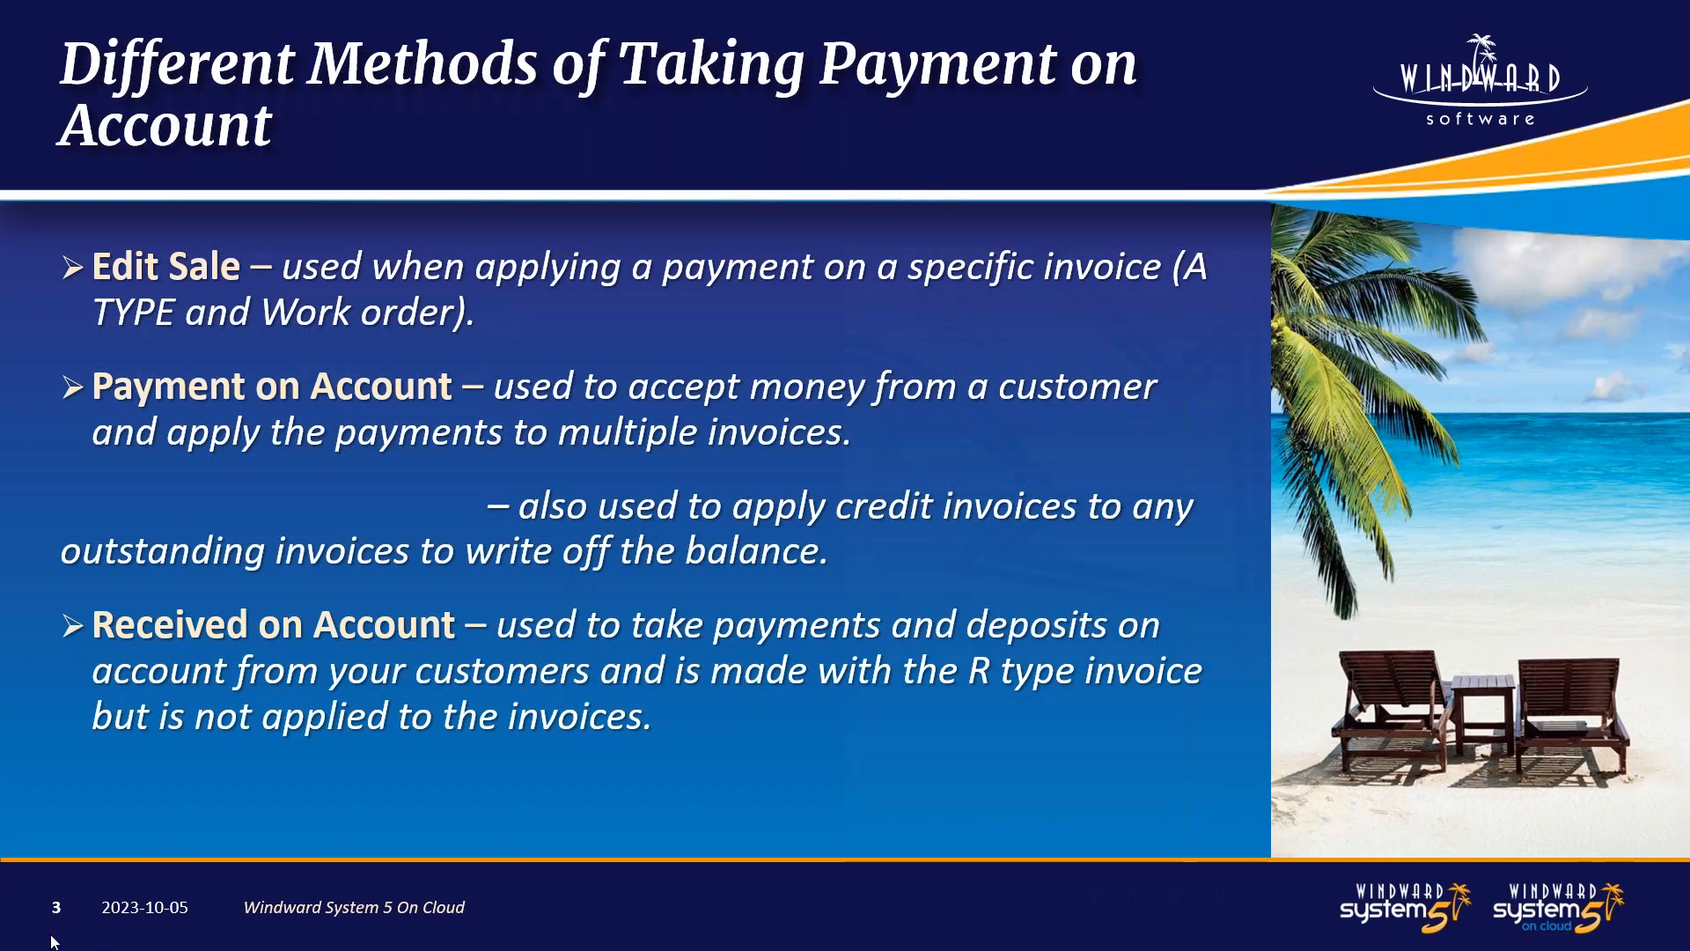
left_click(55, 933)
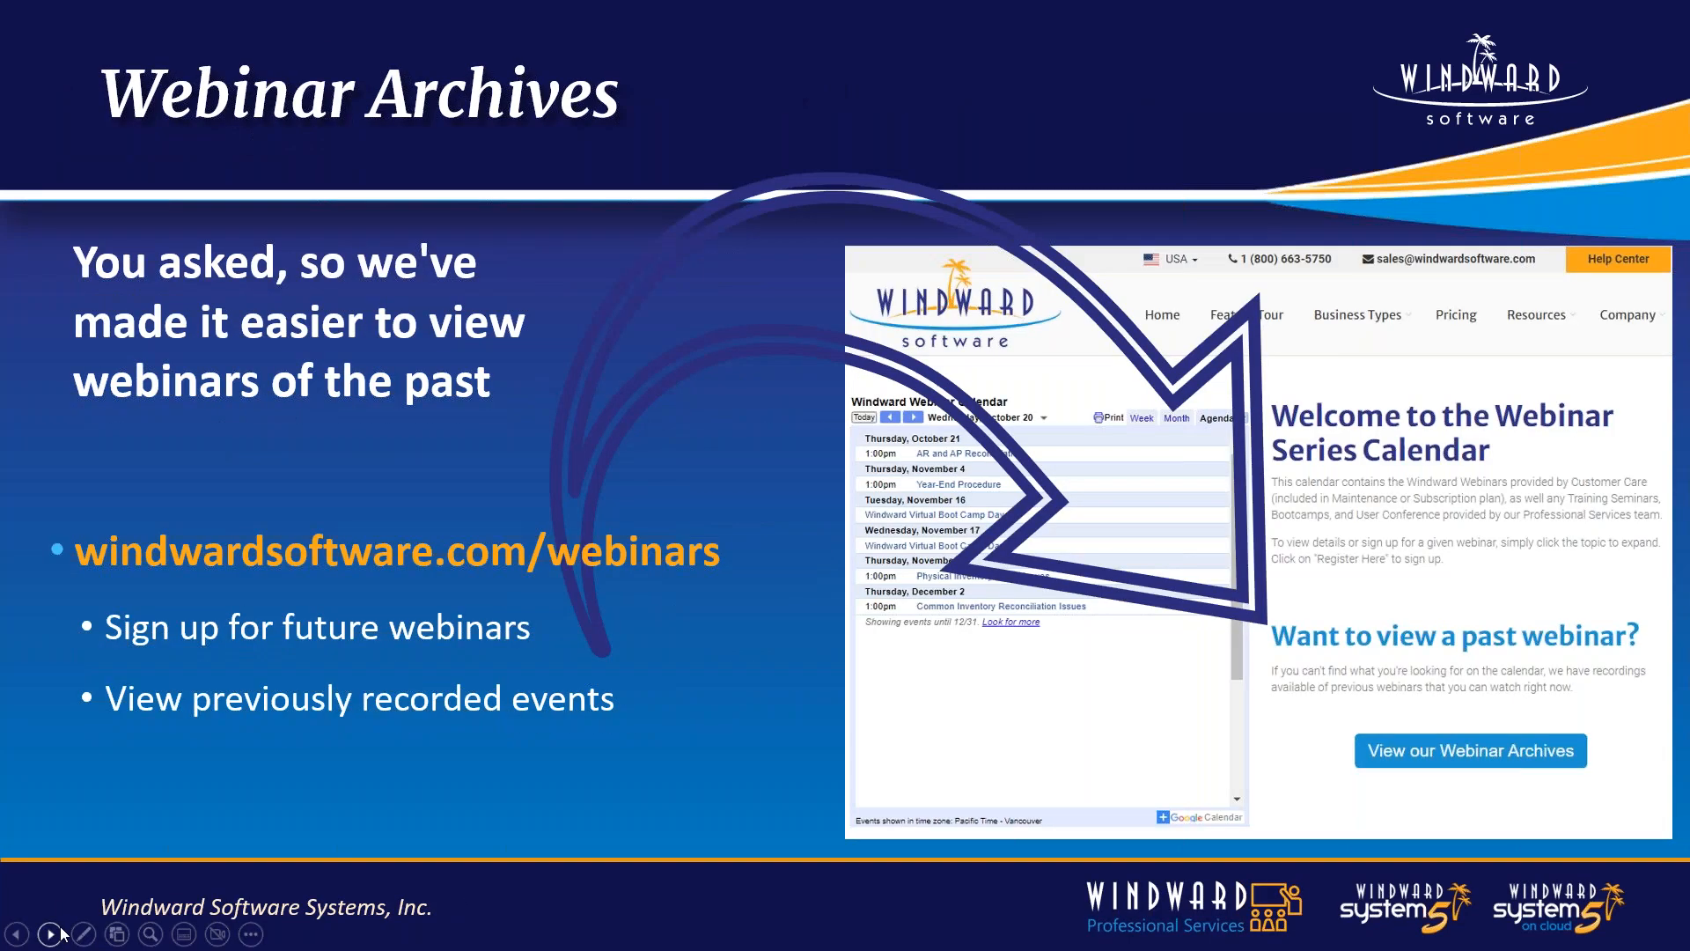
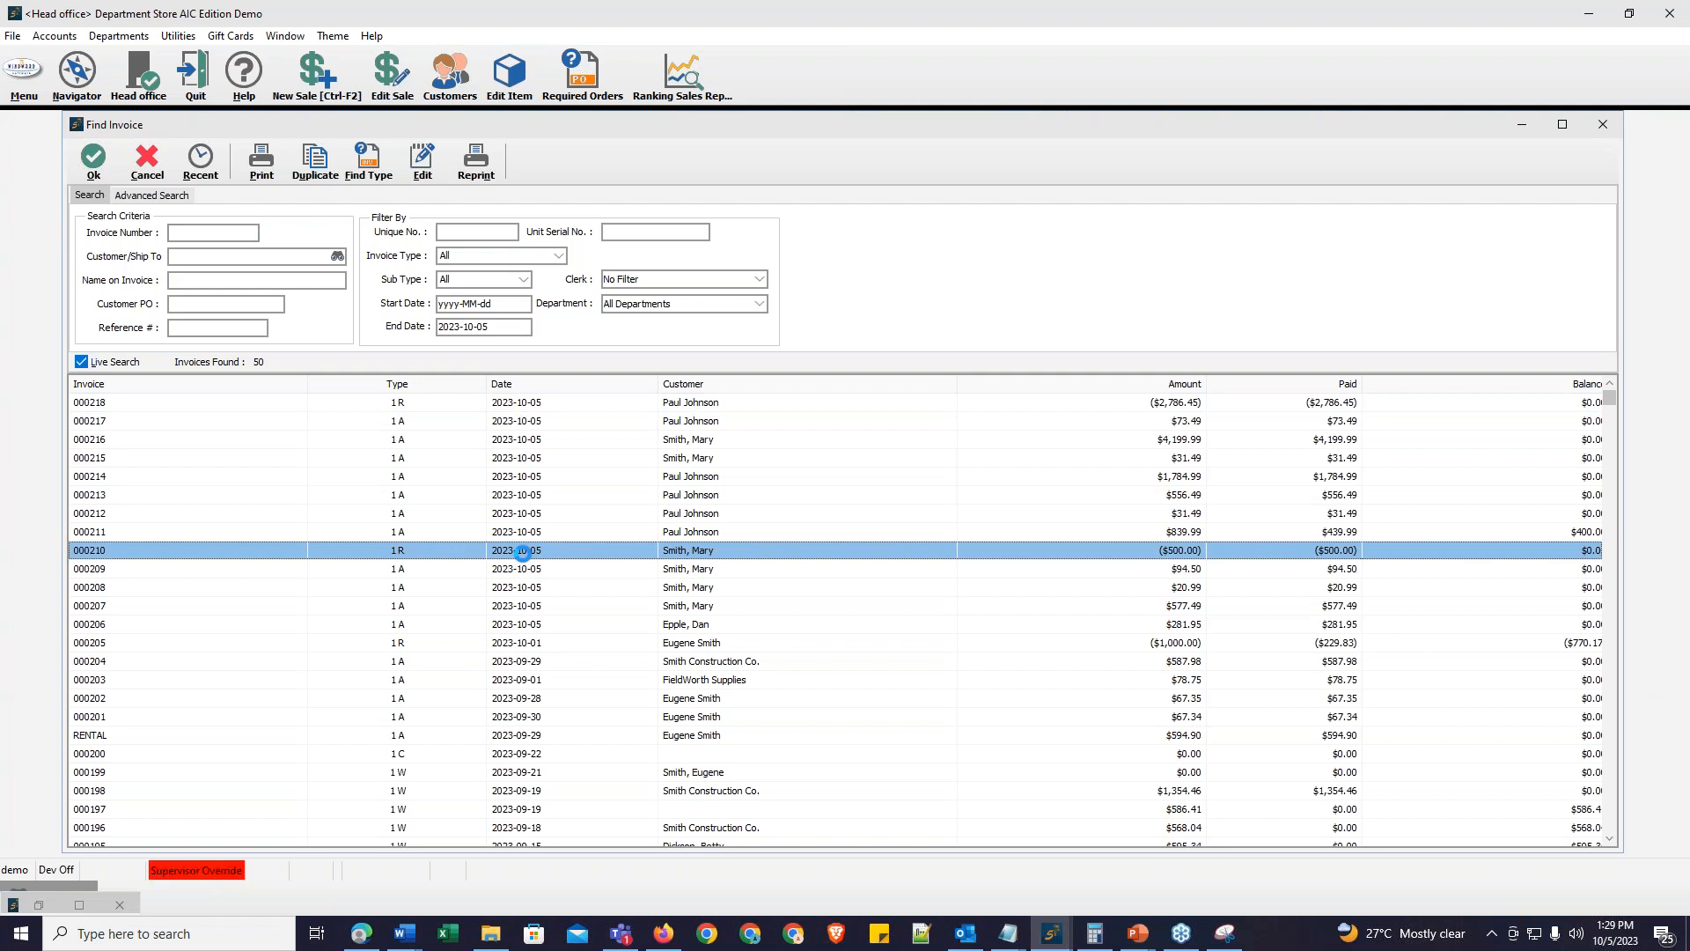
Step: Open the saved received-on-account invoice 000210 and review its payment details and outstanding invoices
left_click(825, 451)
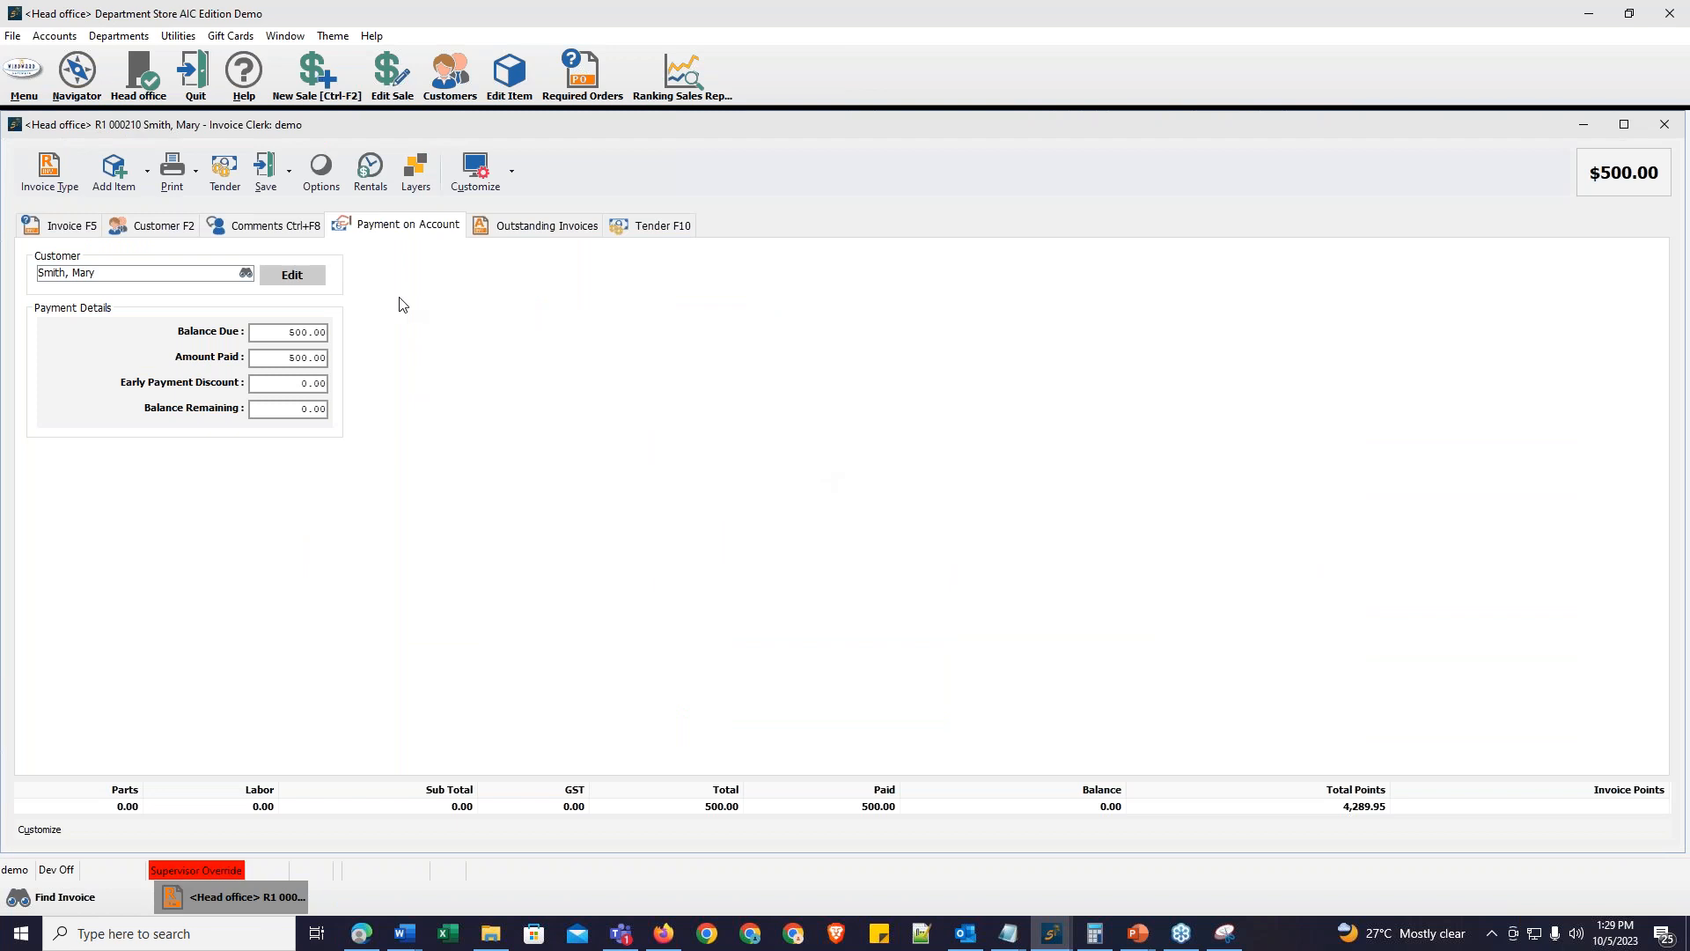
left_click(251, 336)
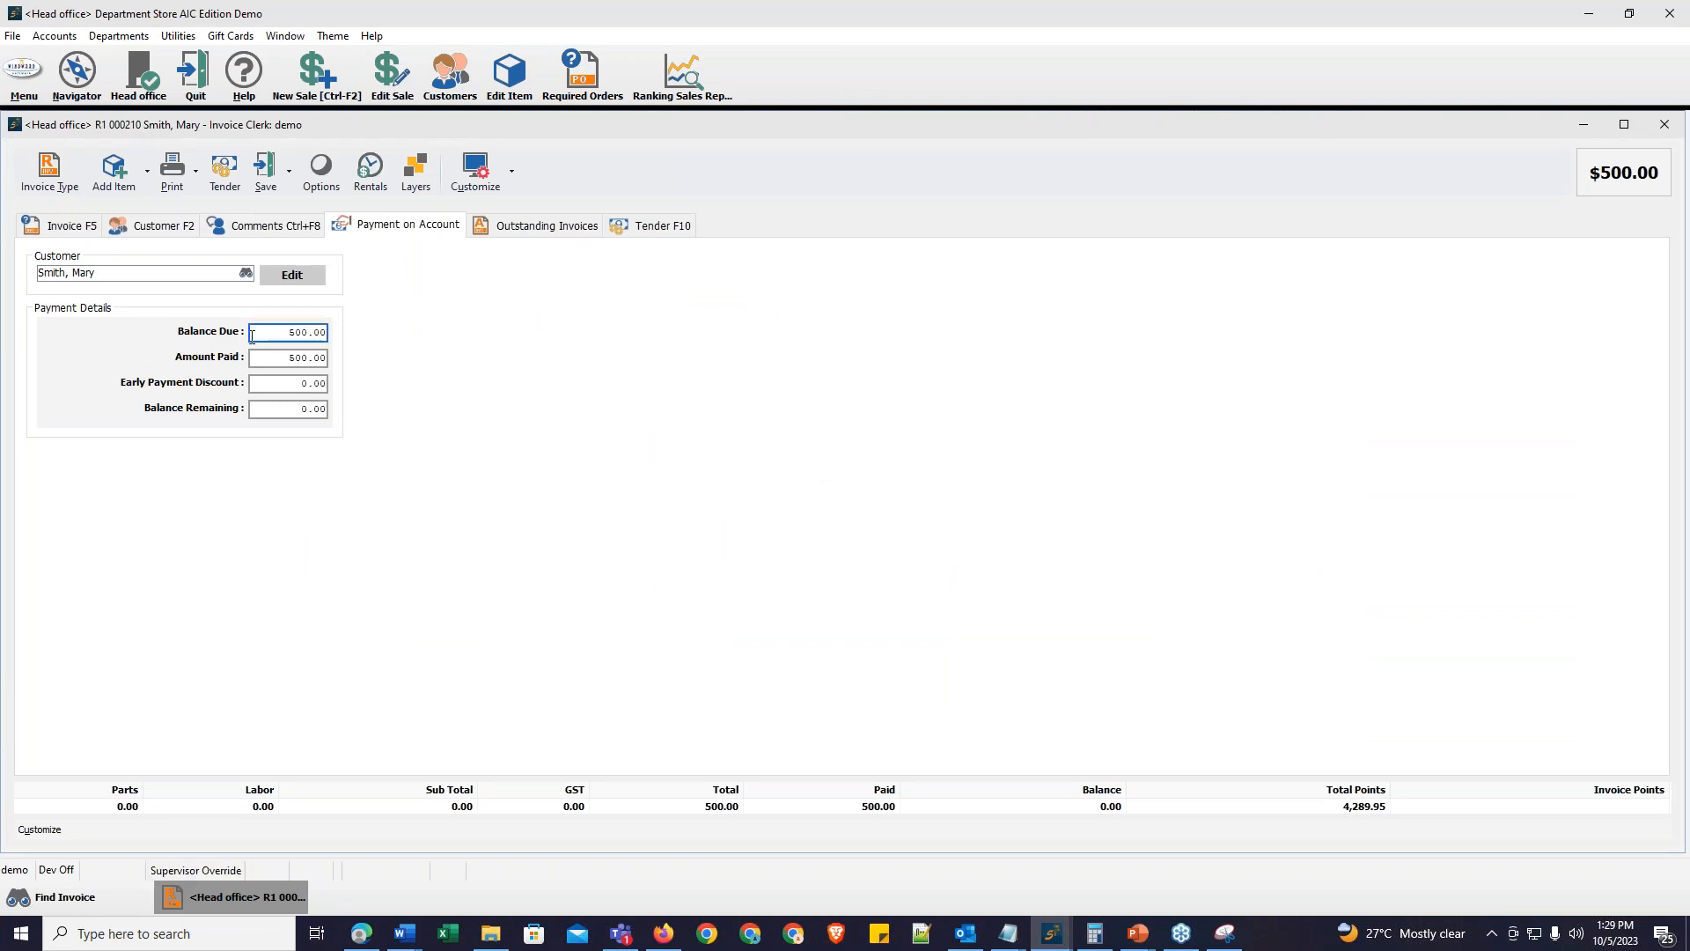
left_click(270, 361)
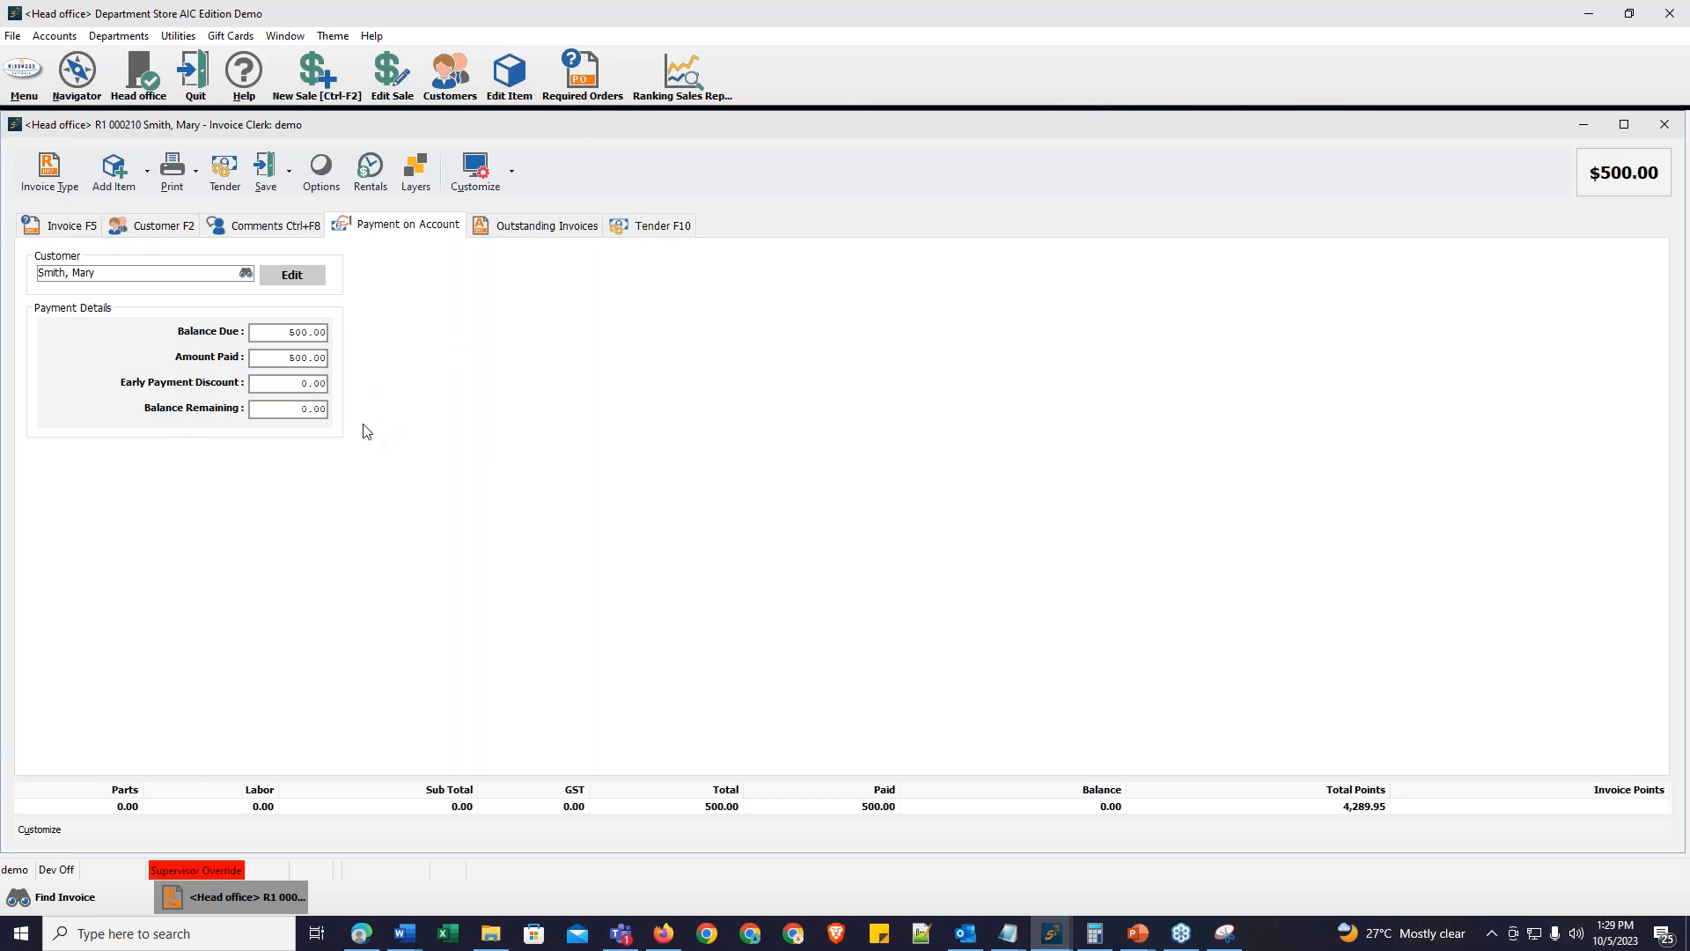
left_click(551, 232)
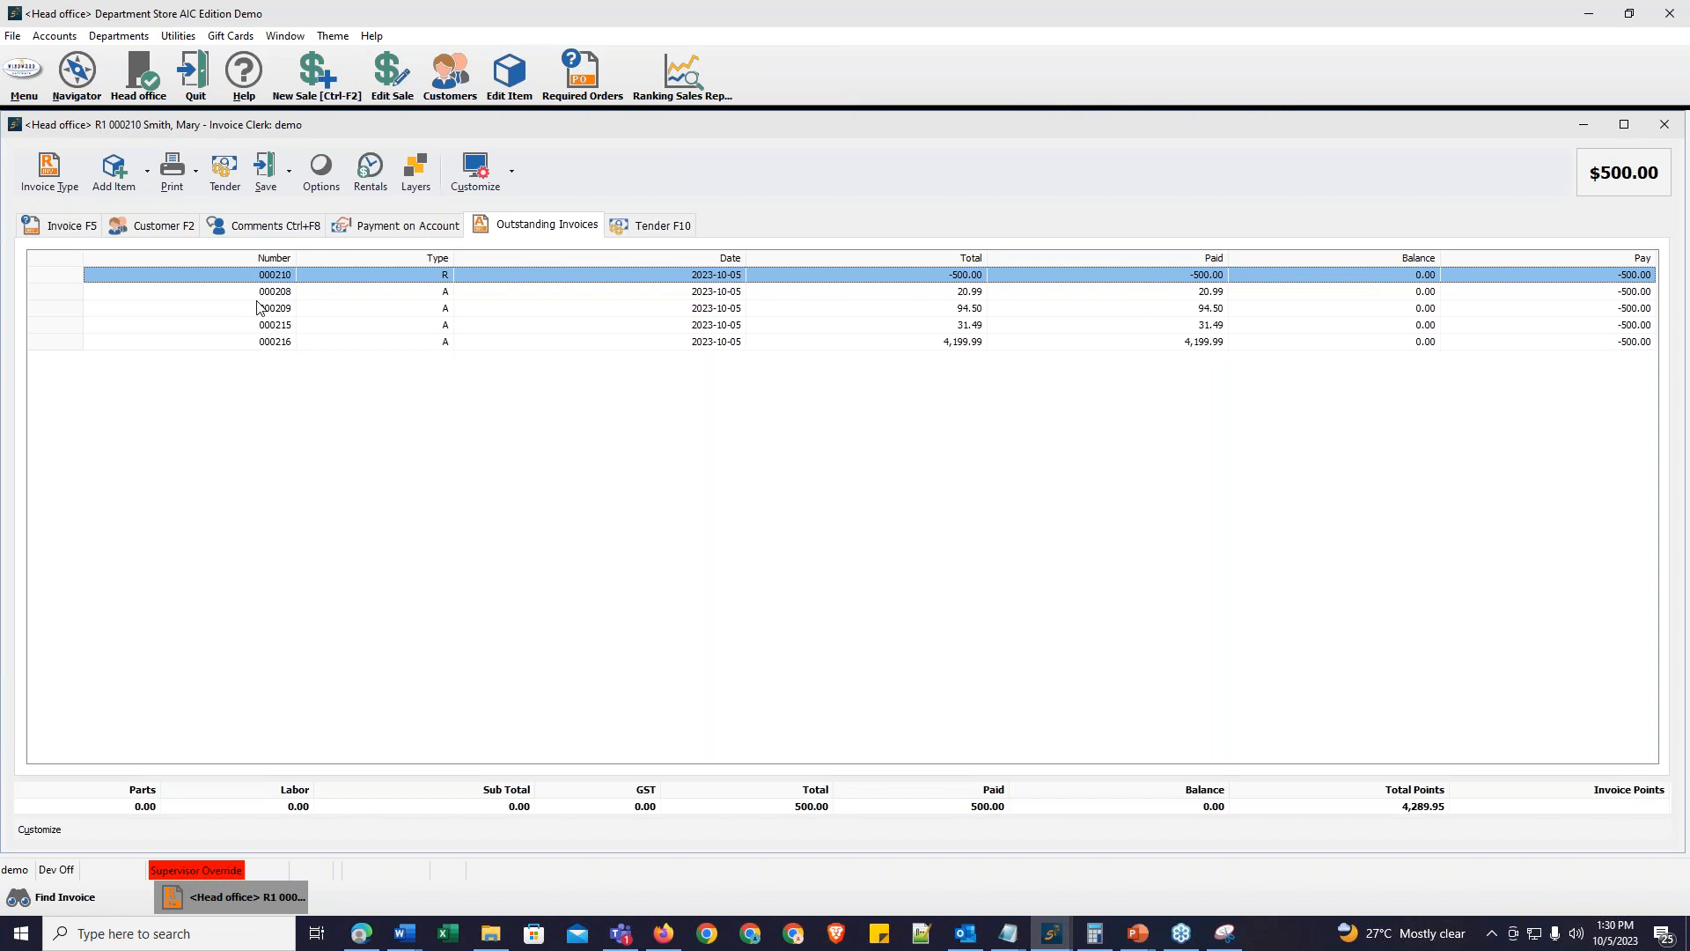
left_click(414, 227)
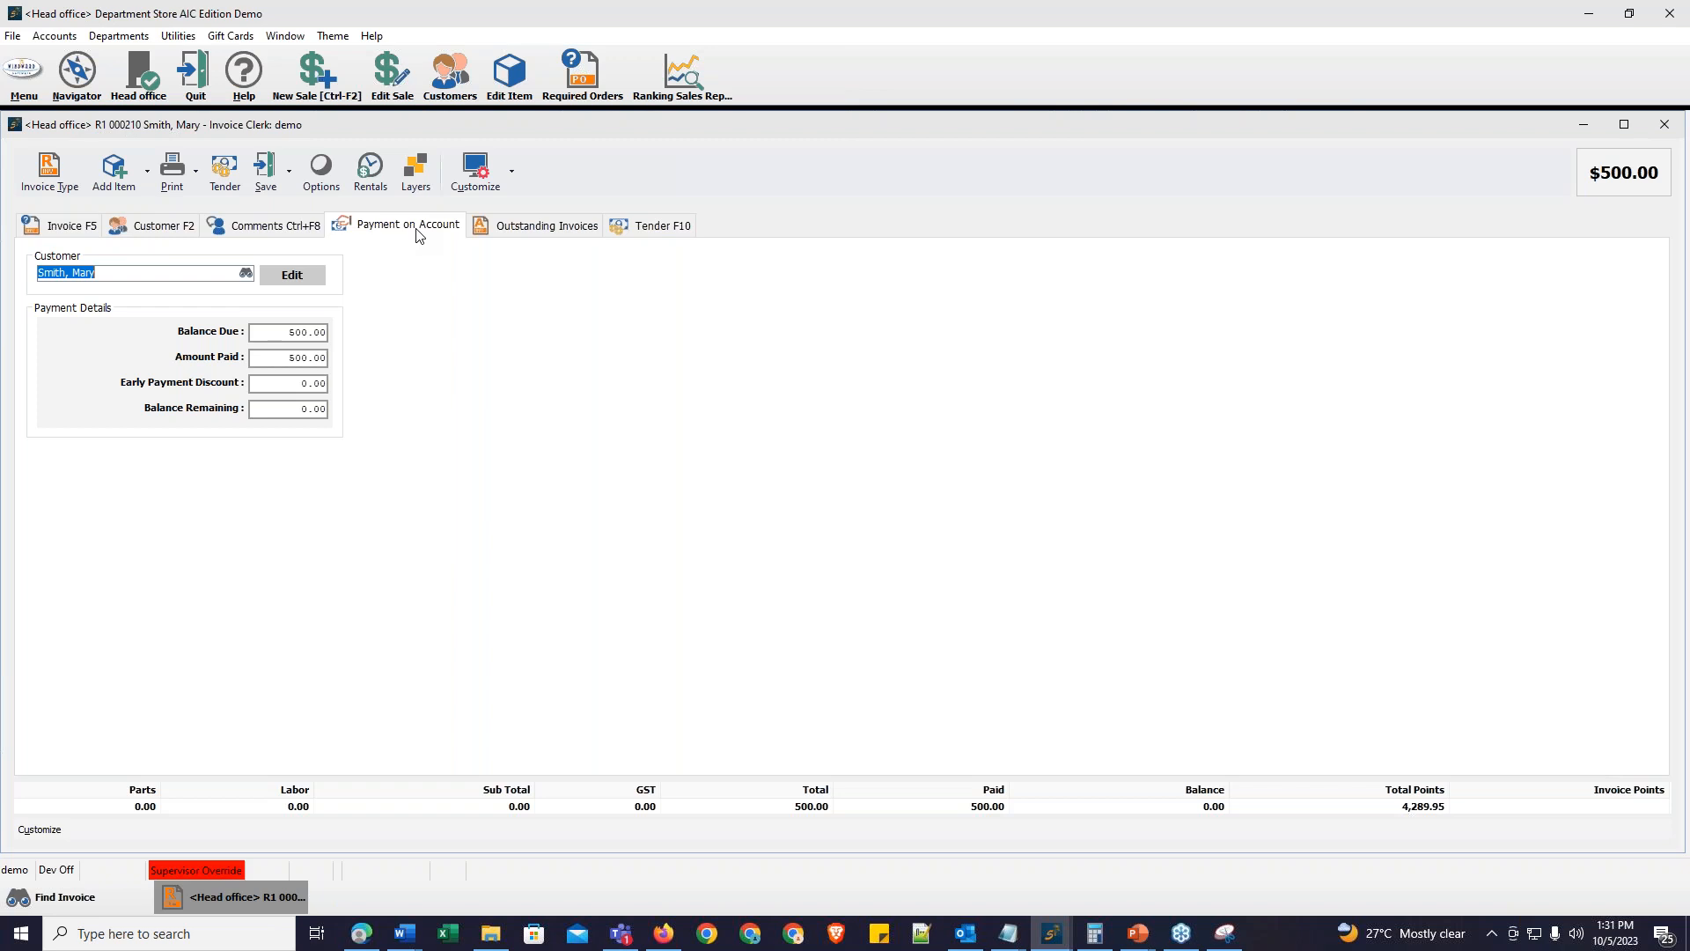
Step: Review the outstanding invoices once more and exit the invoice without printing
key("alt+Tab")
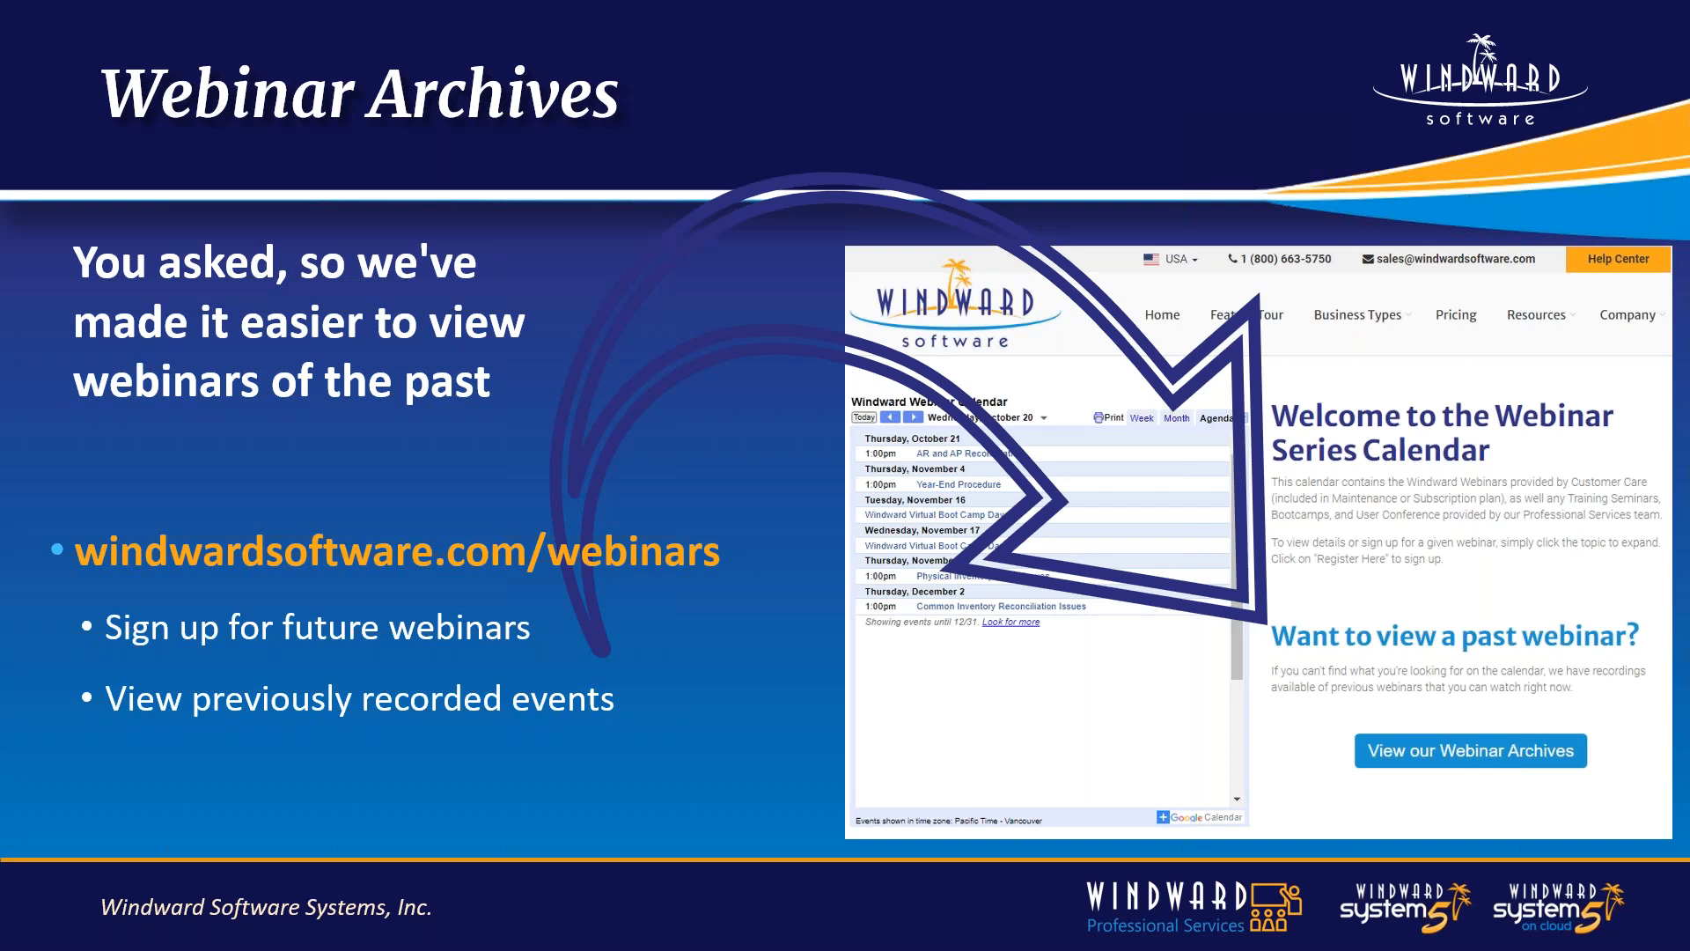
key("alt+Tab")
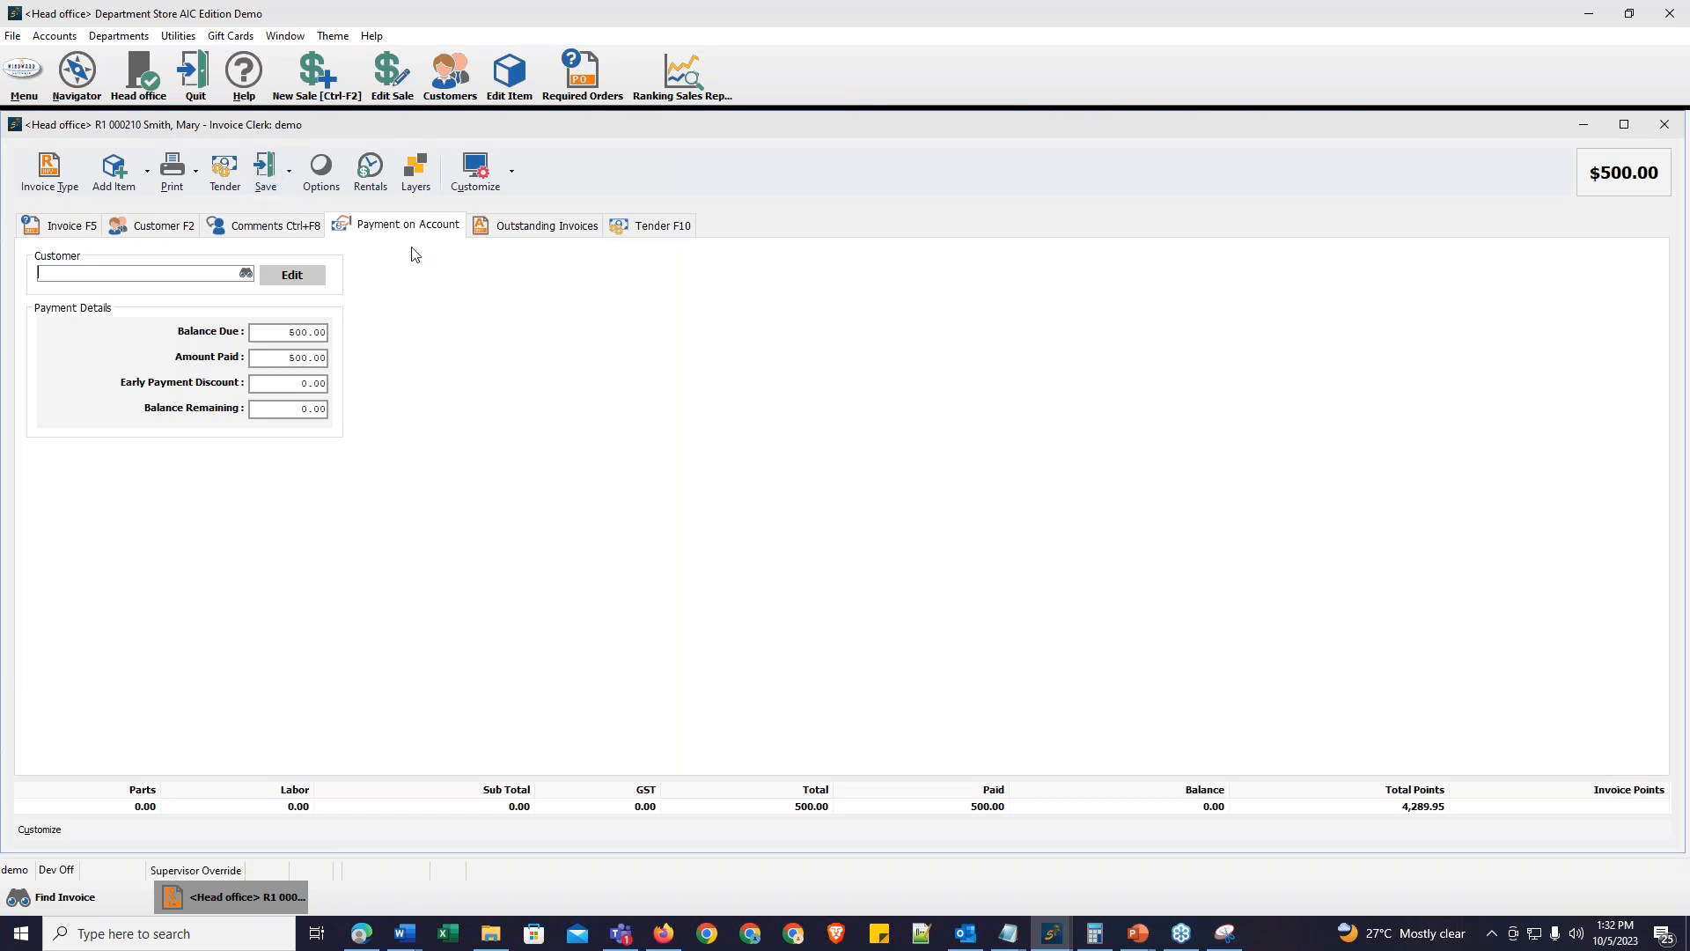
left_click(553, 235)
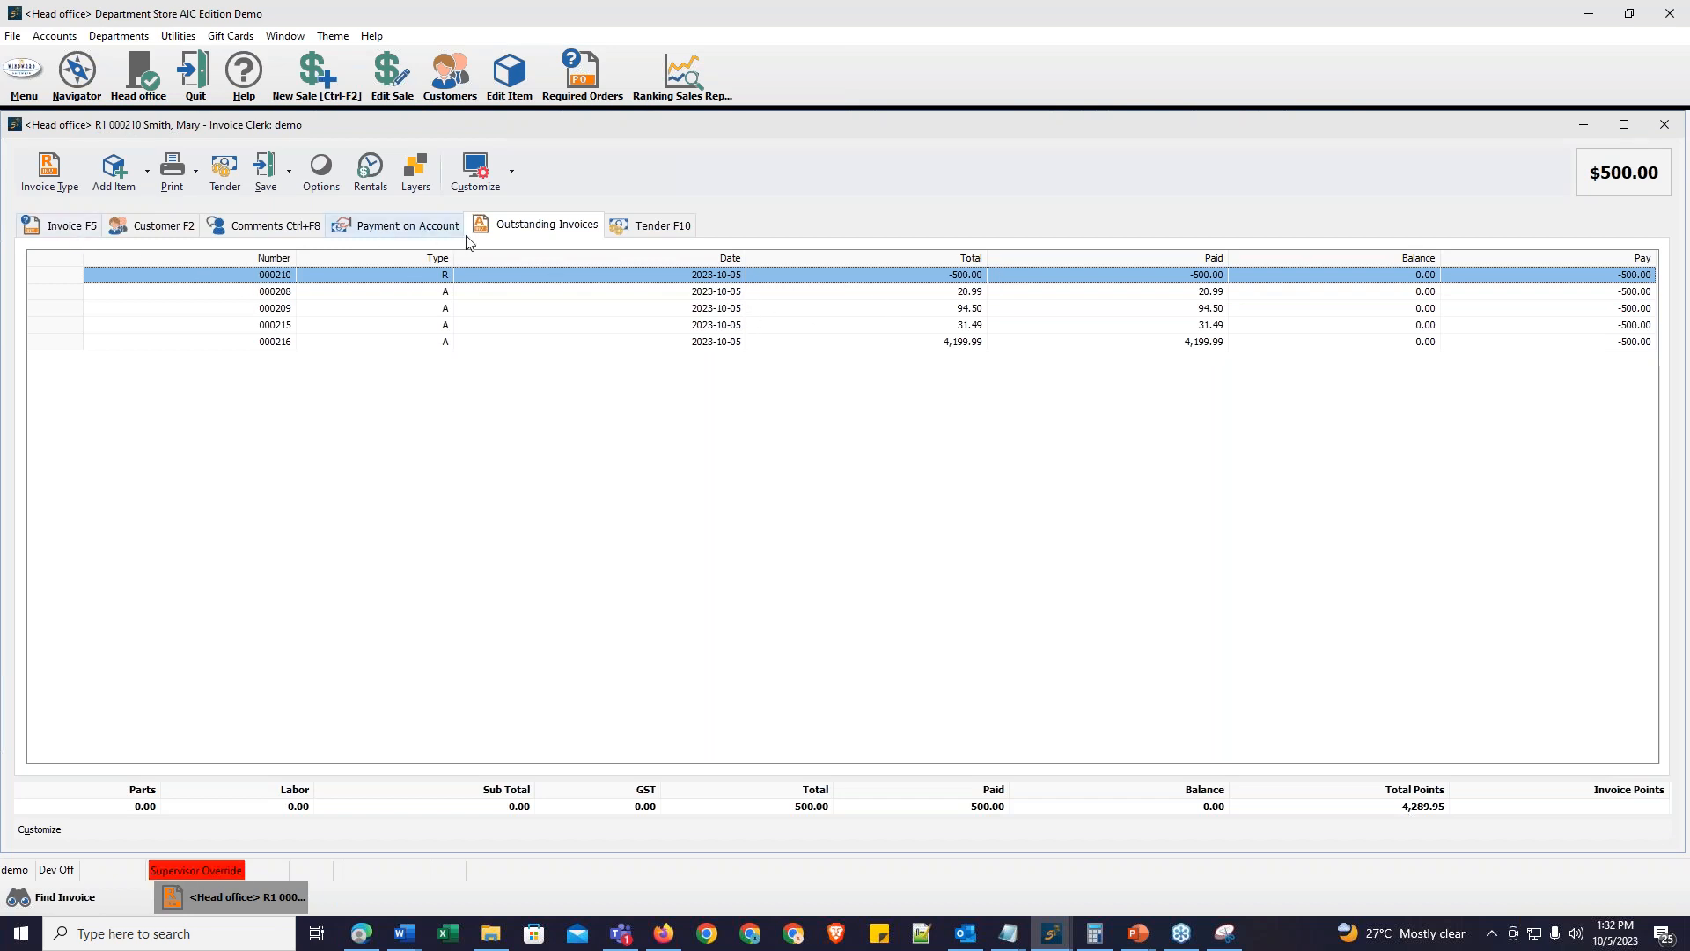
left_click(436, 234)
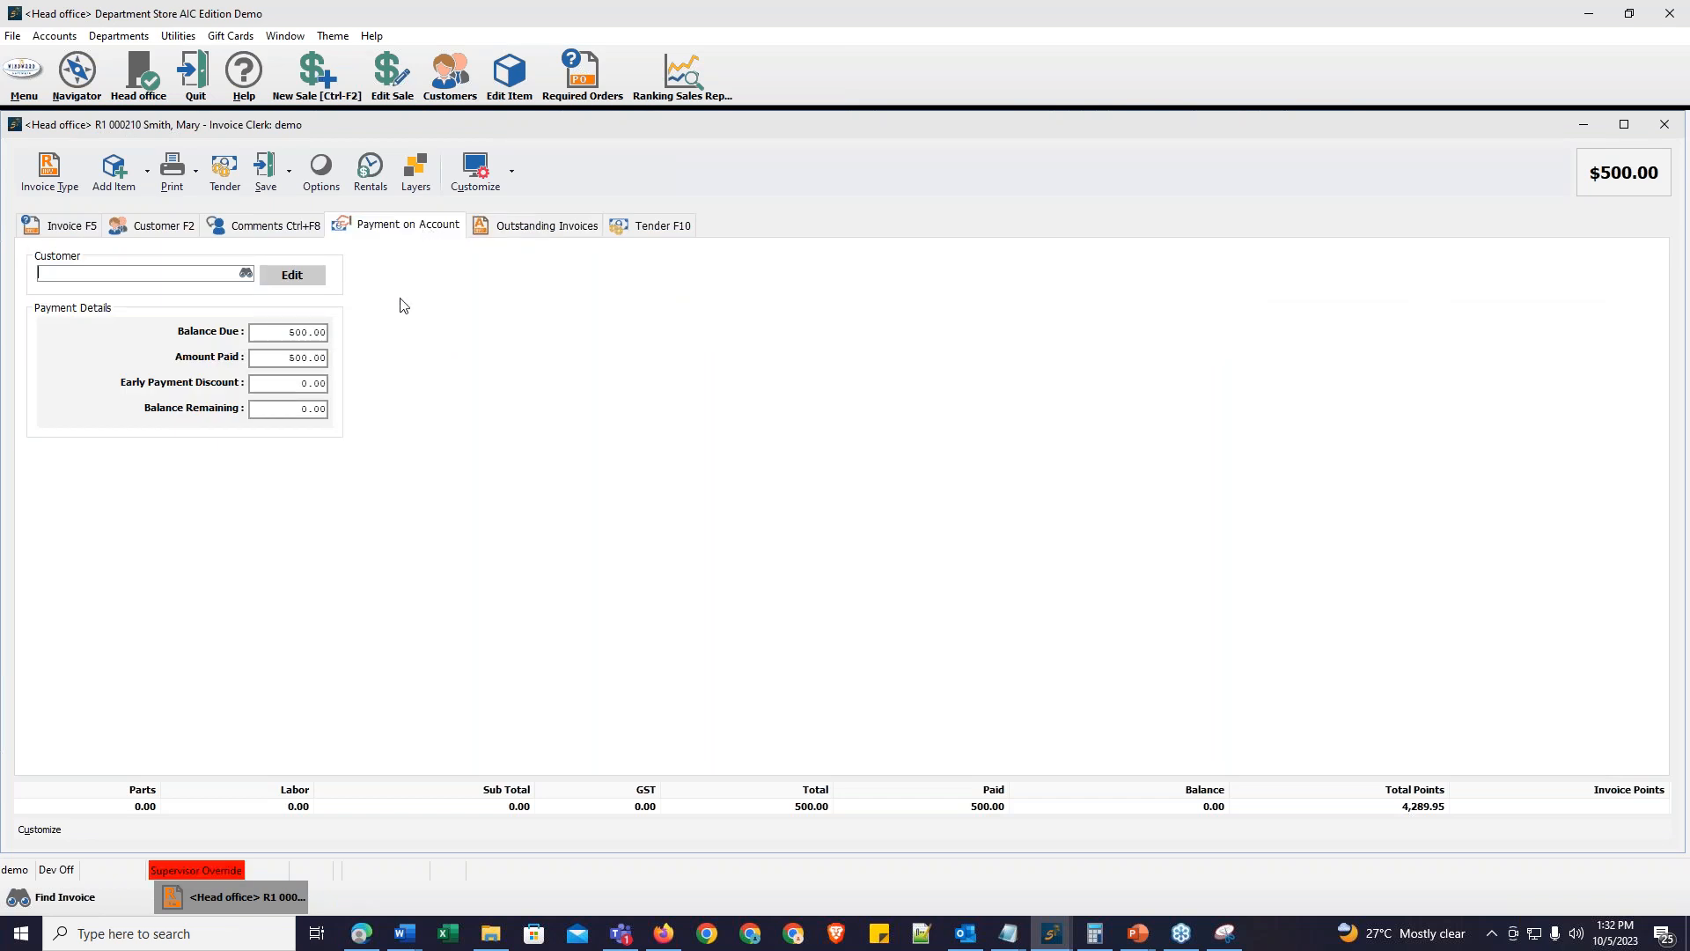
left_click(561, 231)
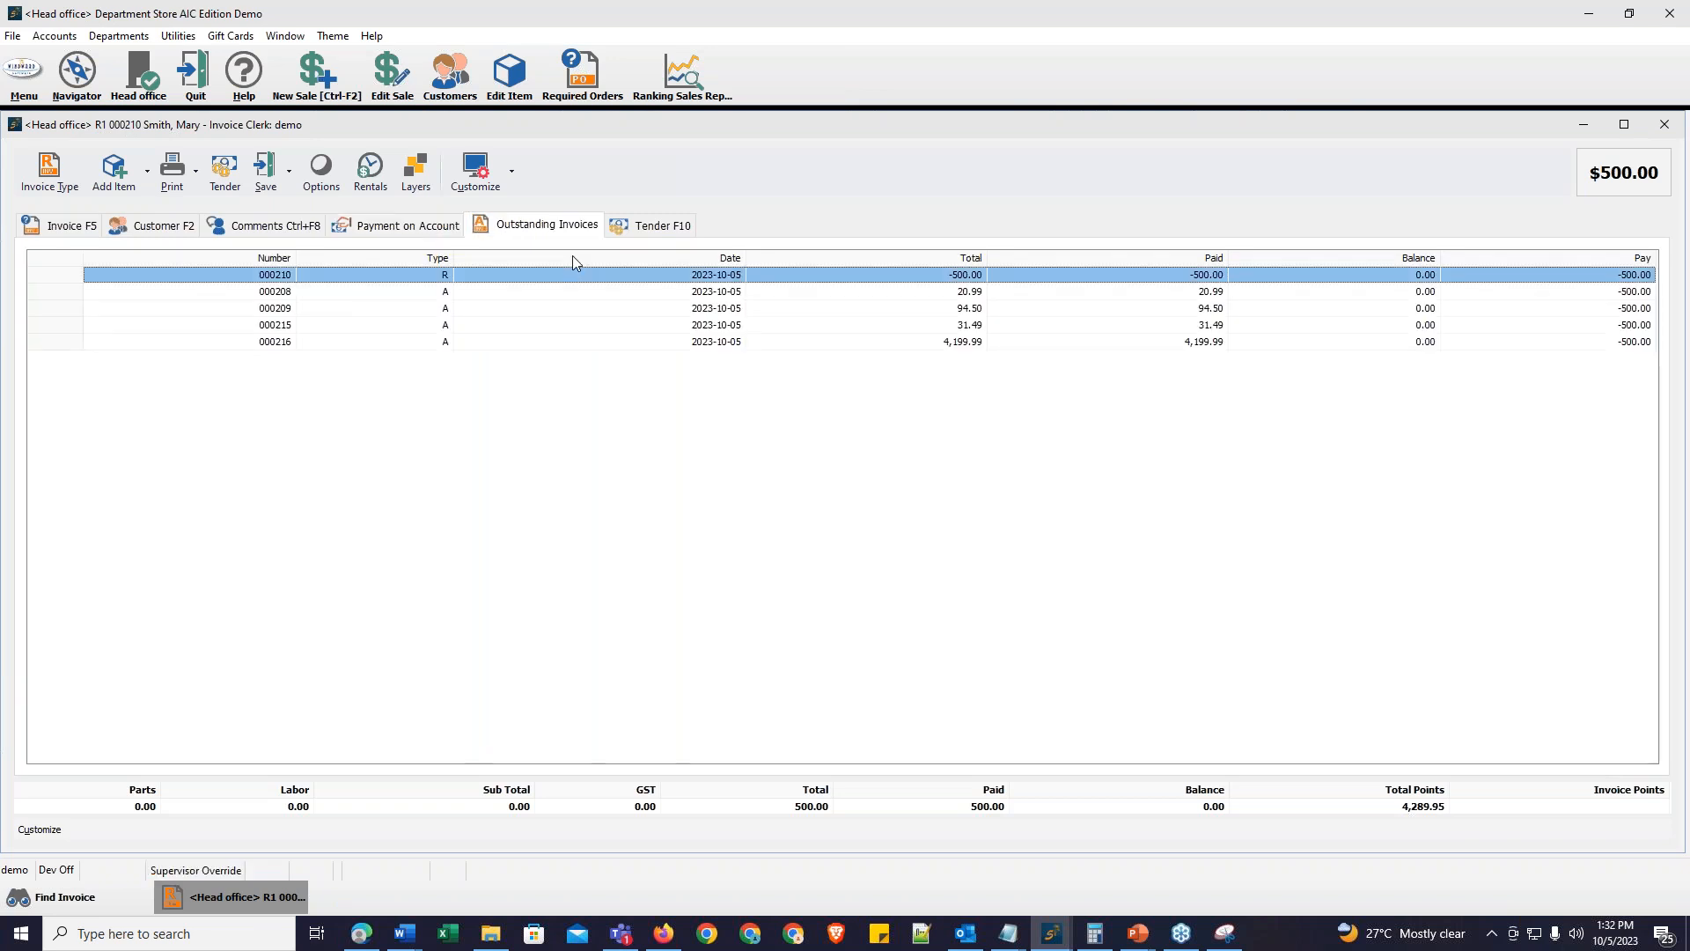
left_click(291, 173)
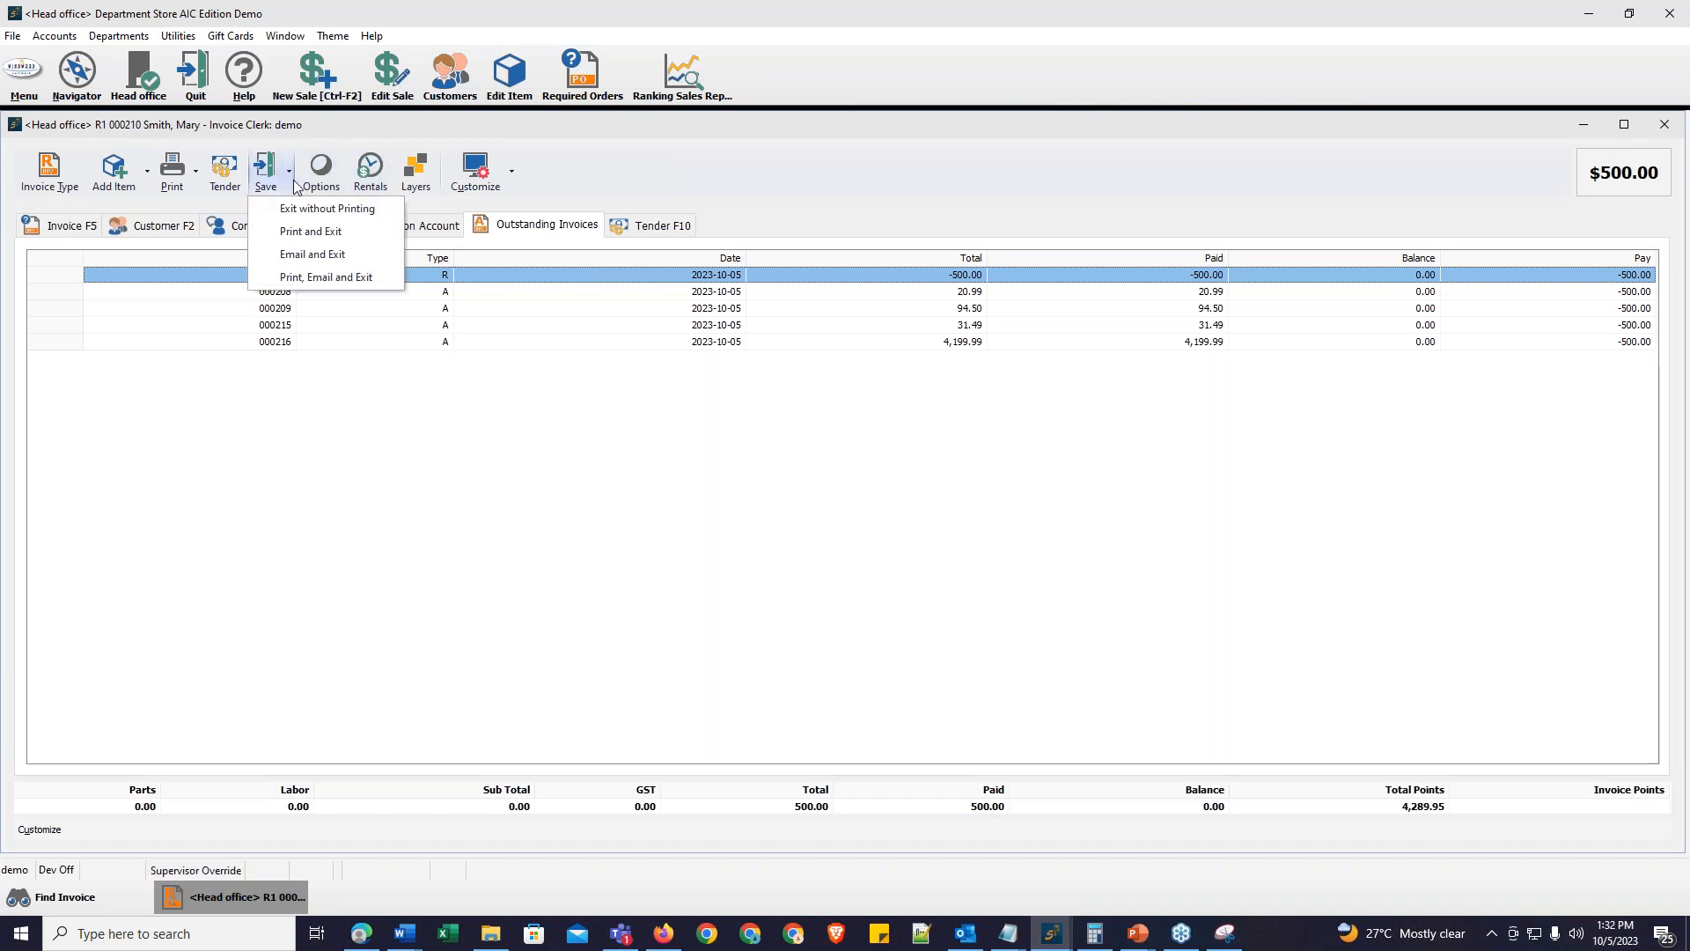
left_click(297, 216)
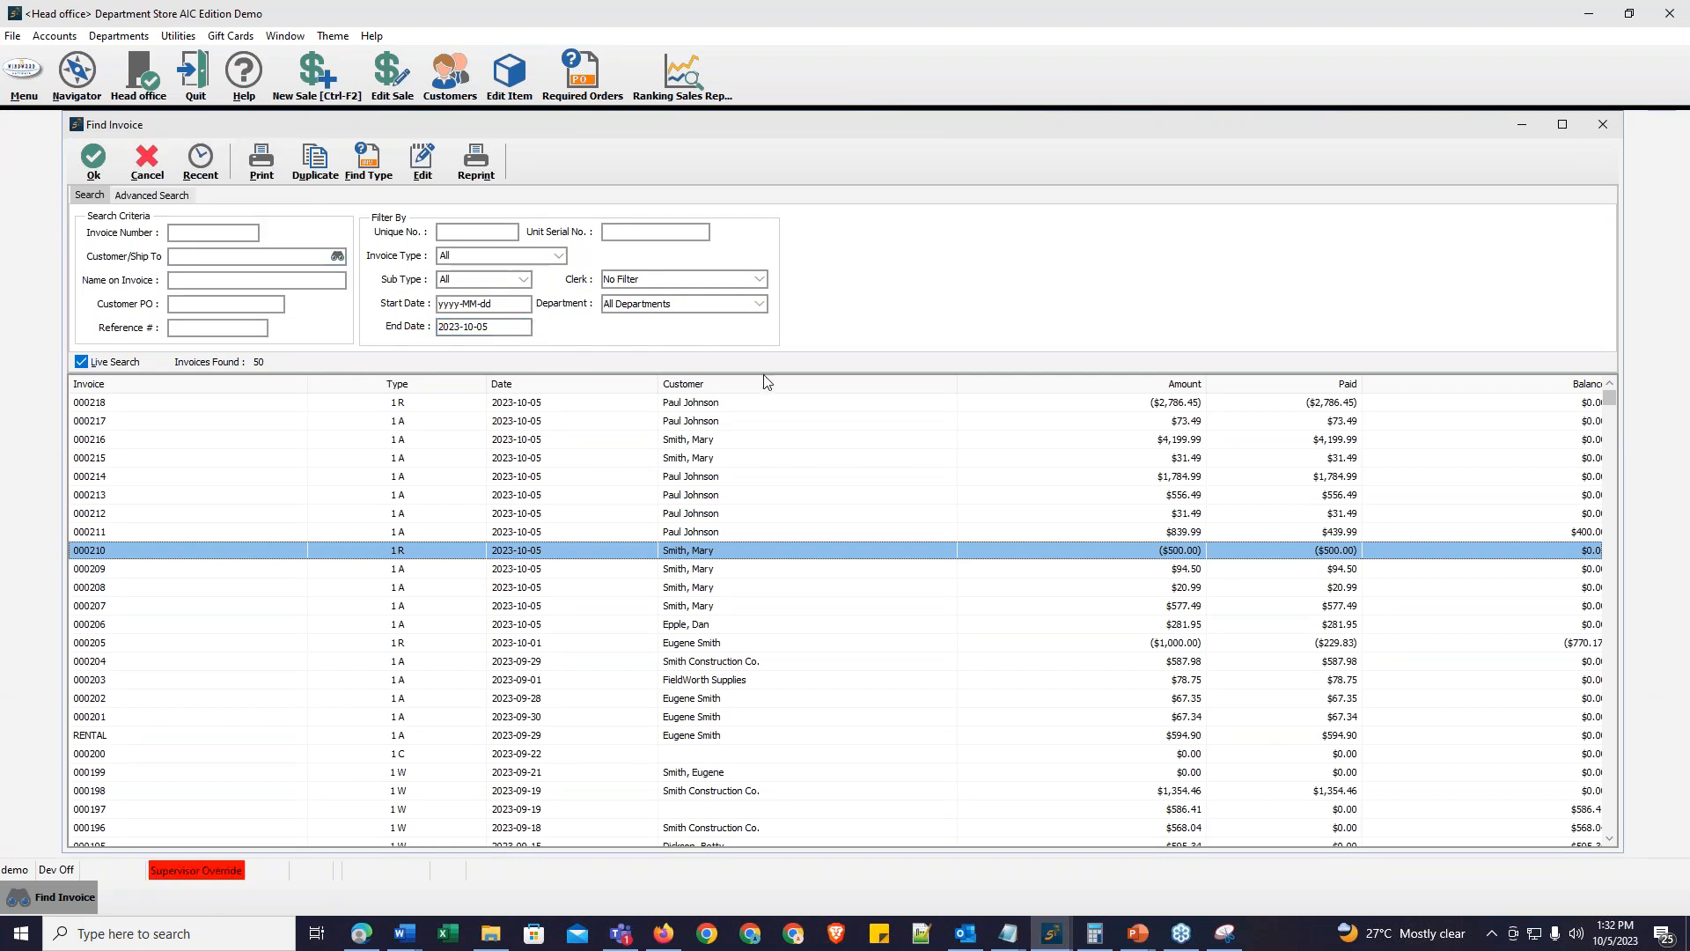
key("Down")
key("Down")
key("Down")
key("Down")
key("Down")
key("Down")
key("Down")
key("Down")
key("Down")
key("Down")
key("Down")
key("Down")
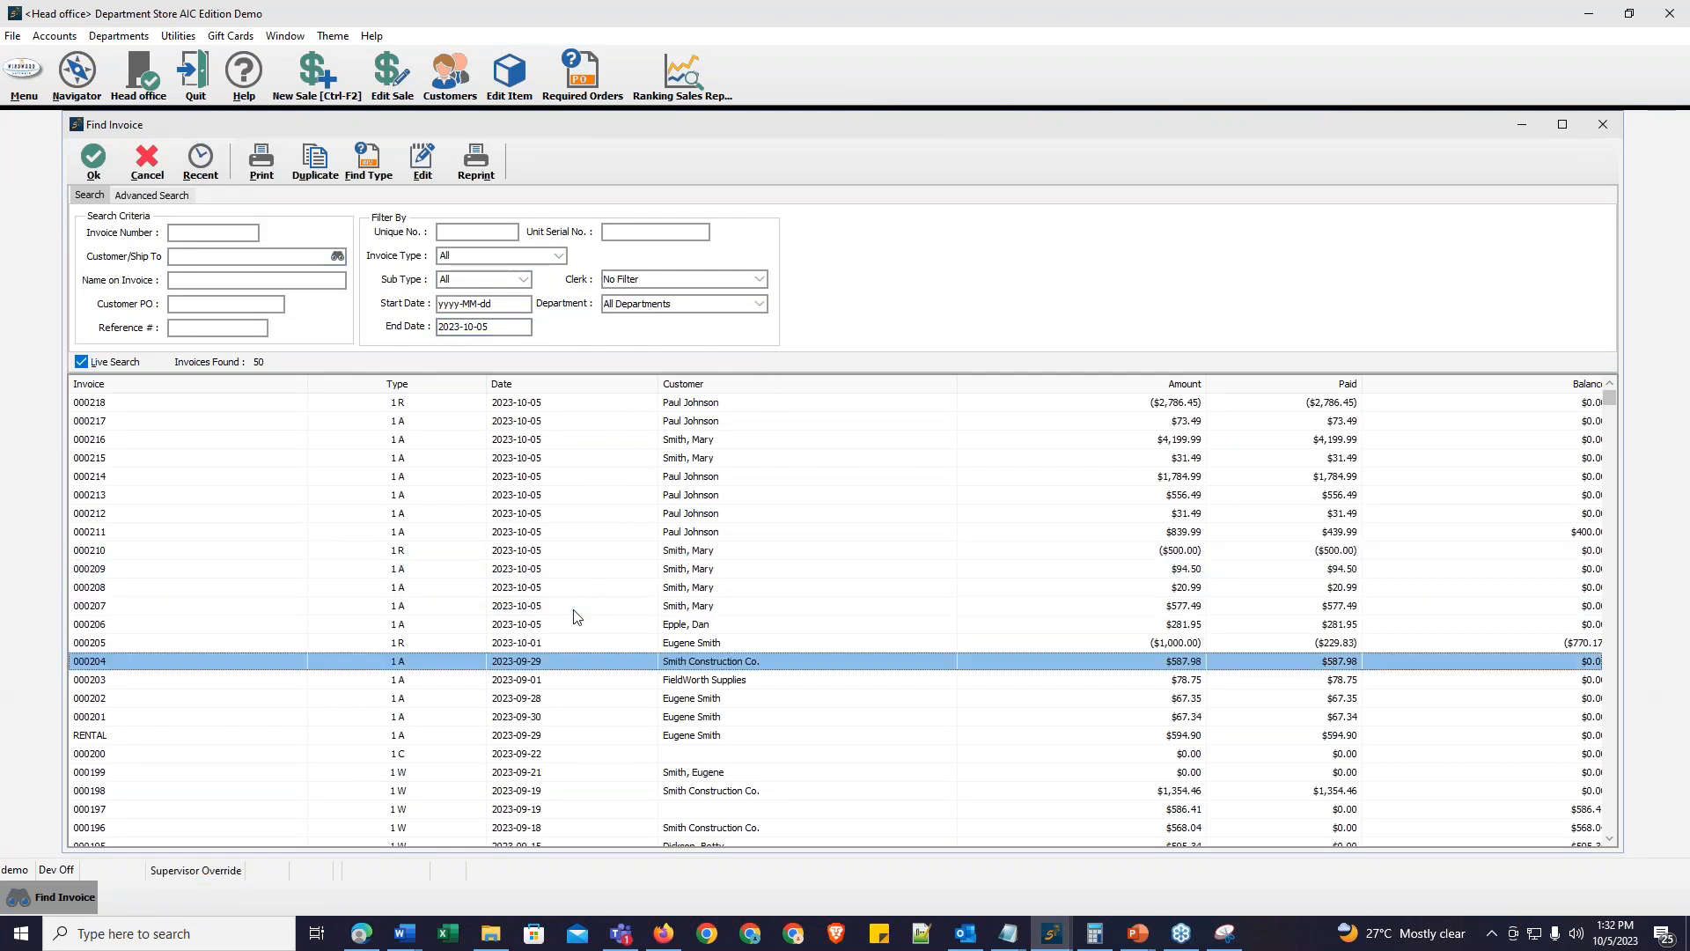
key("Down")
key("Down")
key("Down")
key("Down")
key("Down")
key("Down")
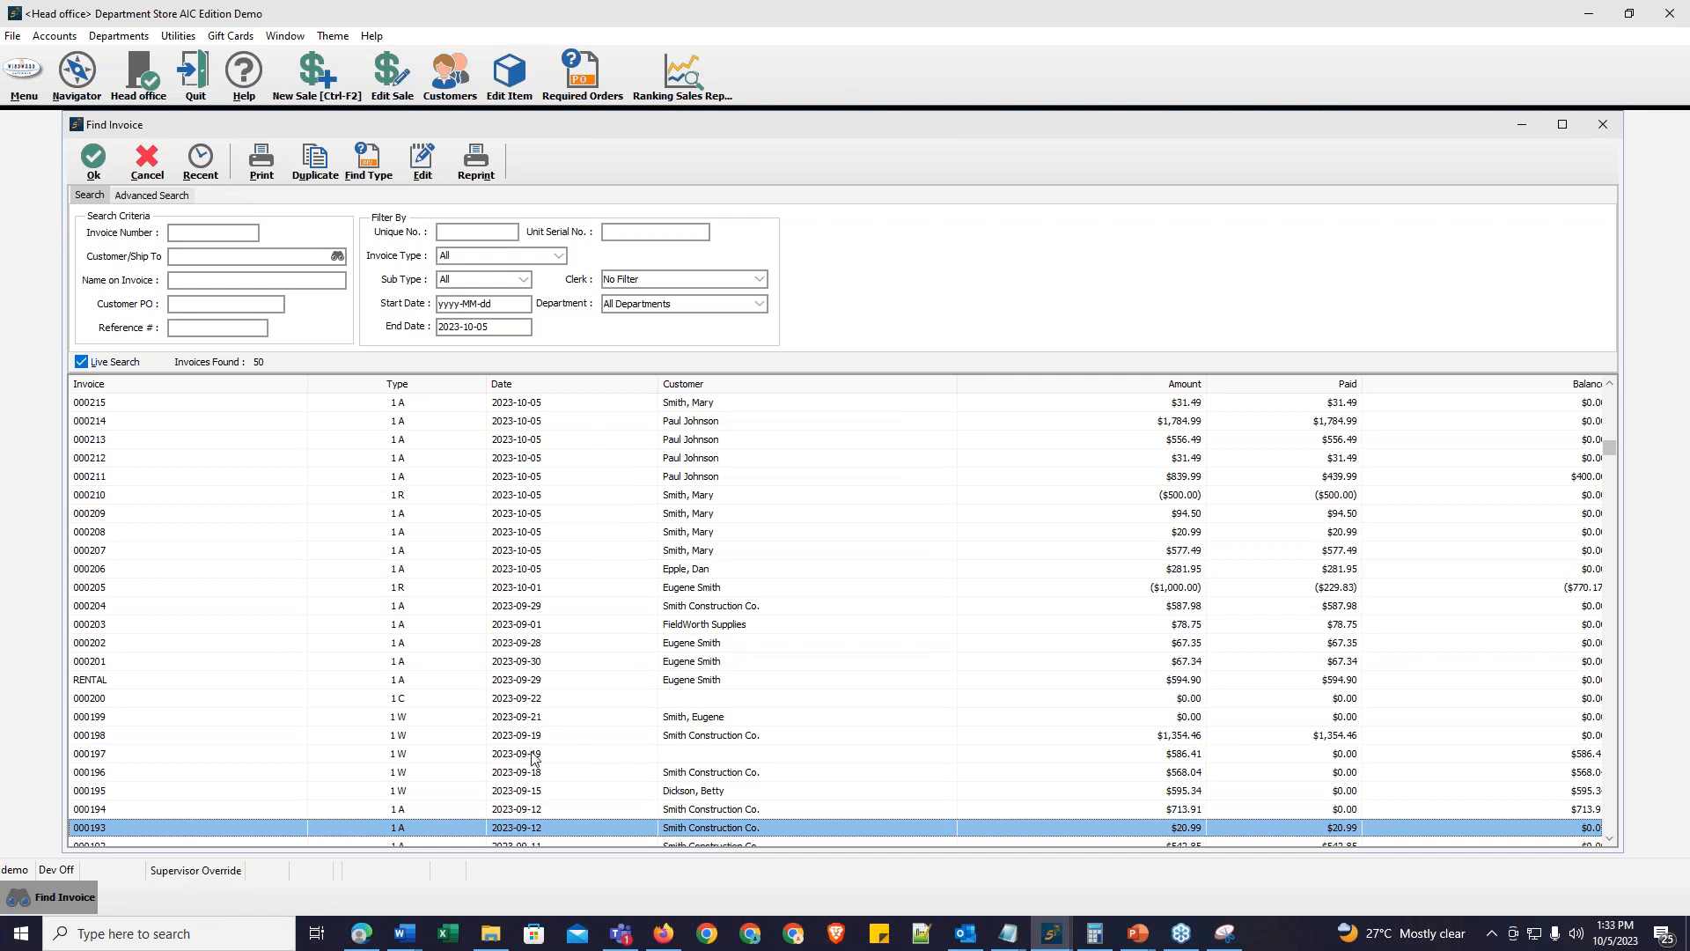
key("Down")
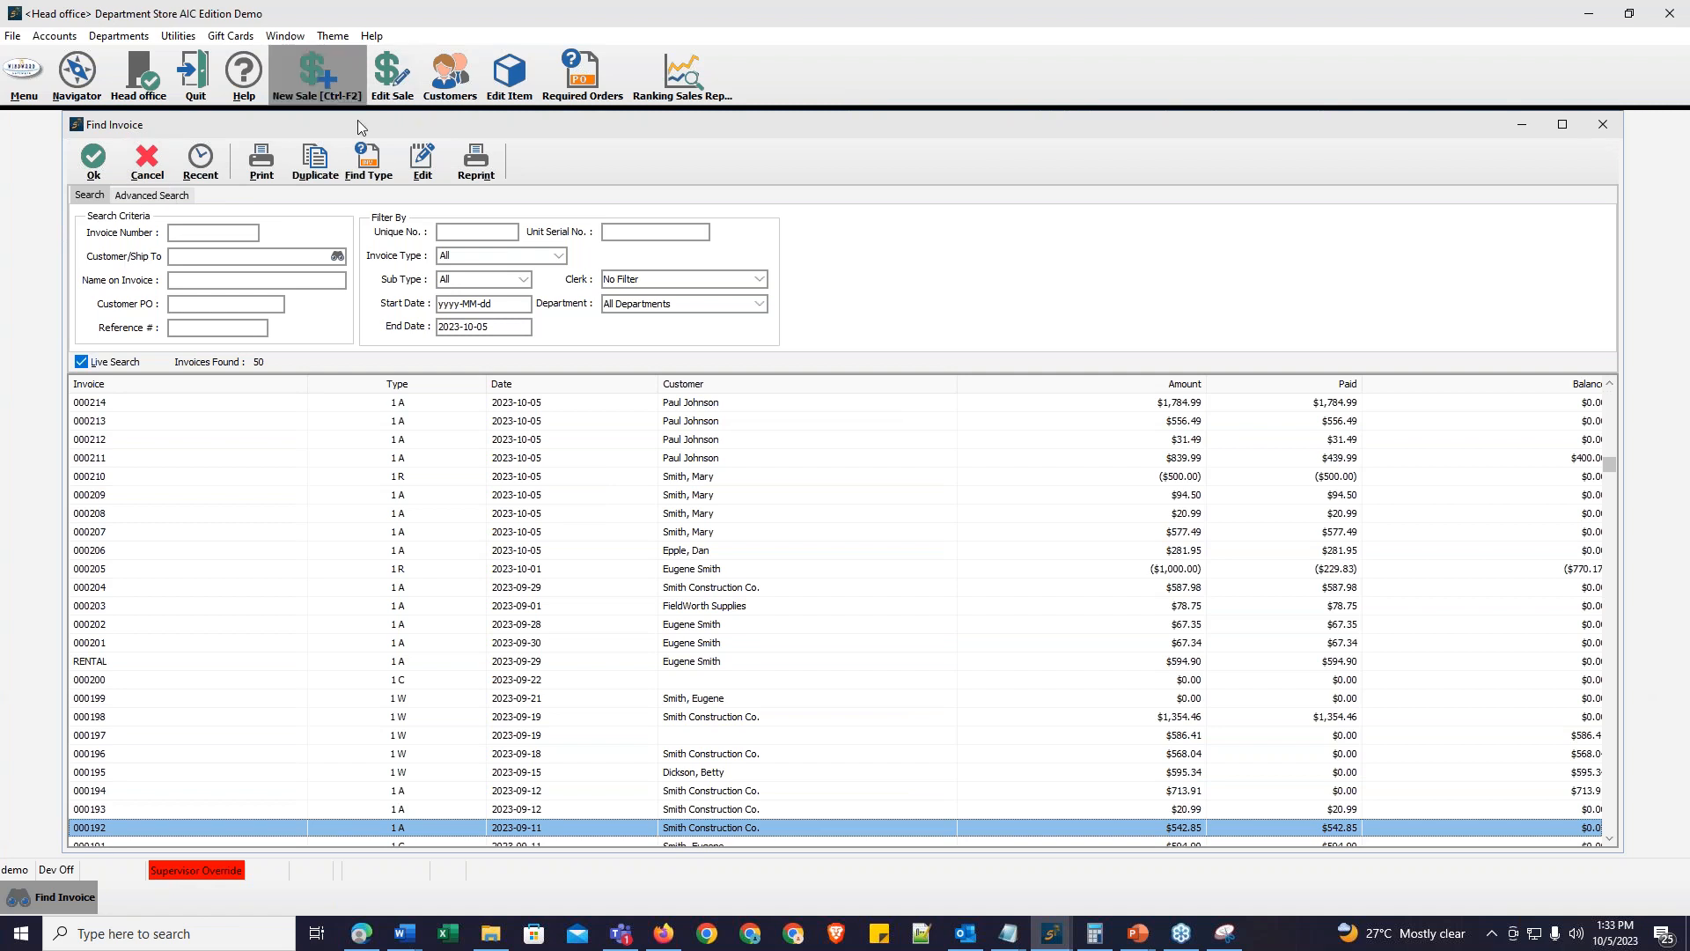
Step: Start a new R Received On Account invoice for clerk demo, choosing the customer by typing D
left_click(336, 88)
left_click(794, 296)
left_click(792, 325)
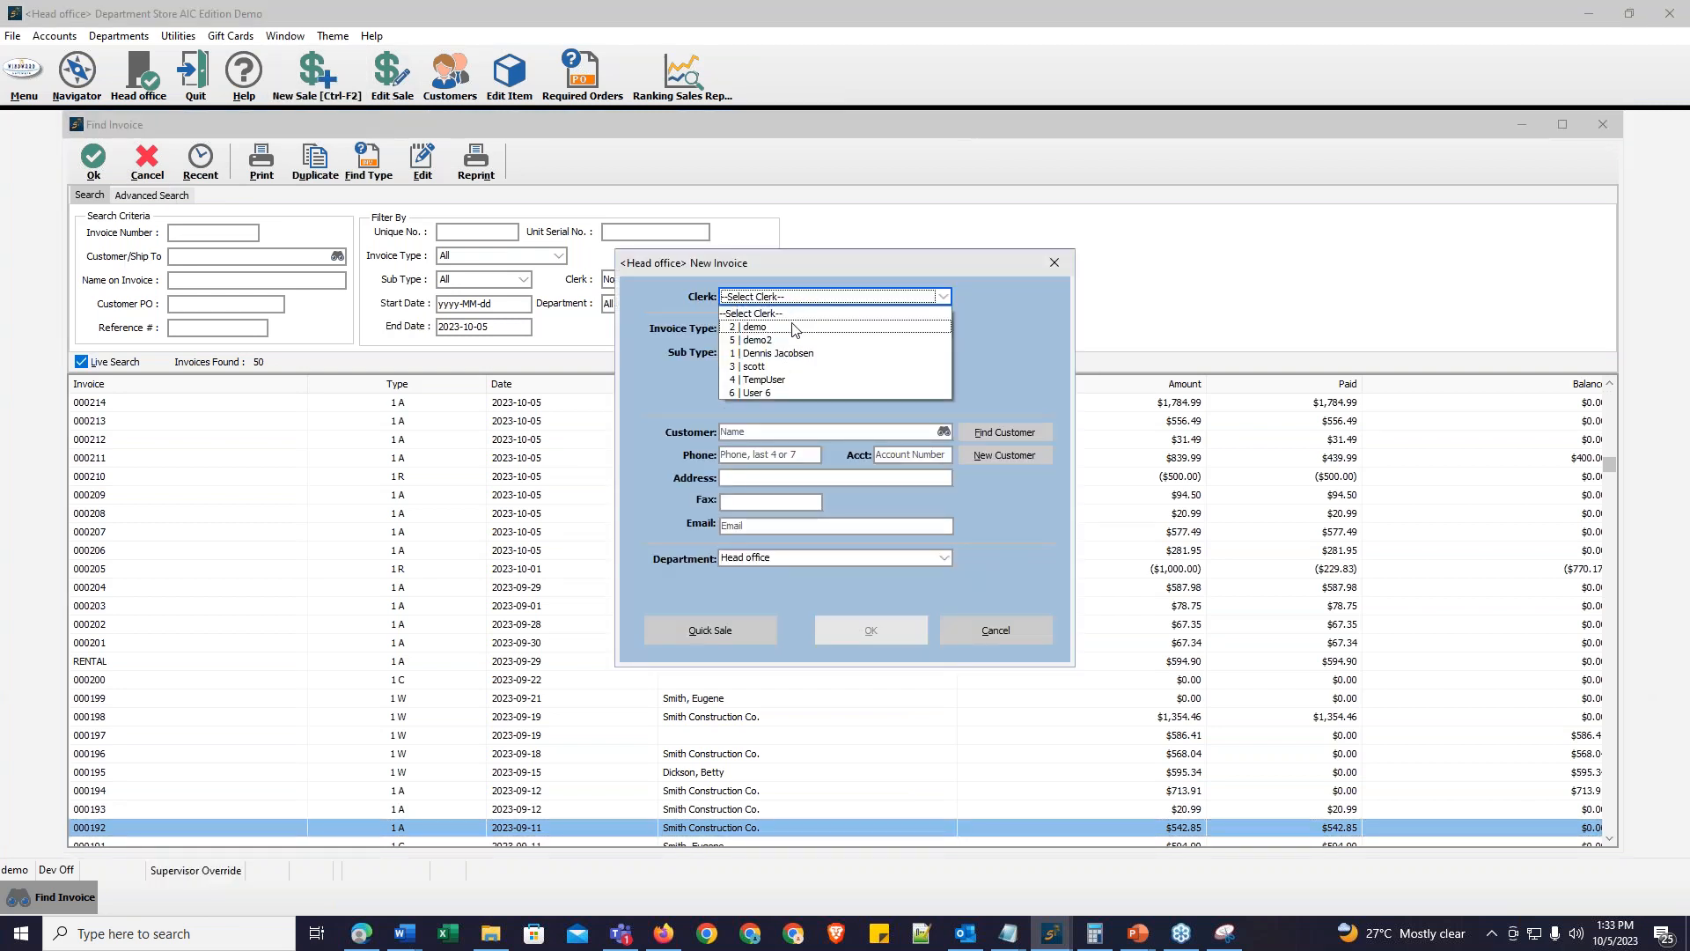
left_click(793, 325)
scroll(809, 341, "up", 5)
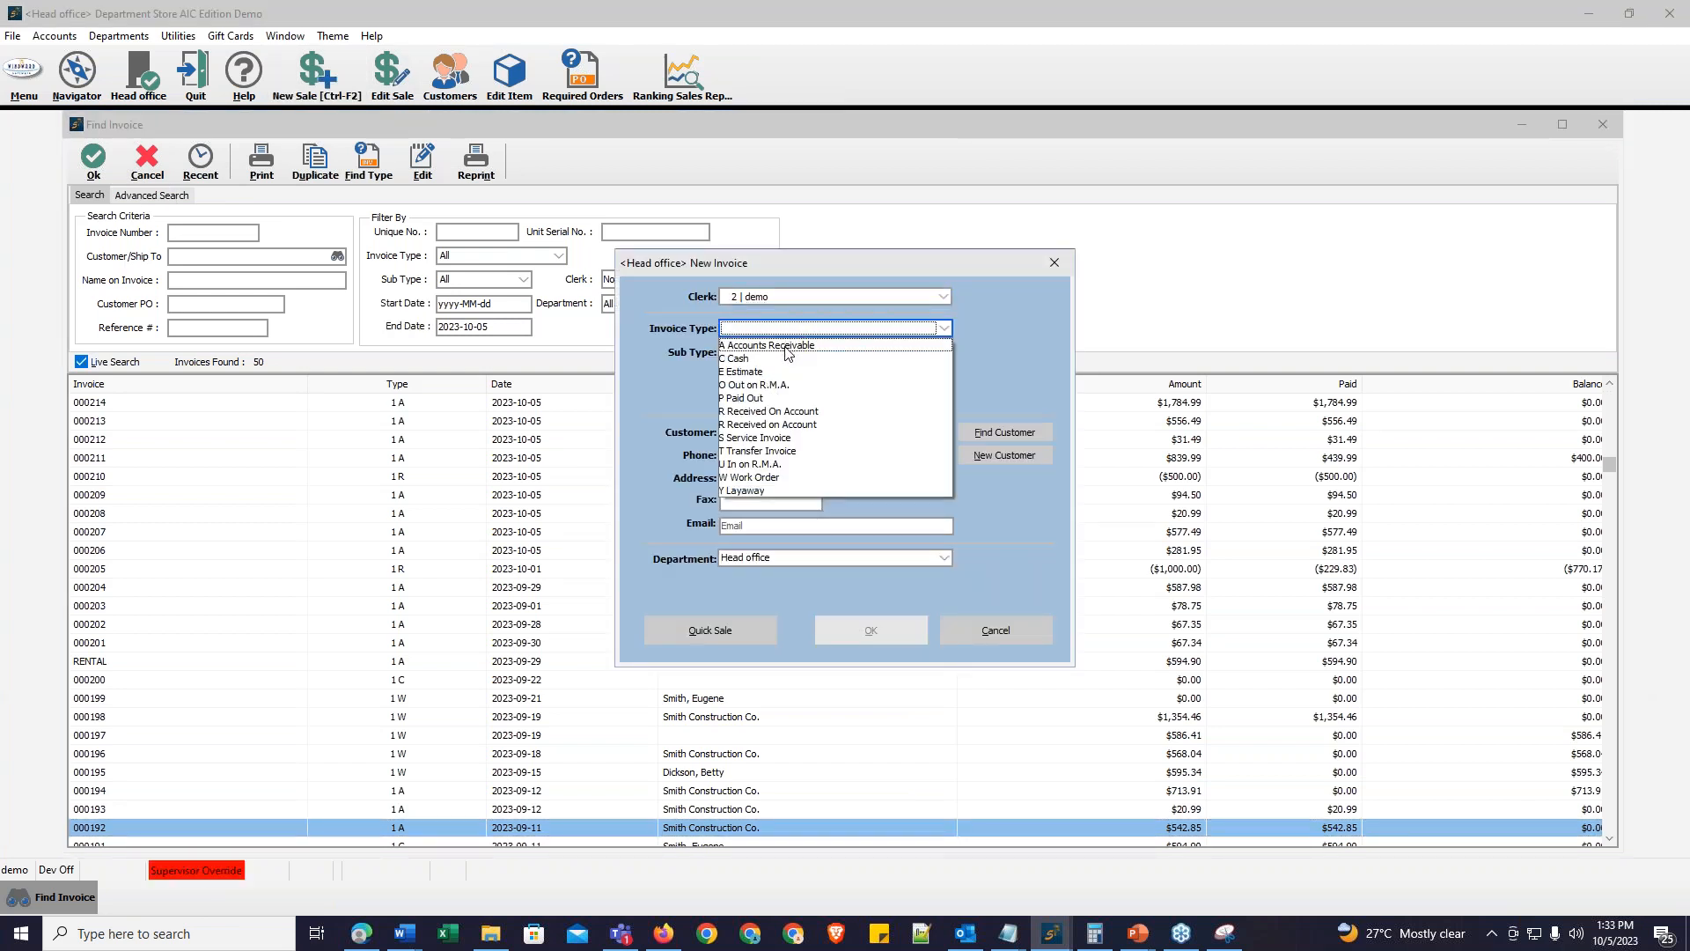
left_click(789, 343)
left_click(792, 328)
left_click(812, 409)
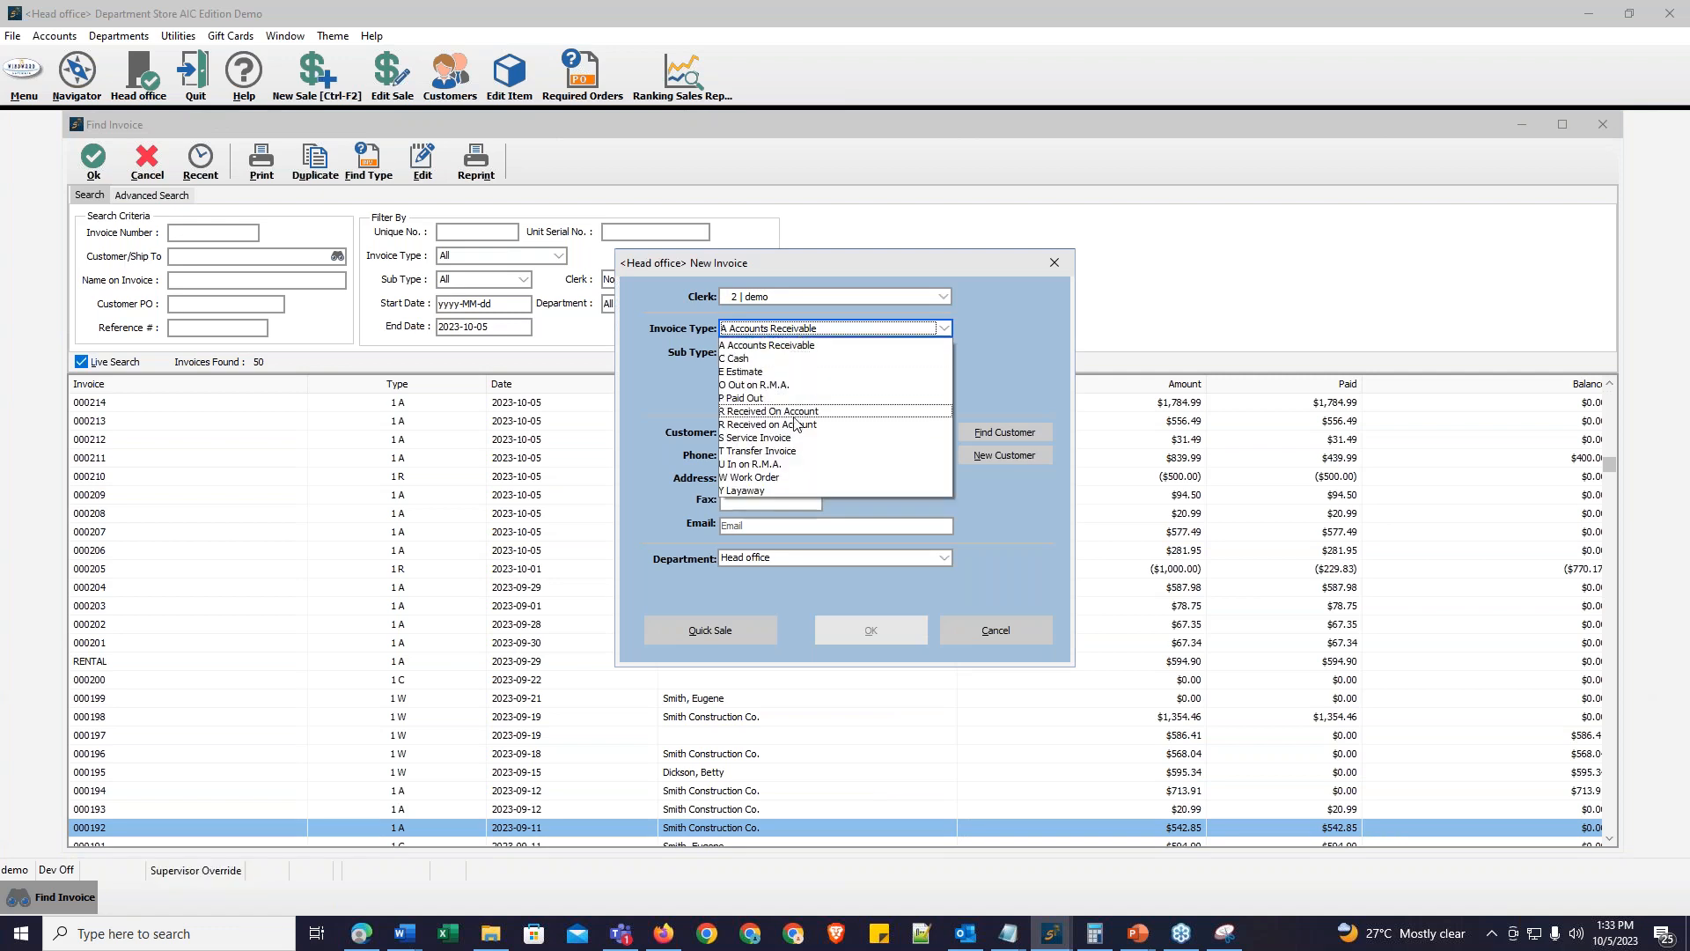
left_click(809, 431)
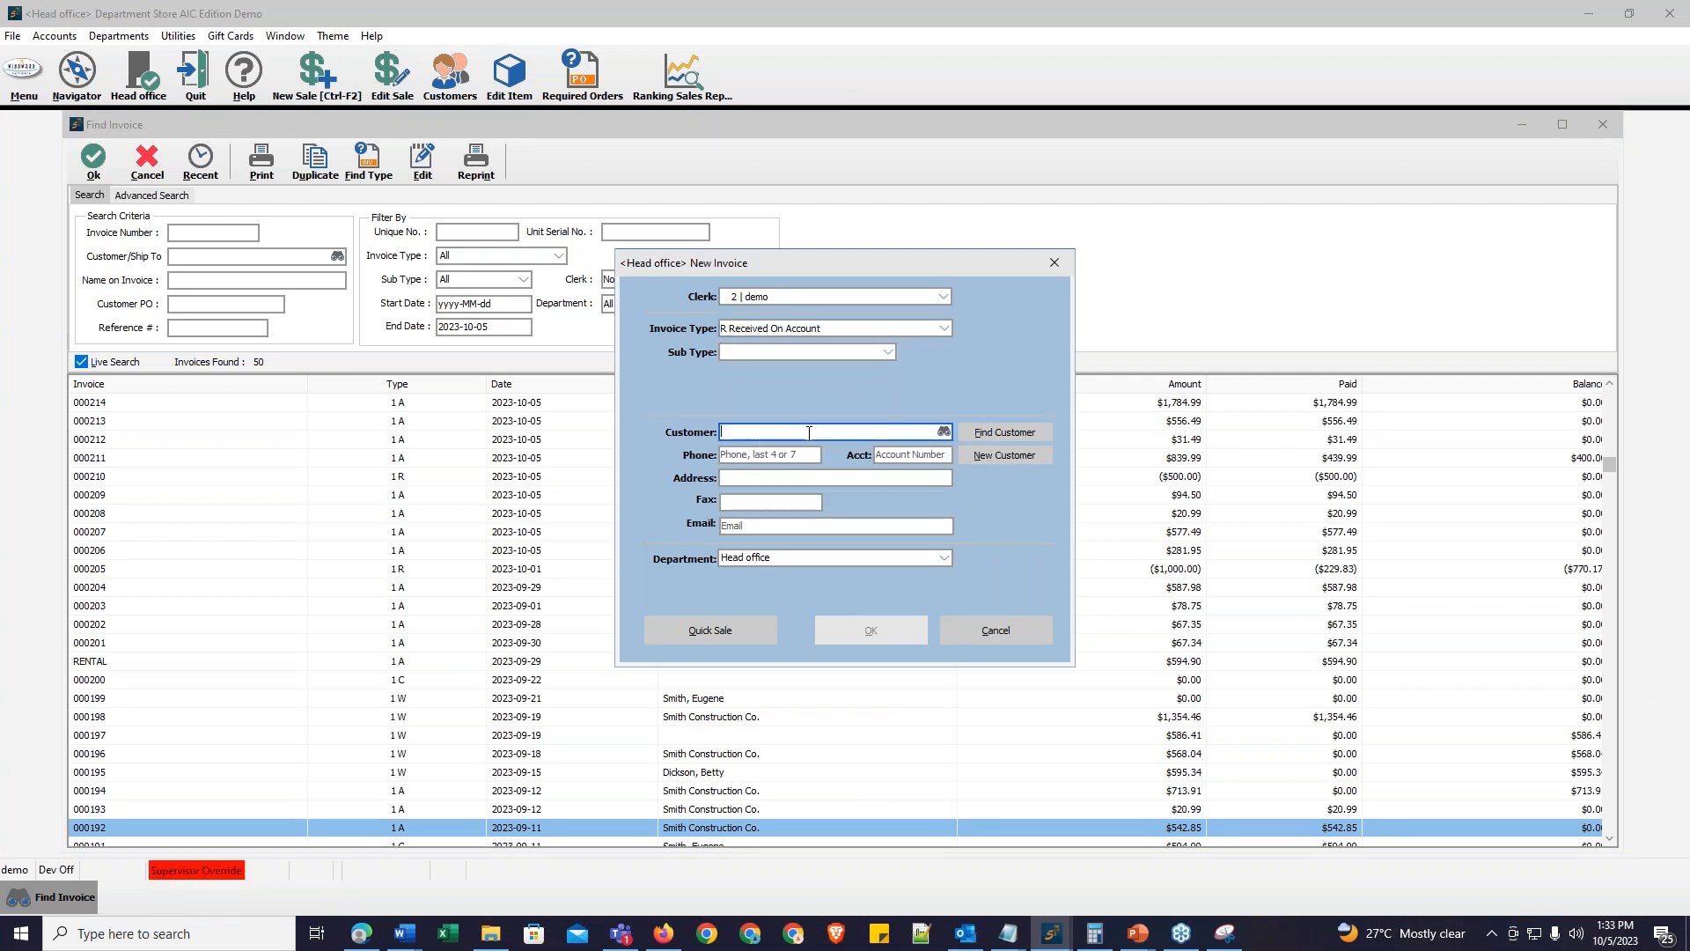
type("Dickson, Betty")
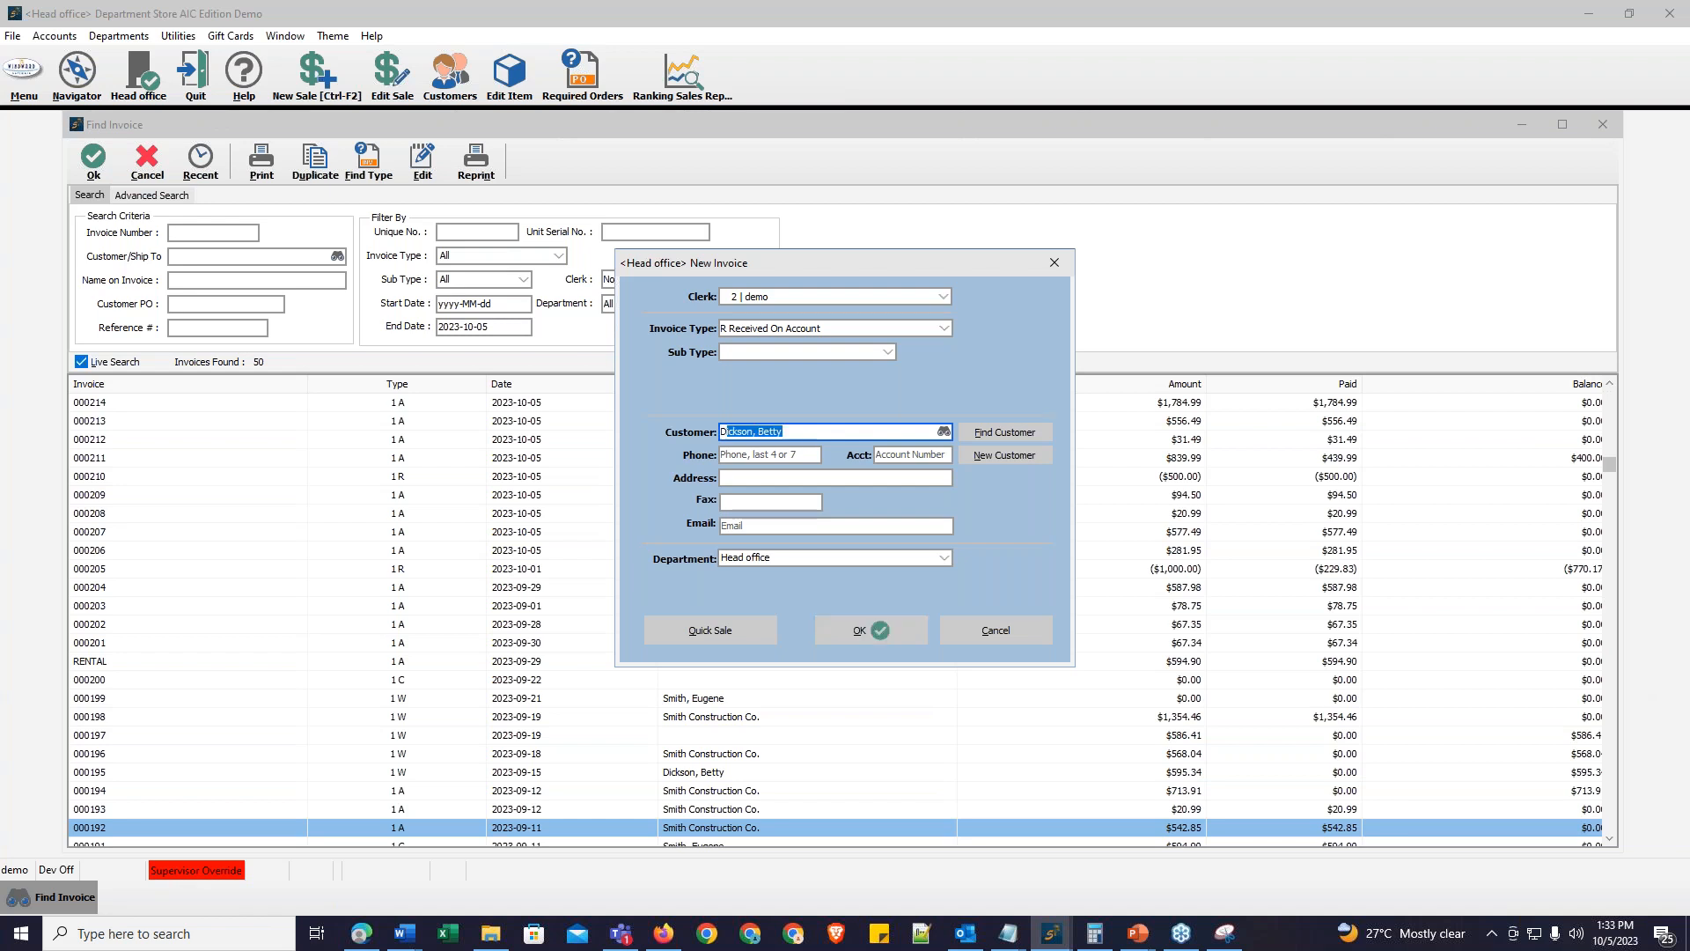
left_click(891, 628)
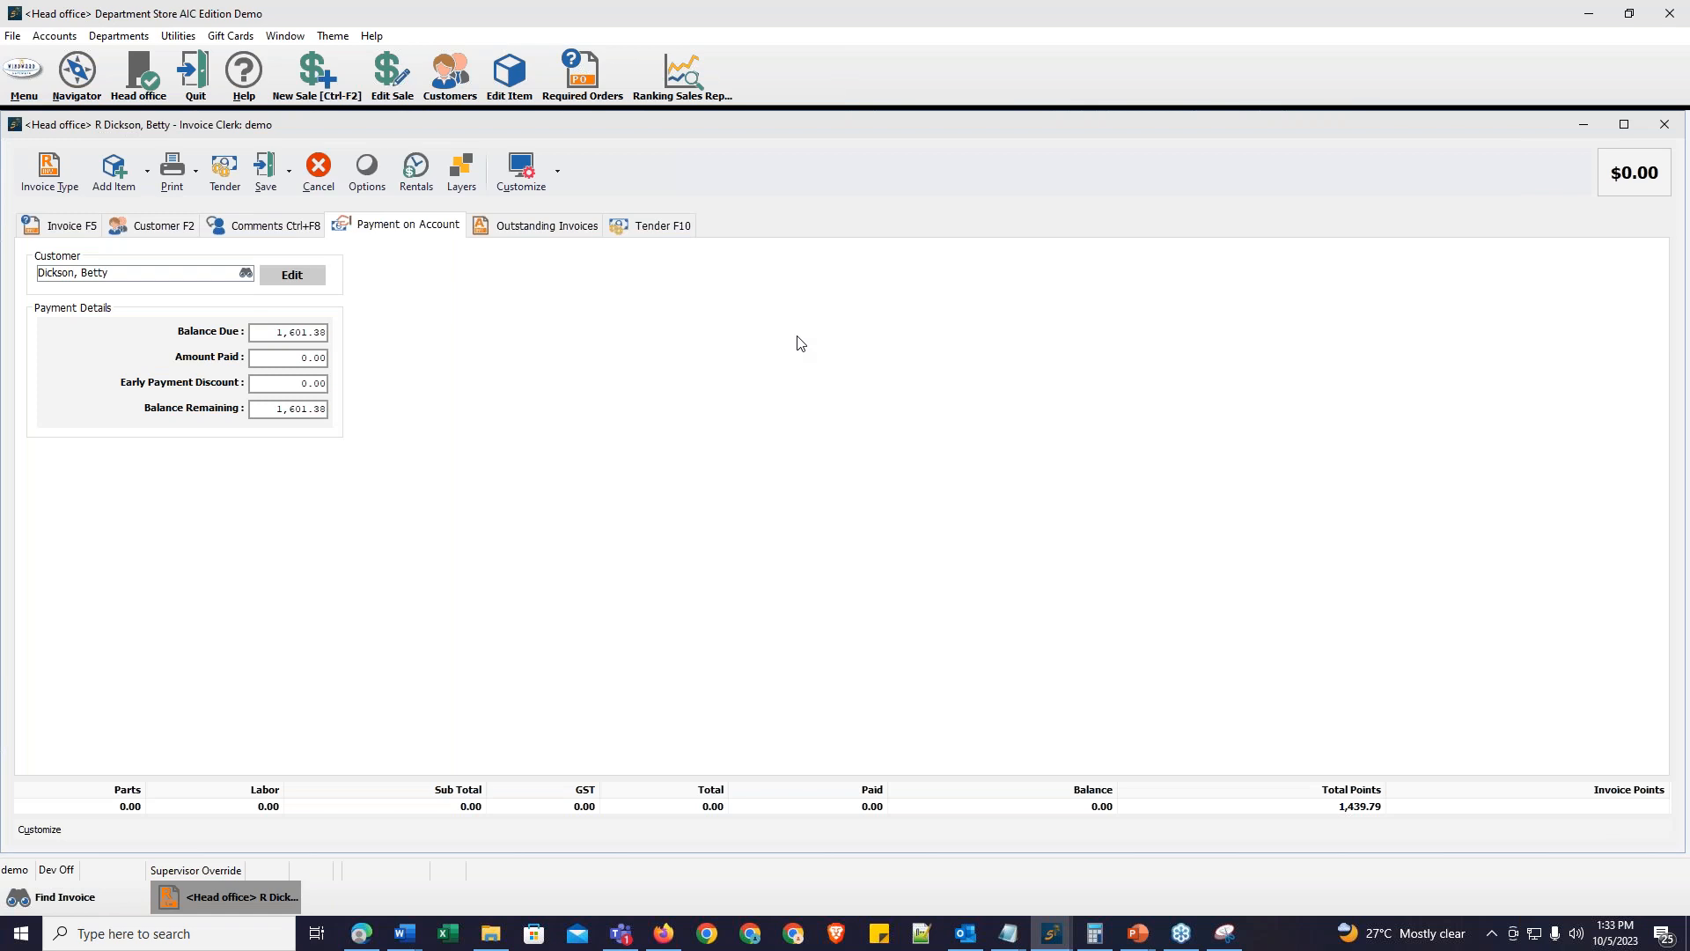
Step: Set the amount paid on account to 1,000.00
left_click(305, 358)
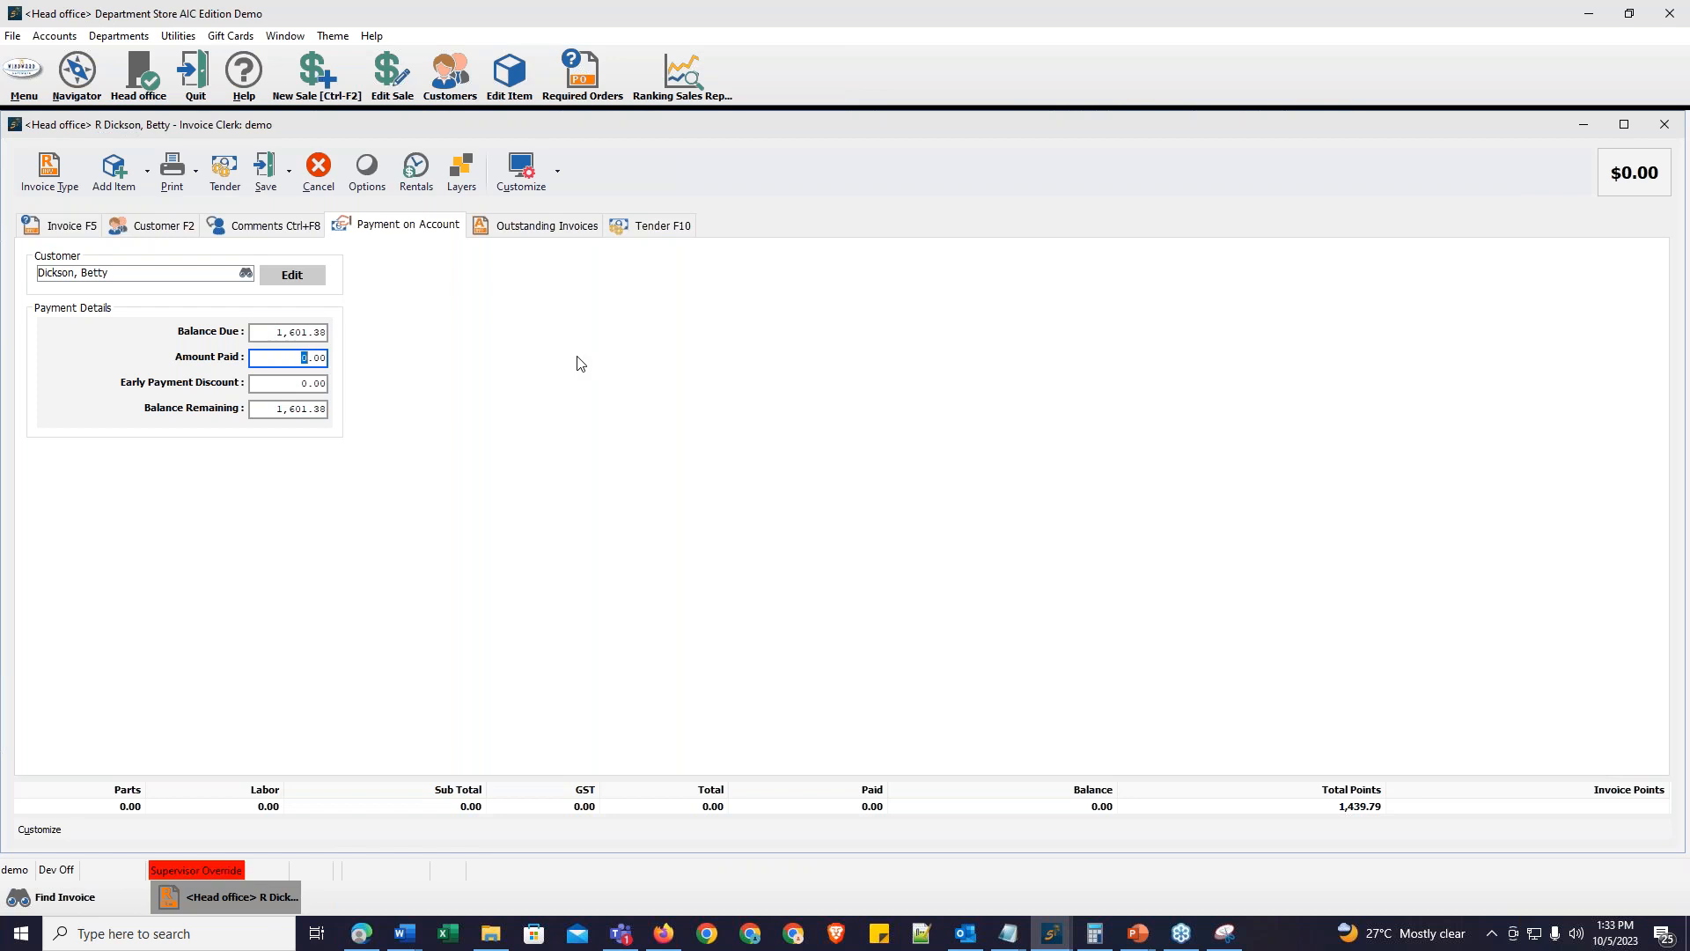
type("100")
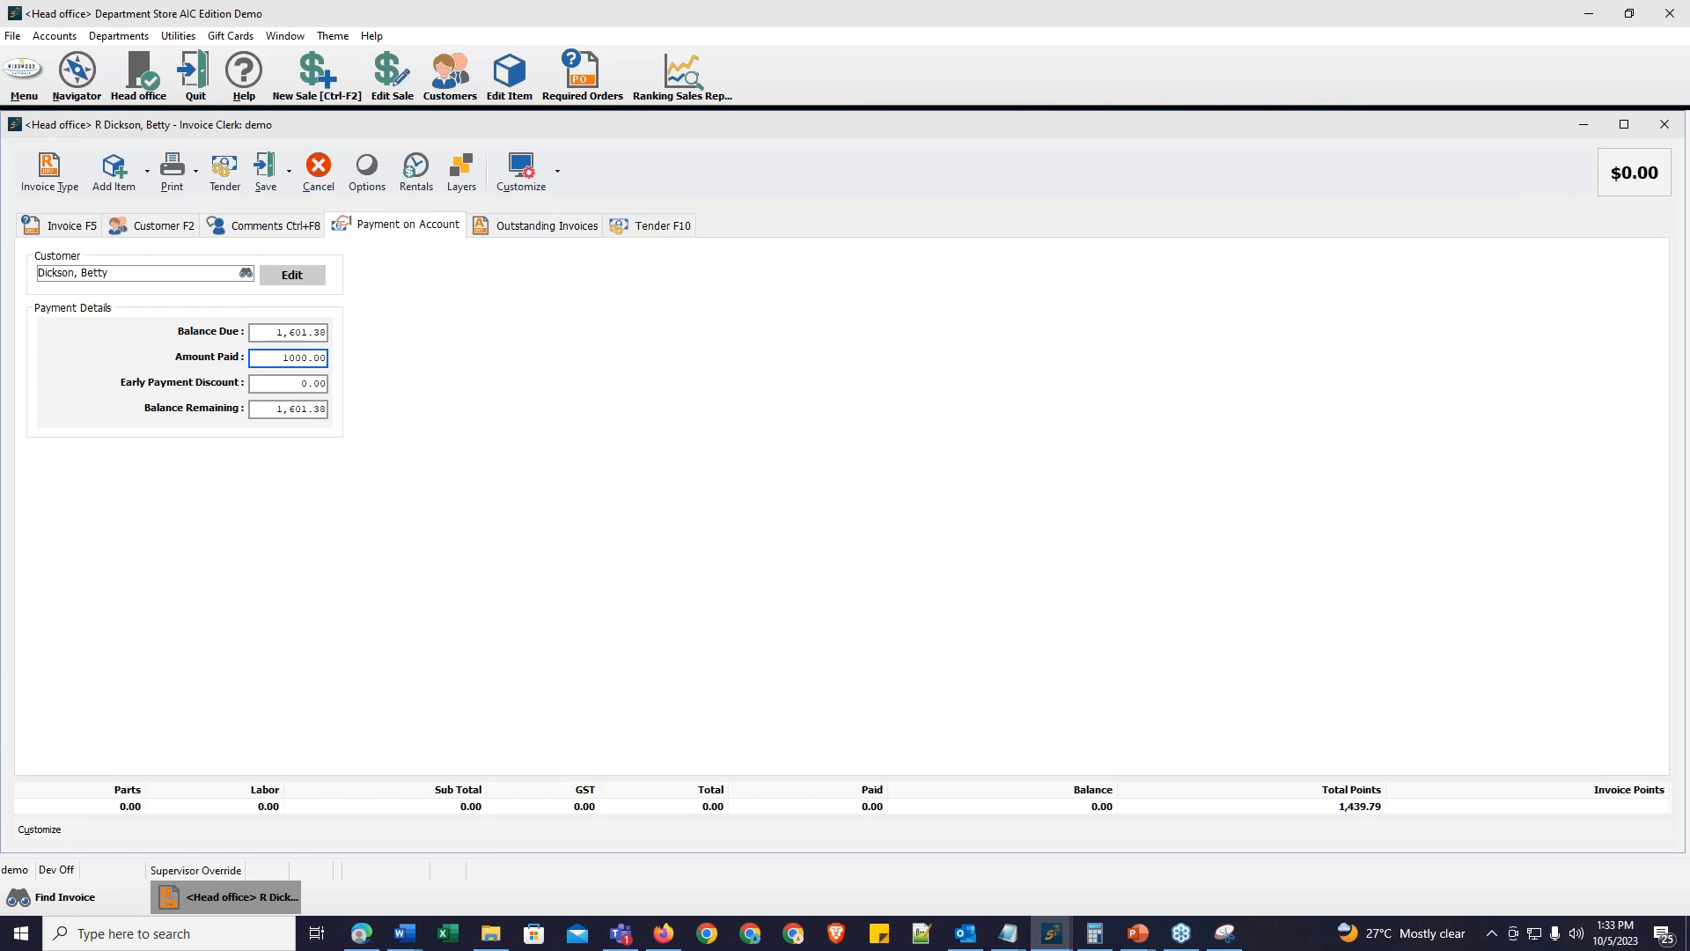
left_click(468, 340)
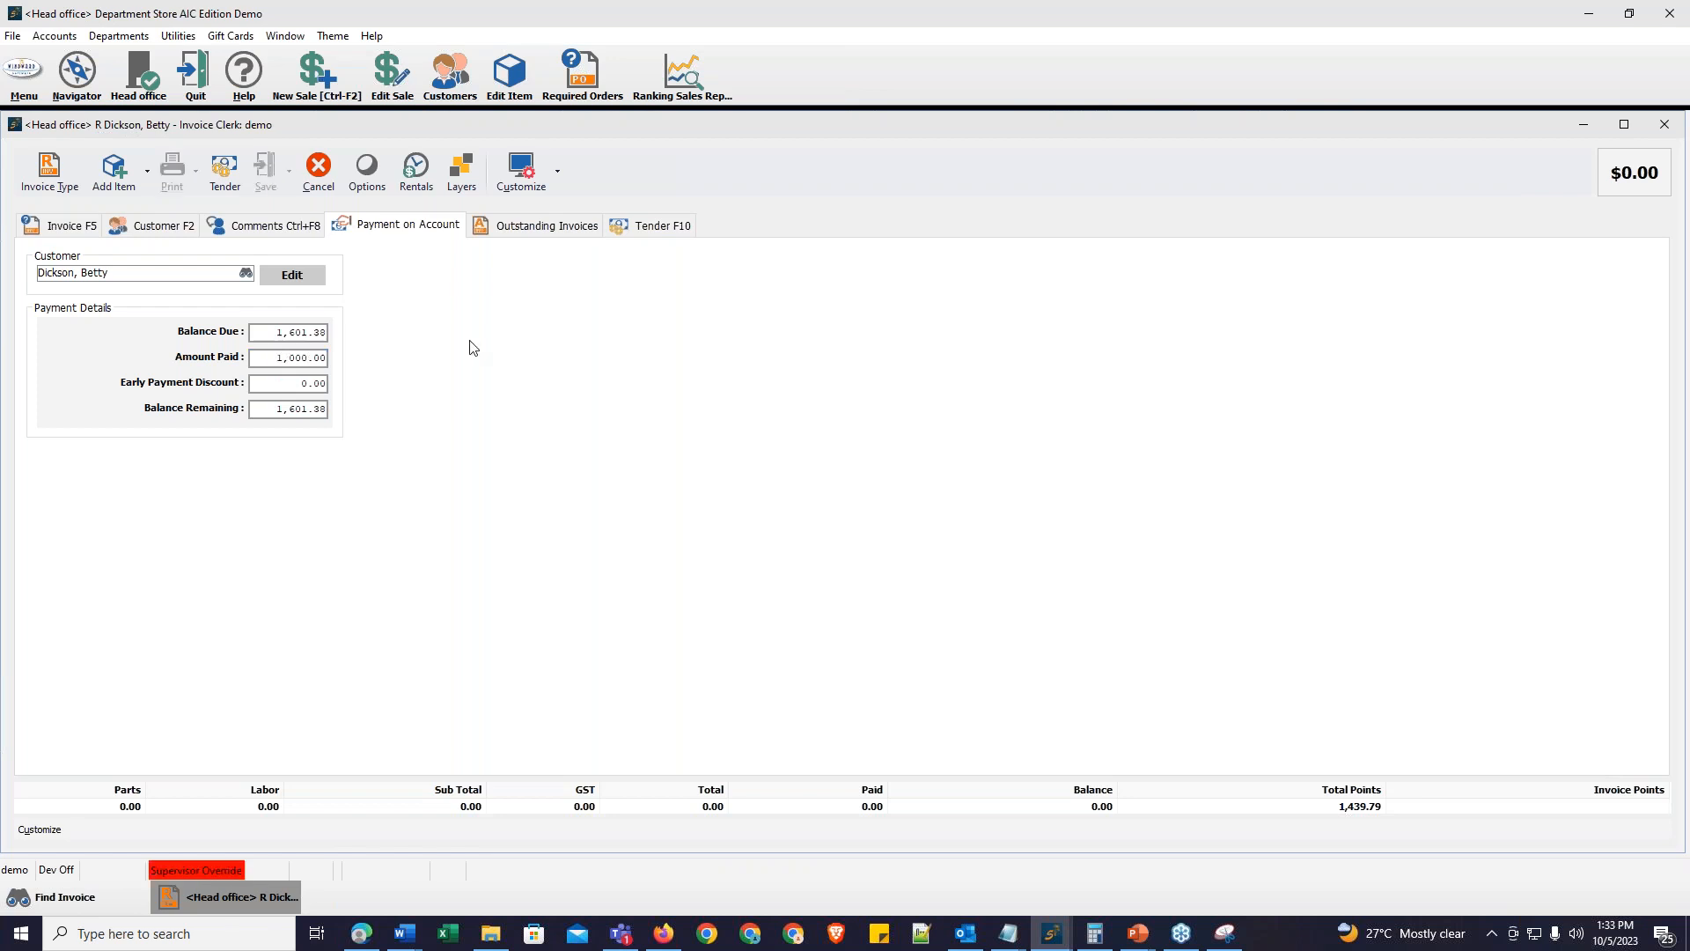
Step: Tender the 1,000.00 in cash and finish the sale without printing the invoice
left_click(656, 231)
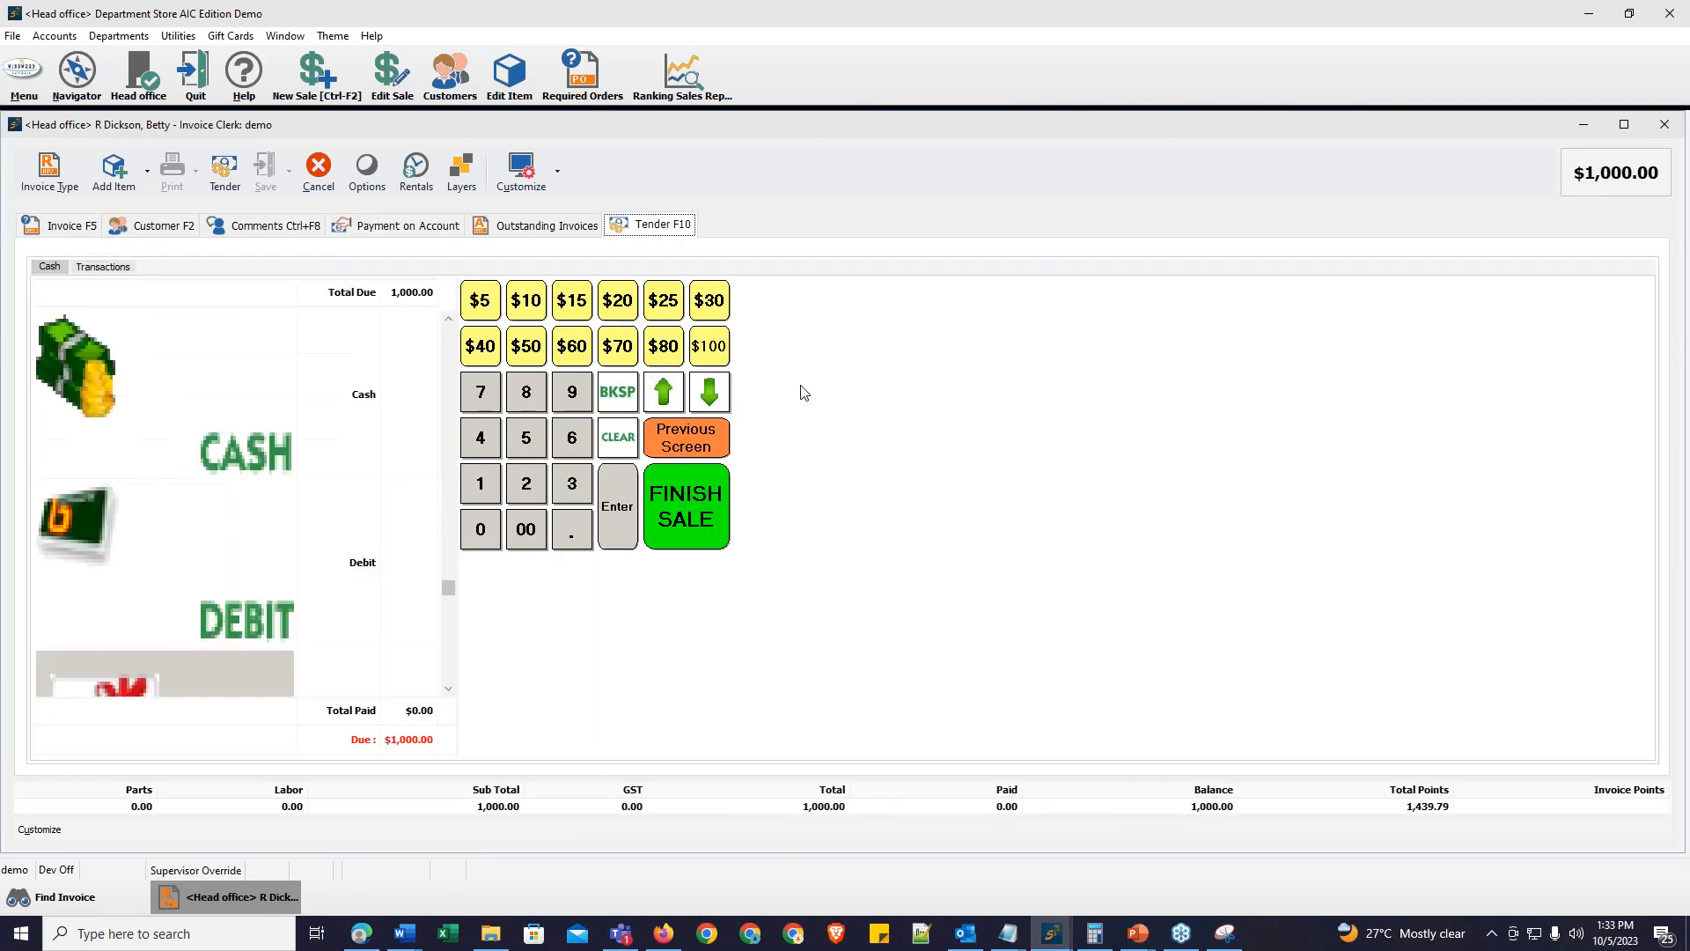
left_click(418, 443)
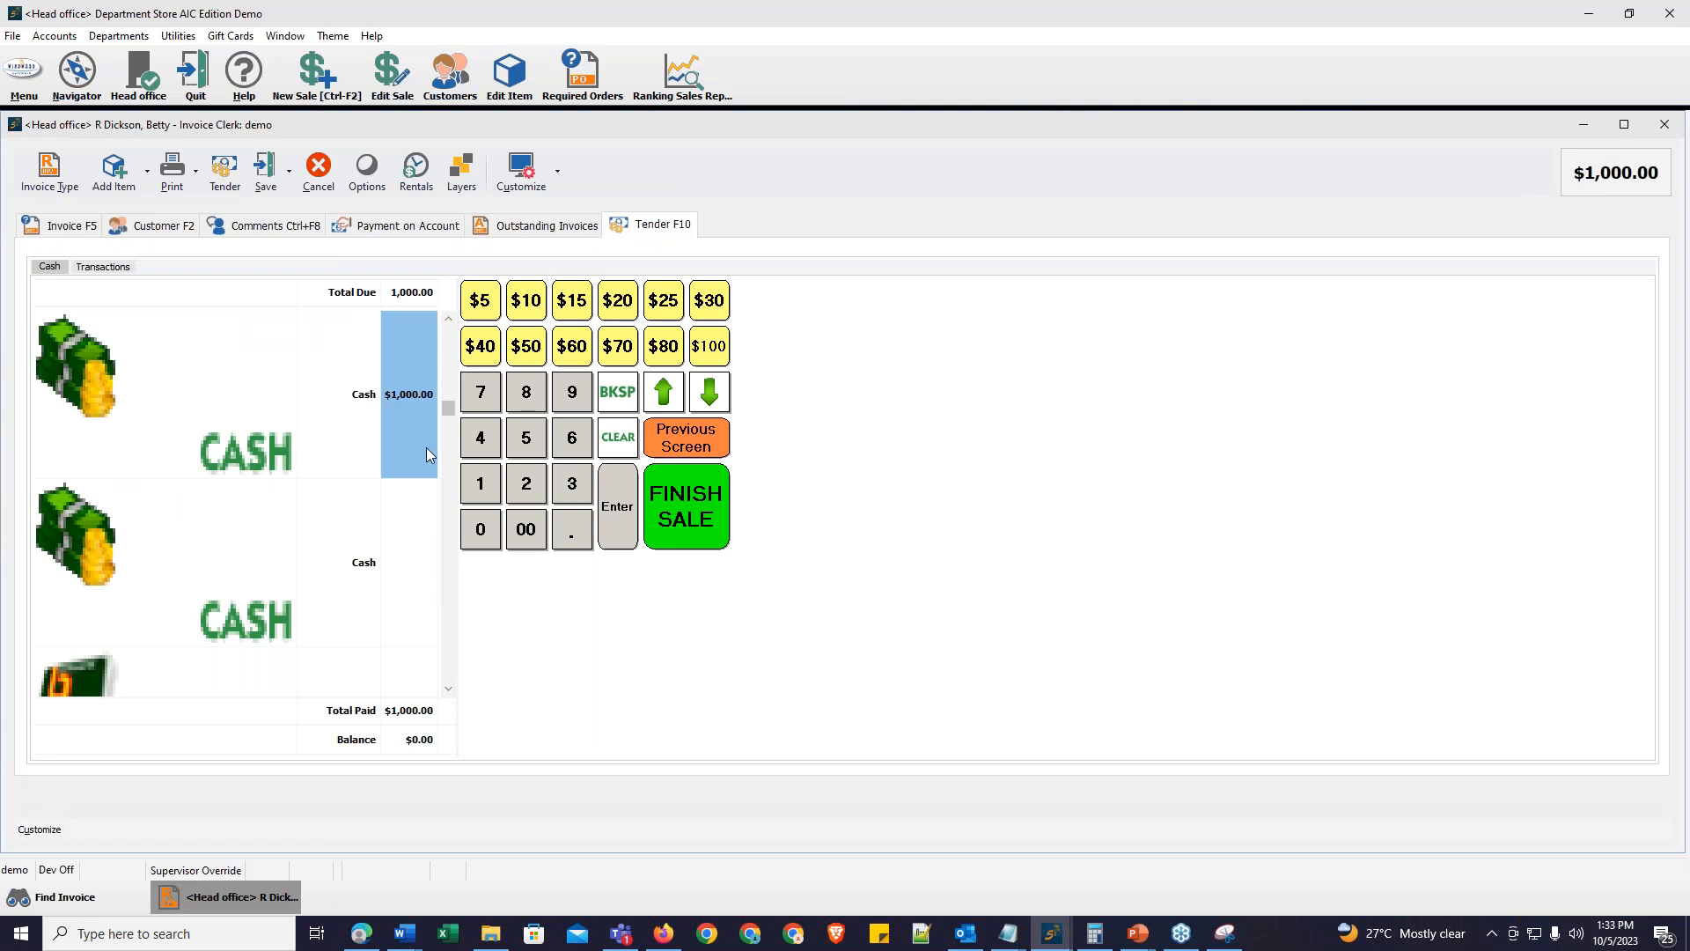
left_click(712, 529)
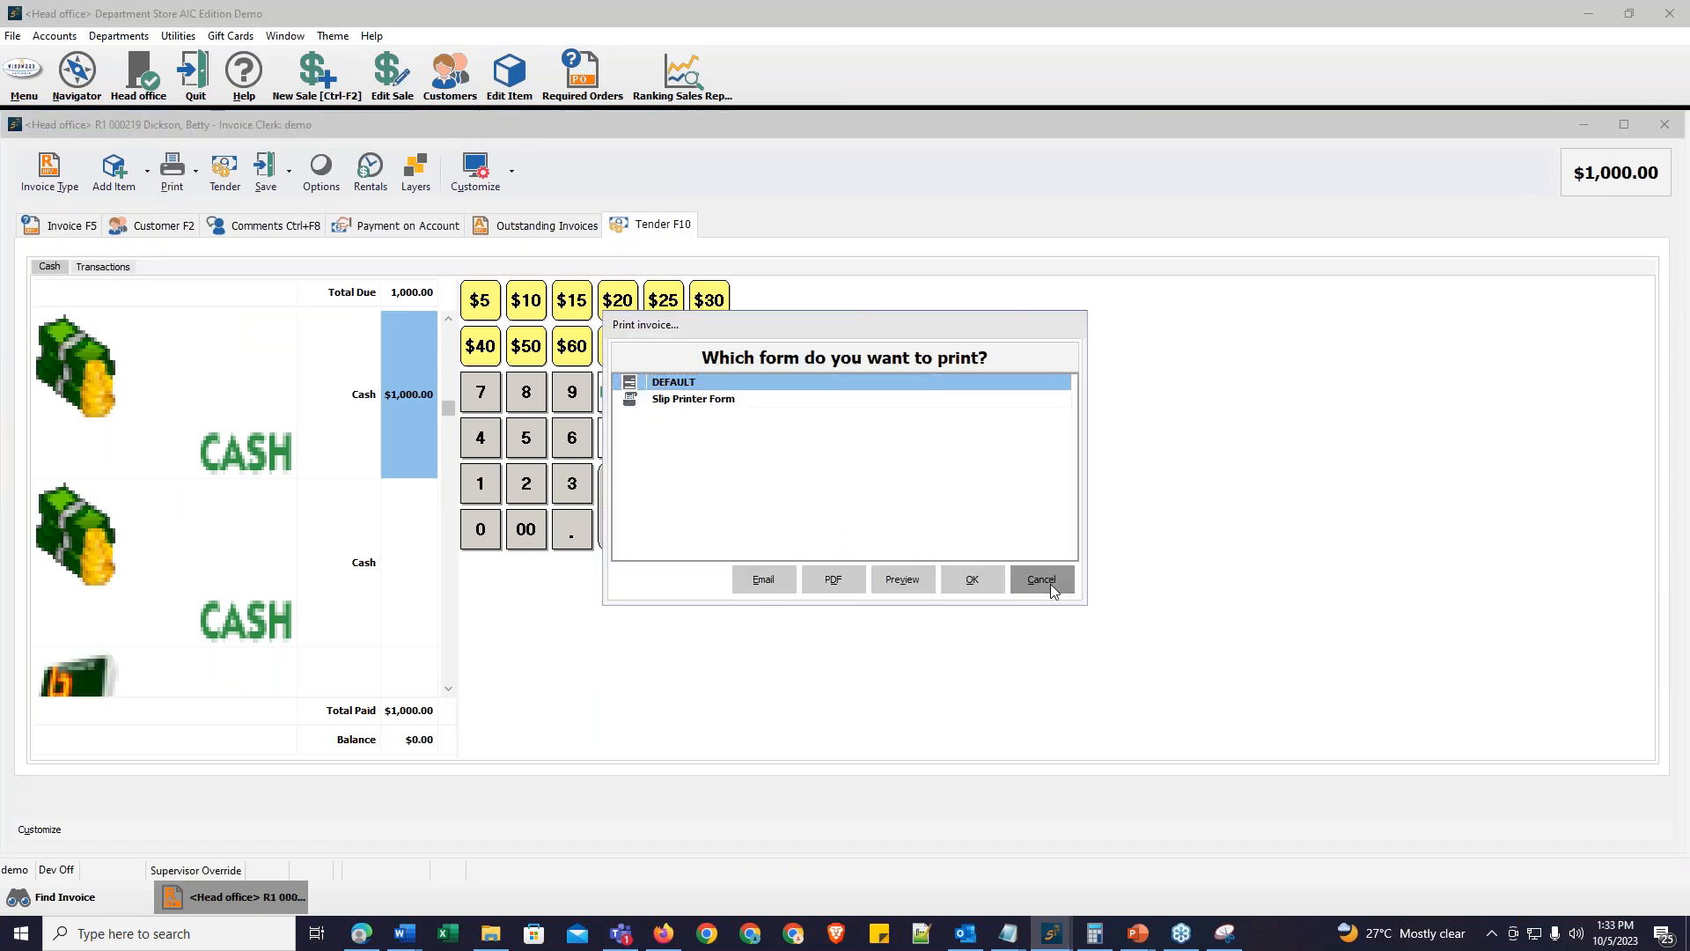
left_click(1048, 584)
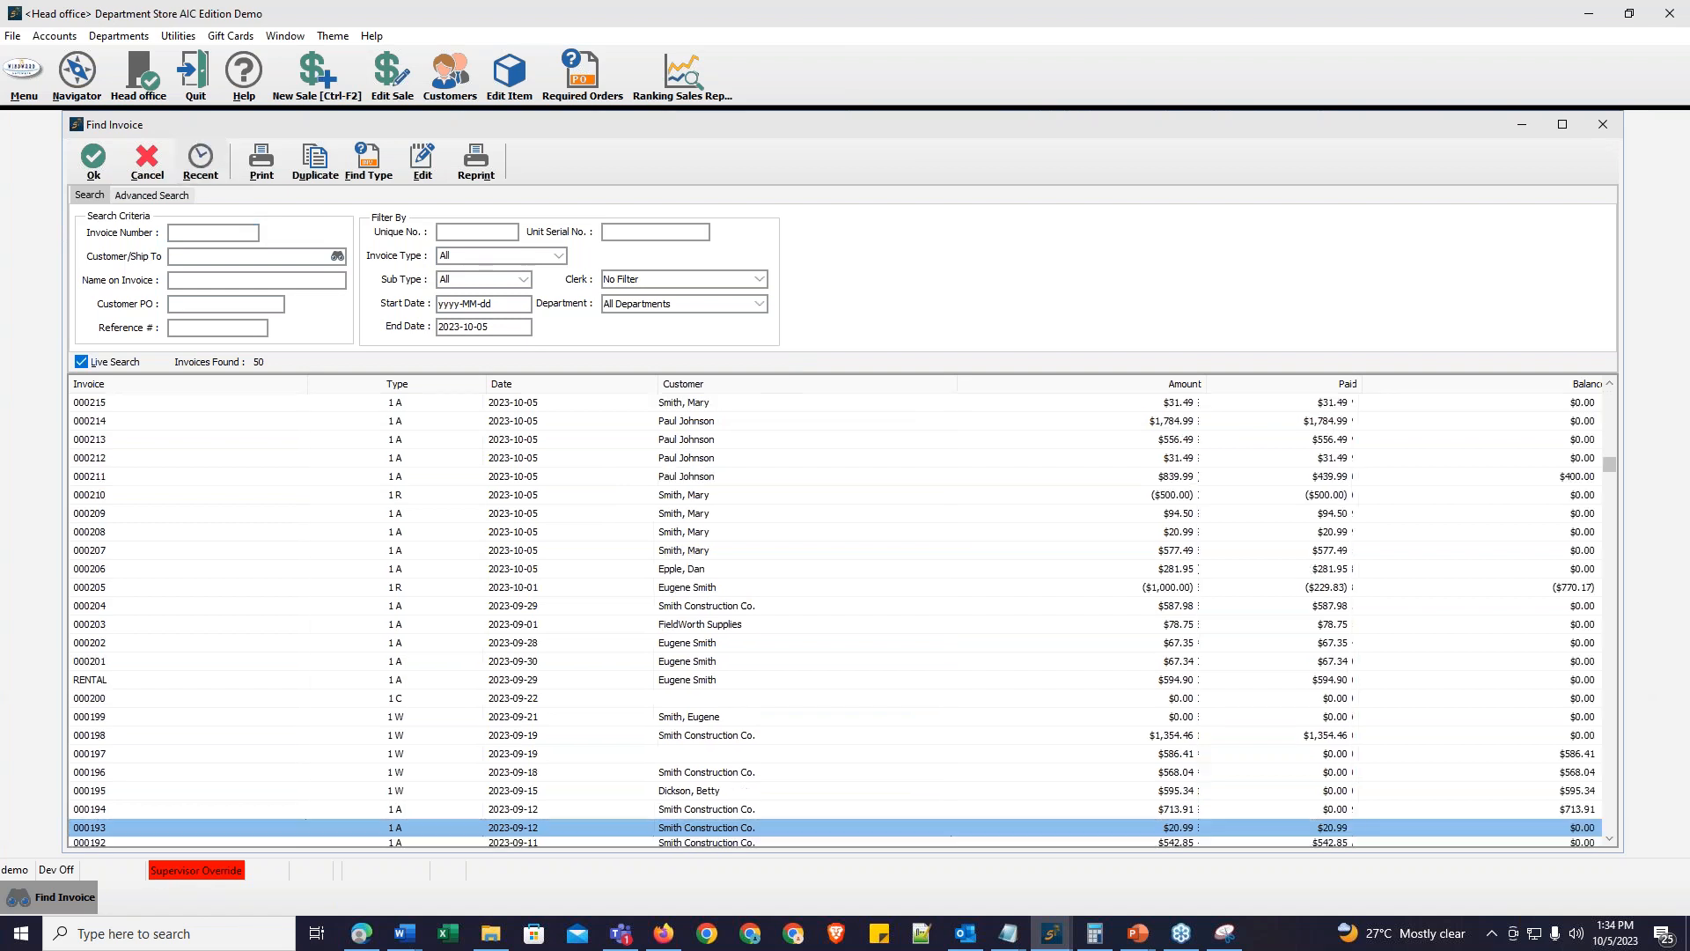
Step: Reopen the new received-on-account invoice 000219 for editing and pay all of the customer's outstanding invoices
left_click(391, 92)
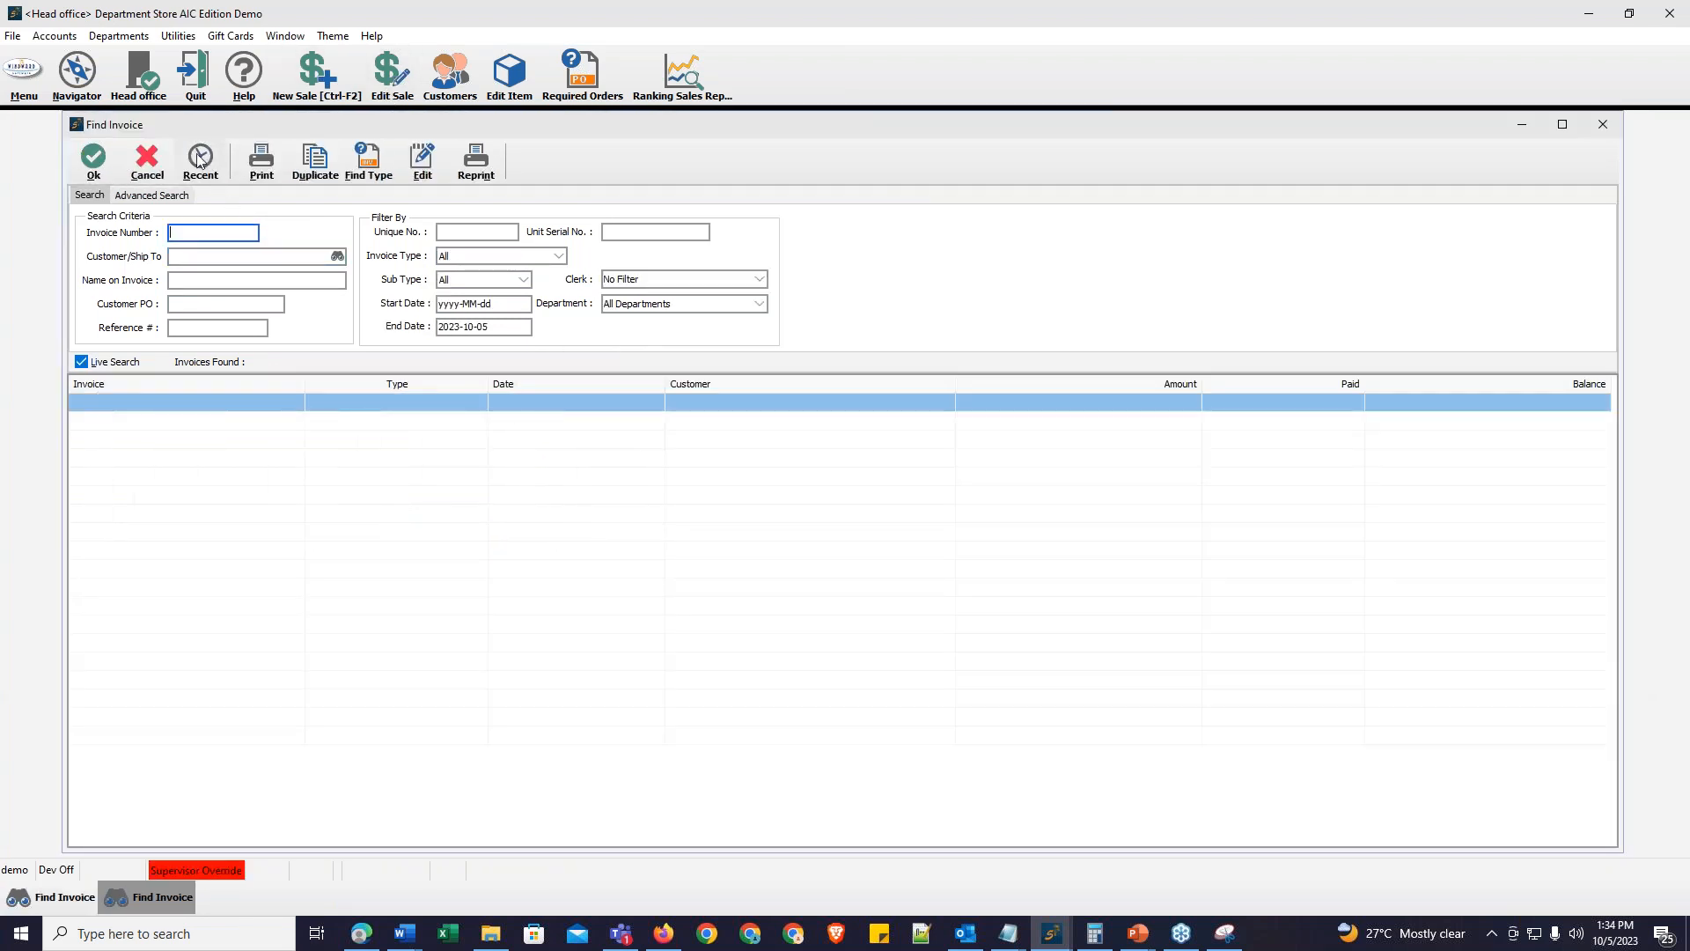
left_click(713, 408)
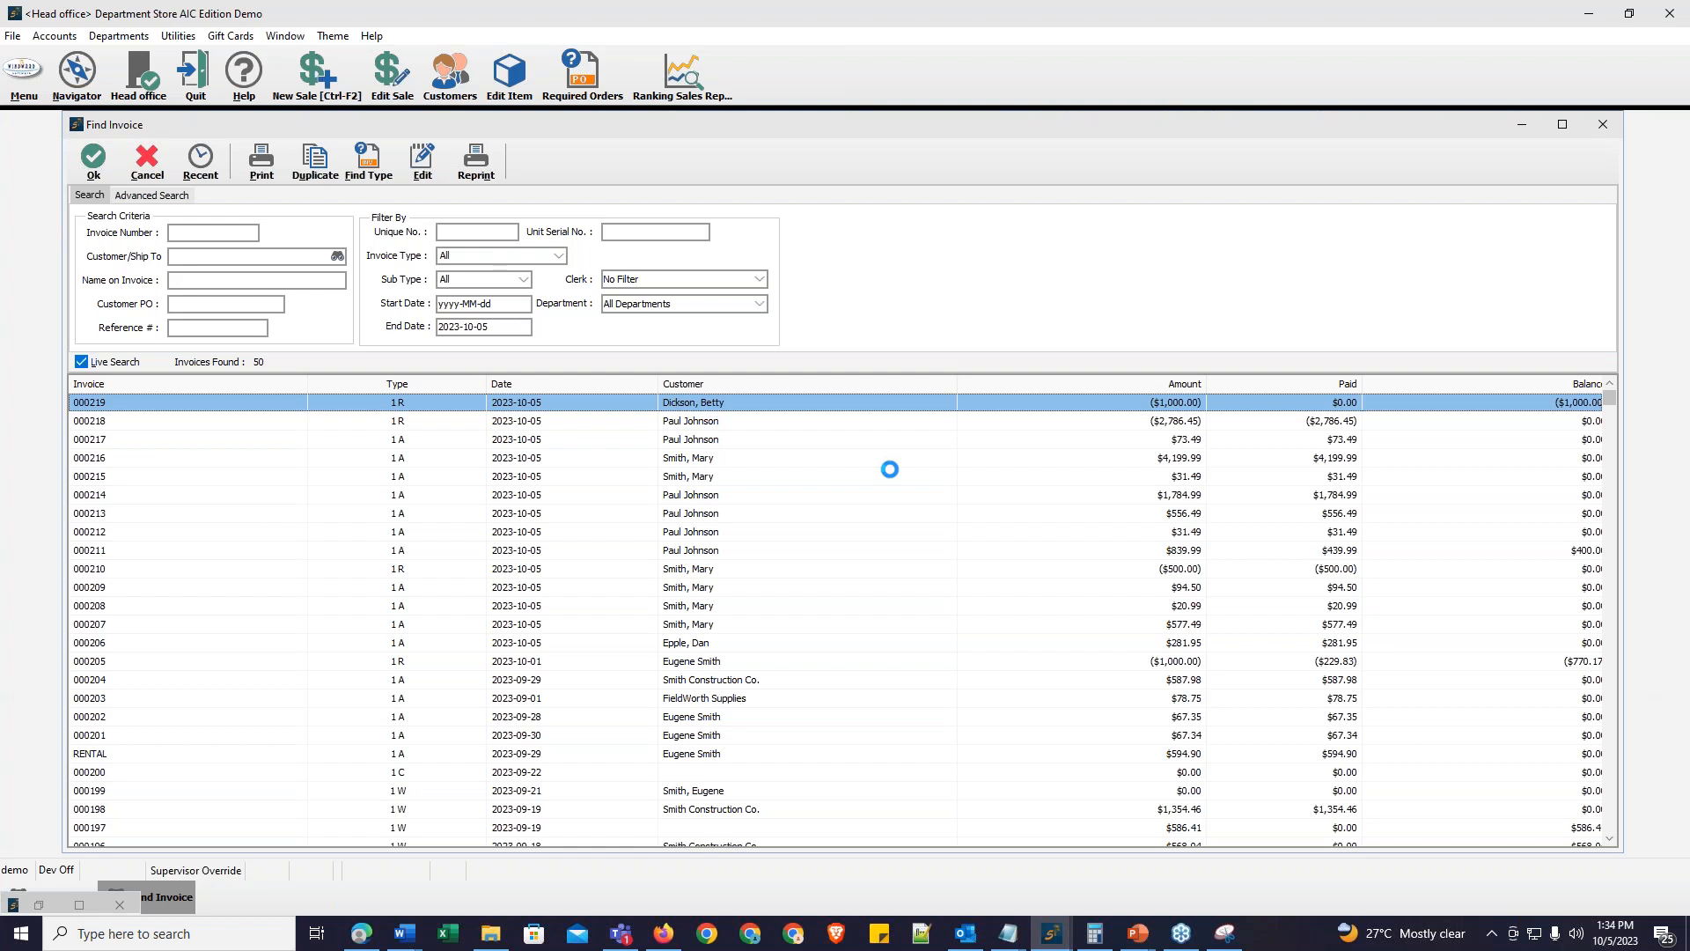
left_click(833, 455)
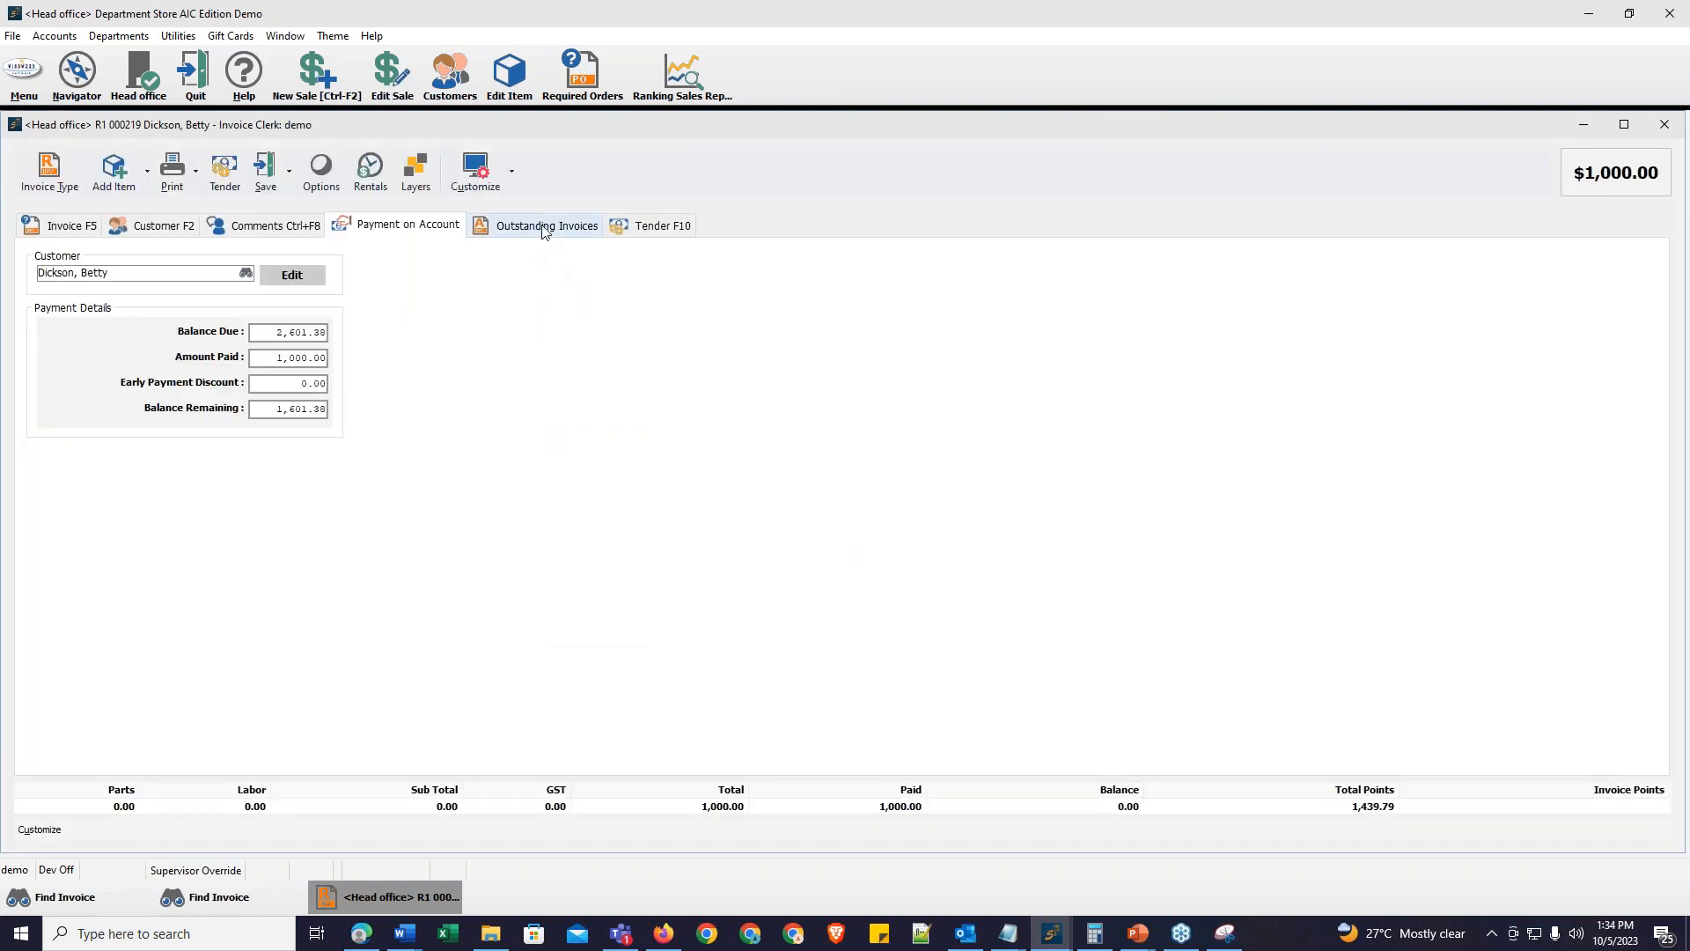
left_click(560, 236)
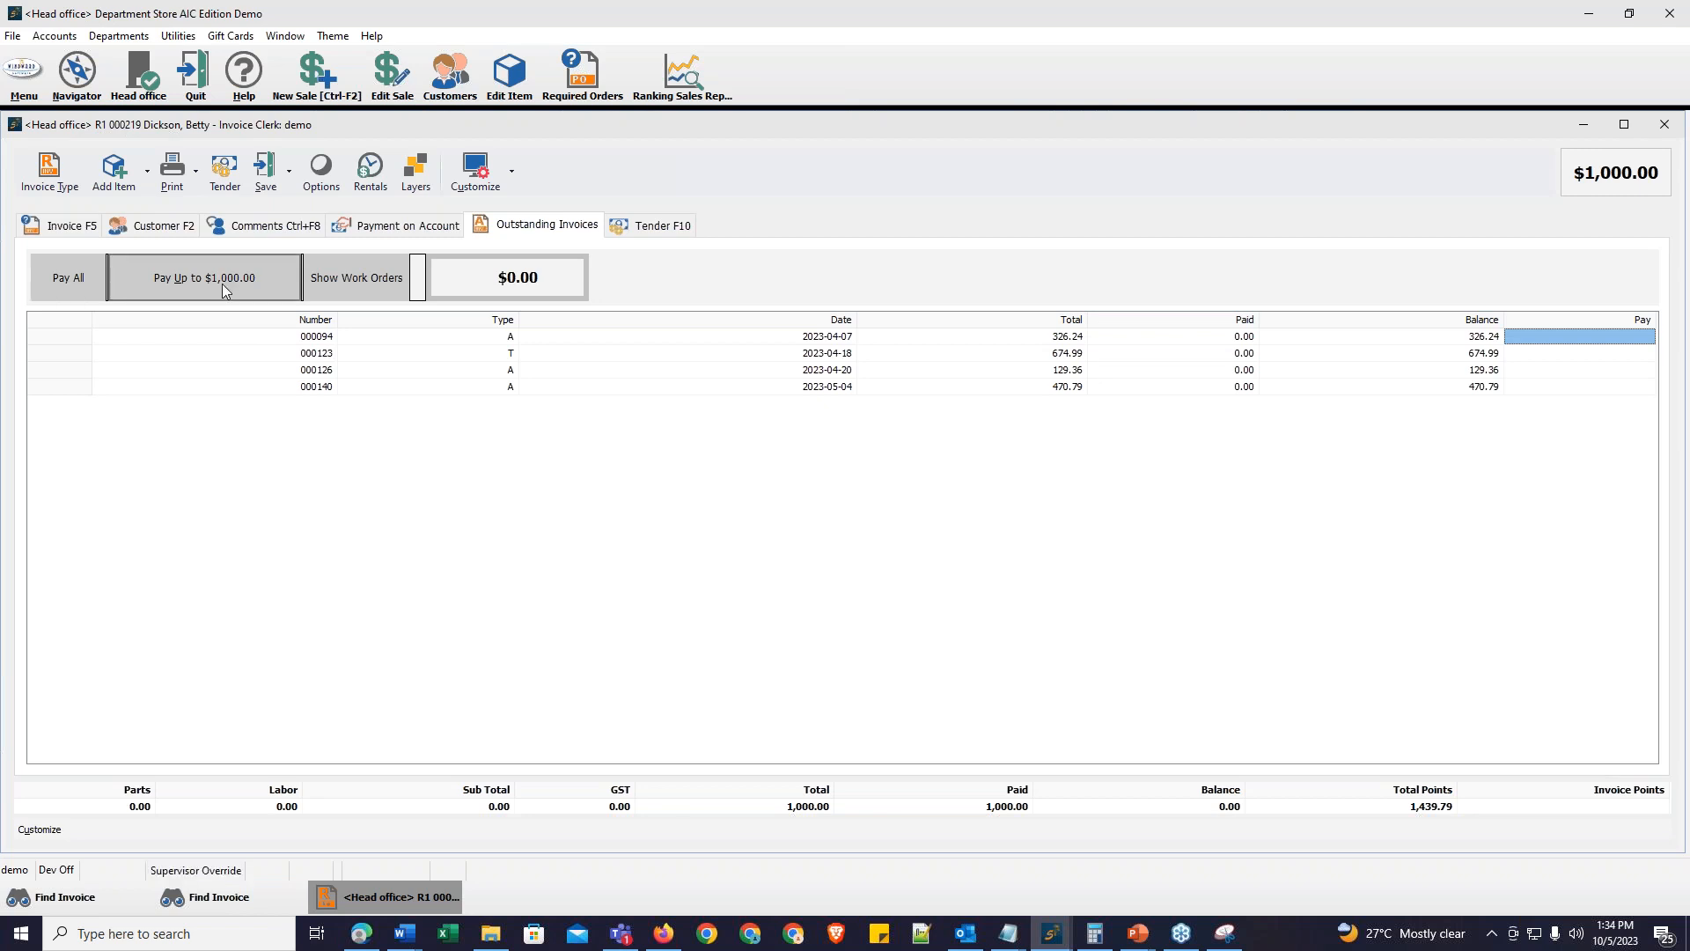
left_click(72, 283)
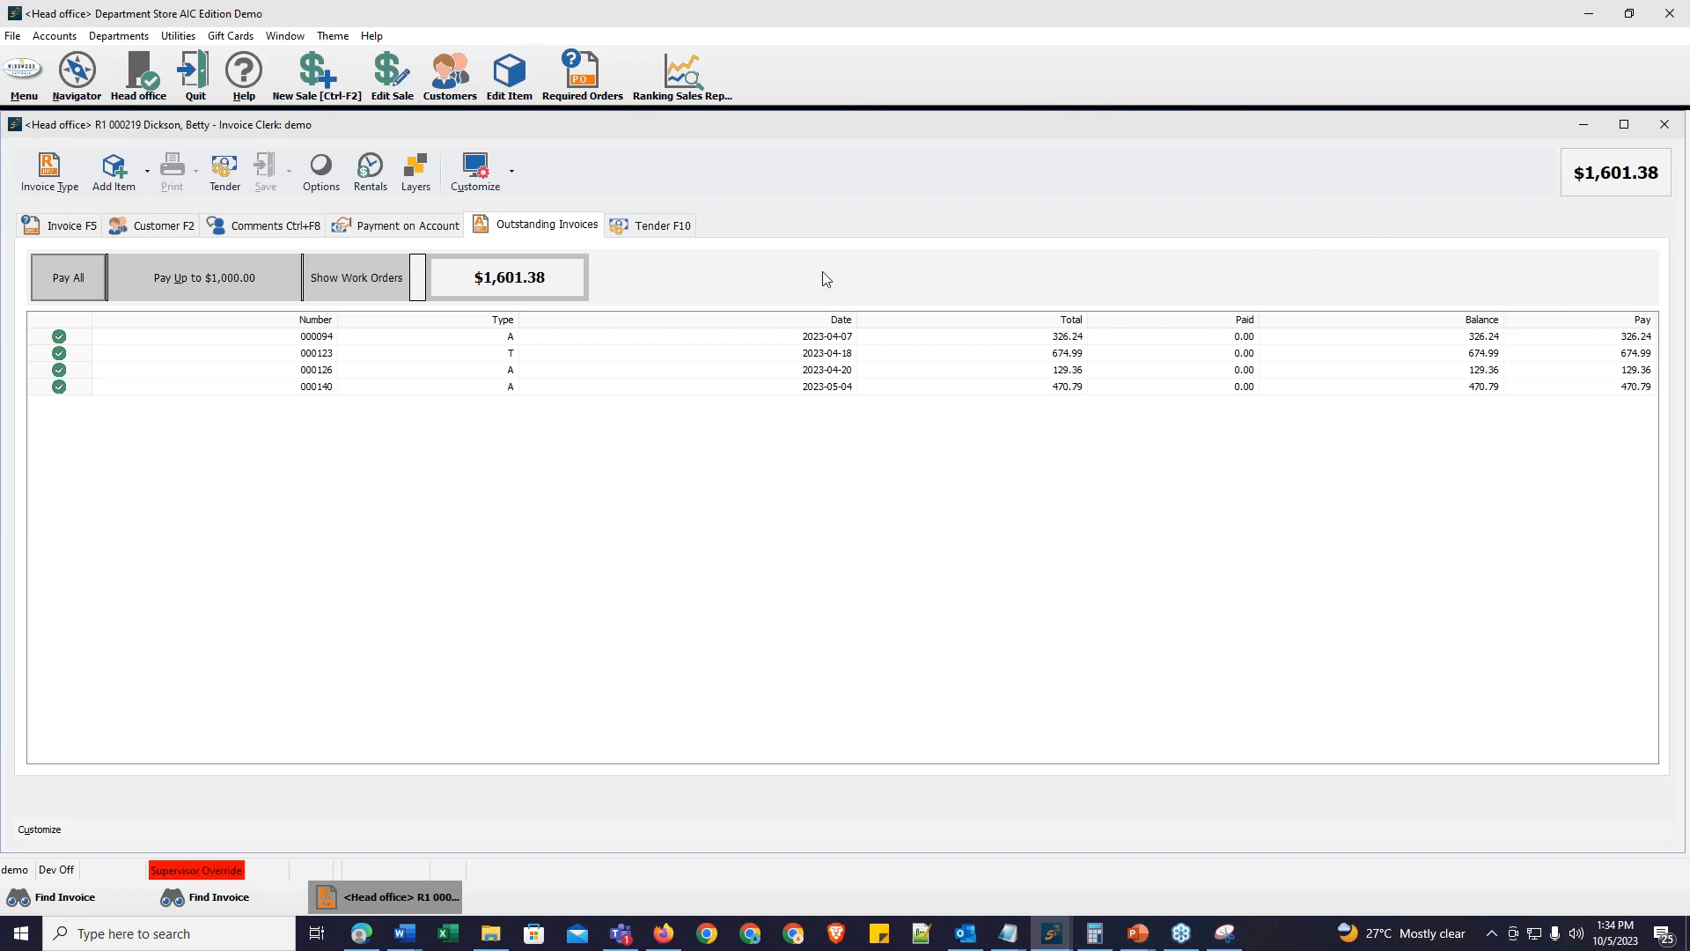
Step: Tender the remaining 601.38 in cash and finish the sale without printing the invoice
left_click(224, 169)
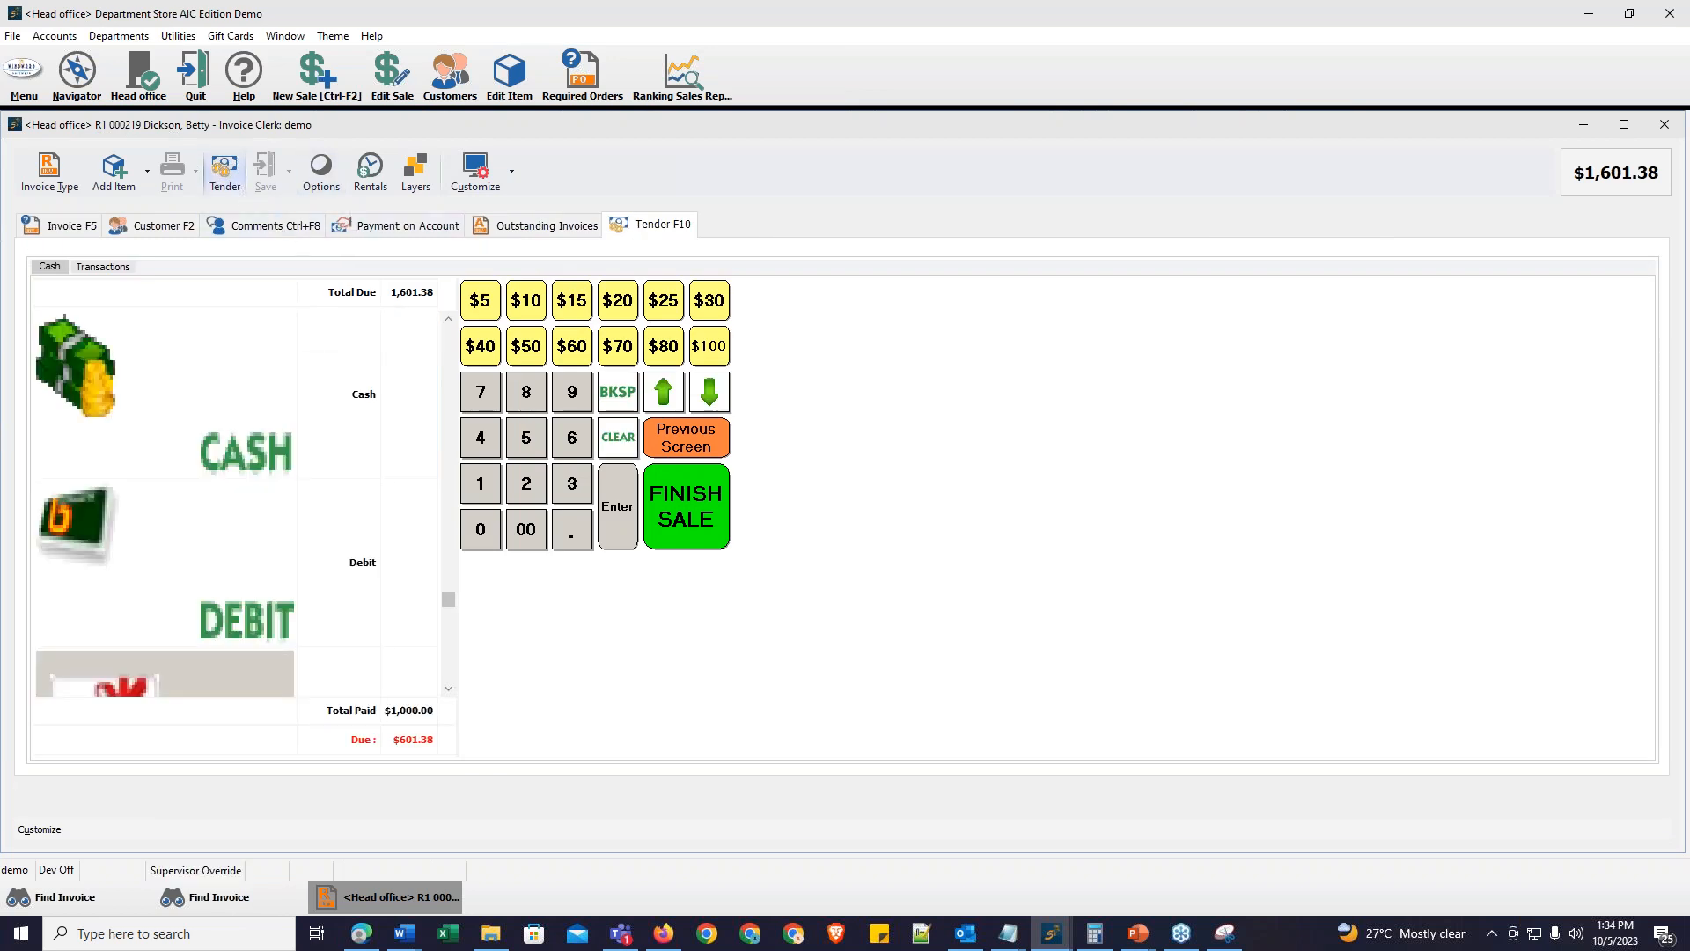
left_click(692, 515)
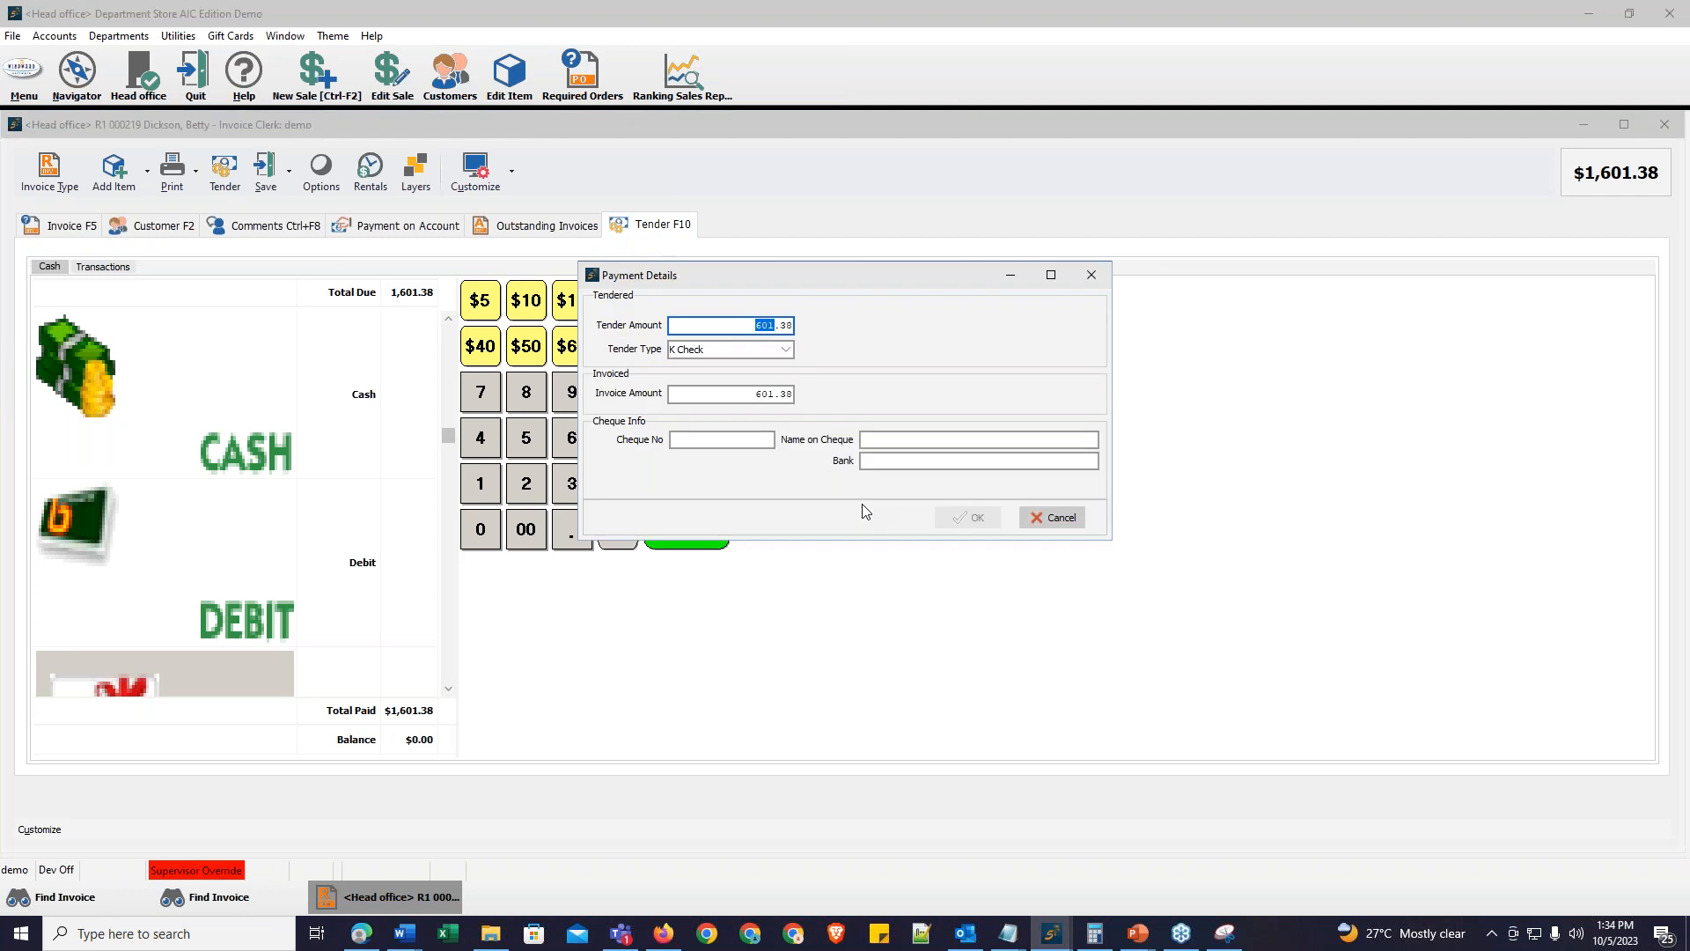
left_click(1092, 276)
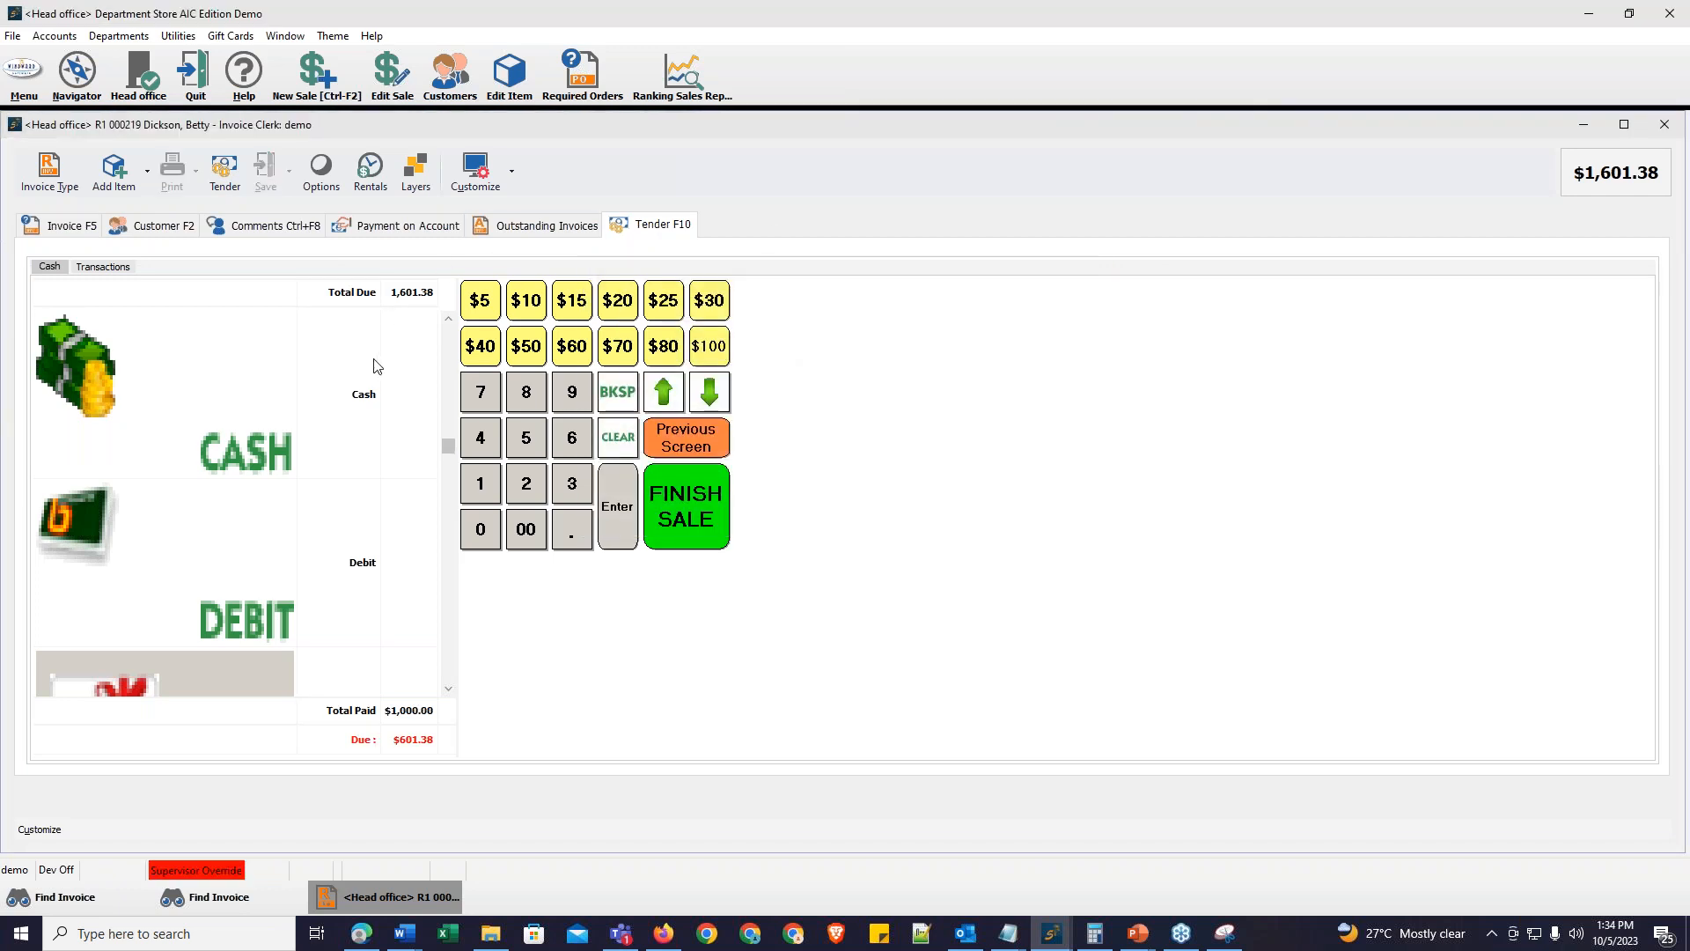
left_click(408, 378)
left_click(409, 379)
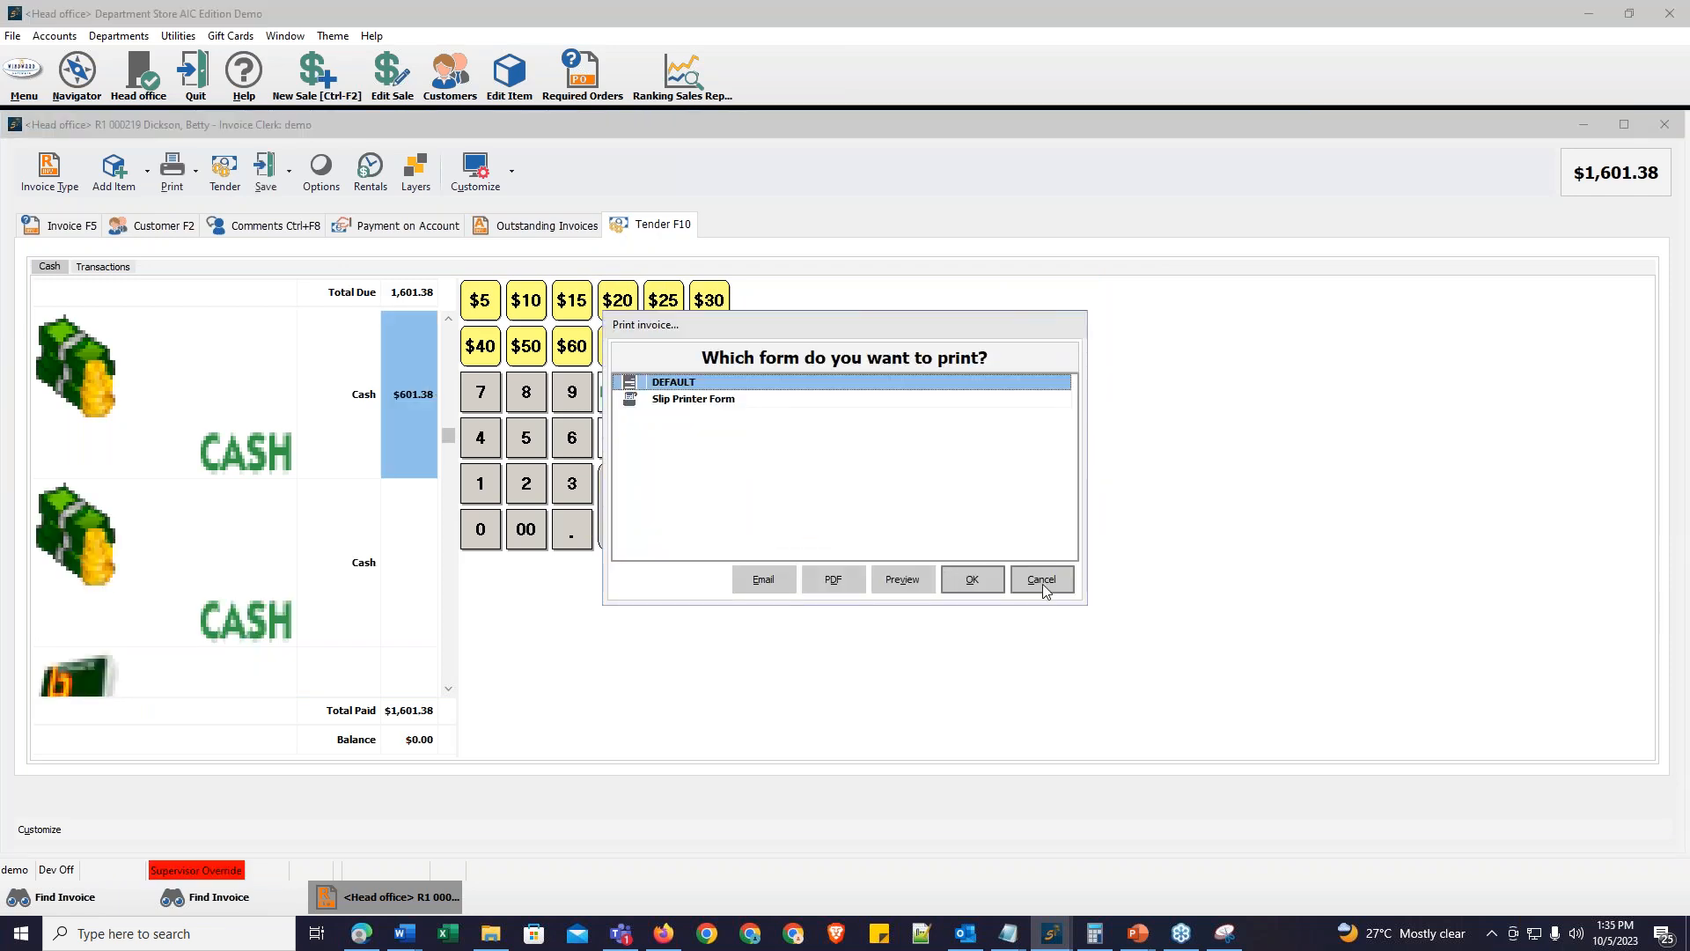
left_click(1046, 581)
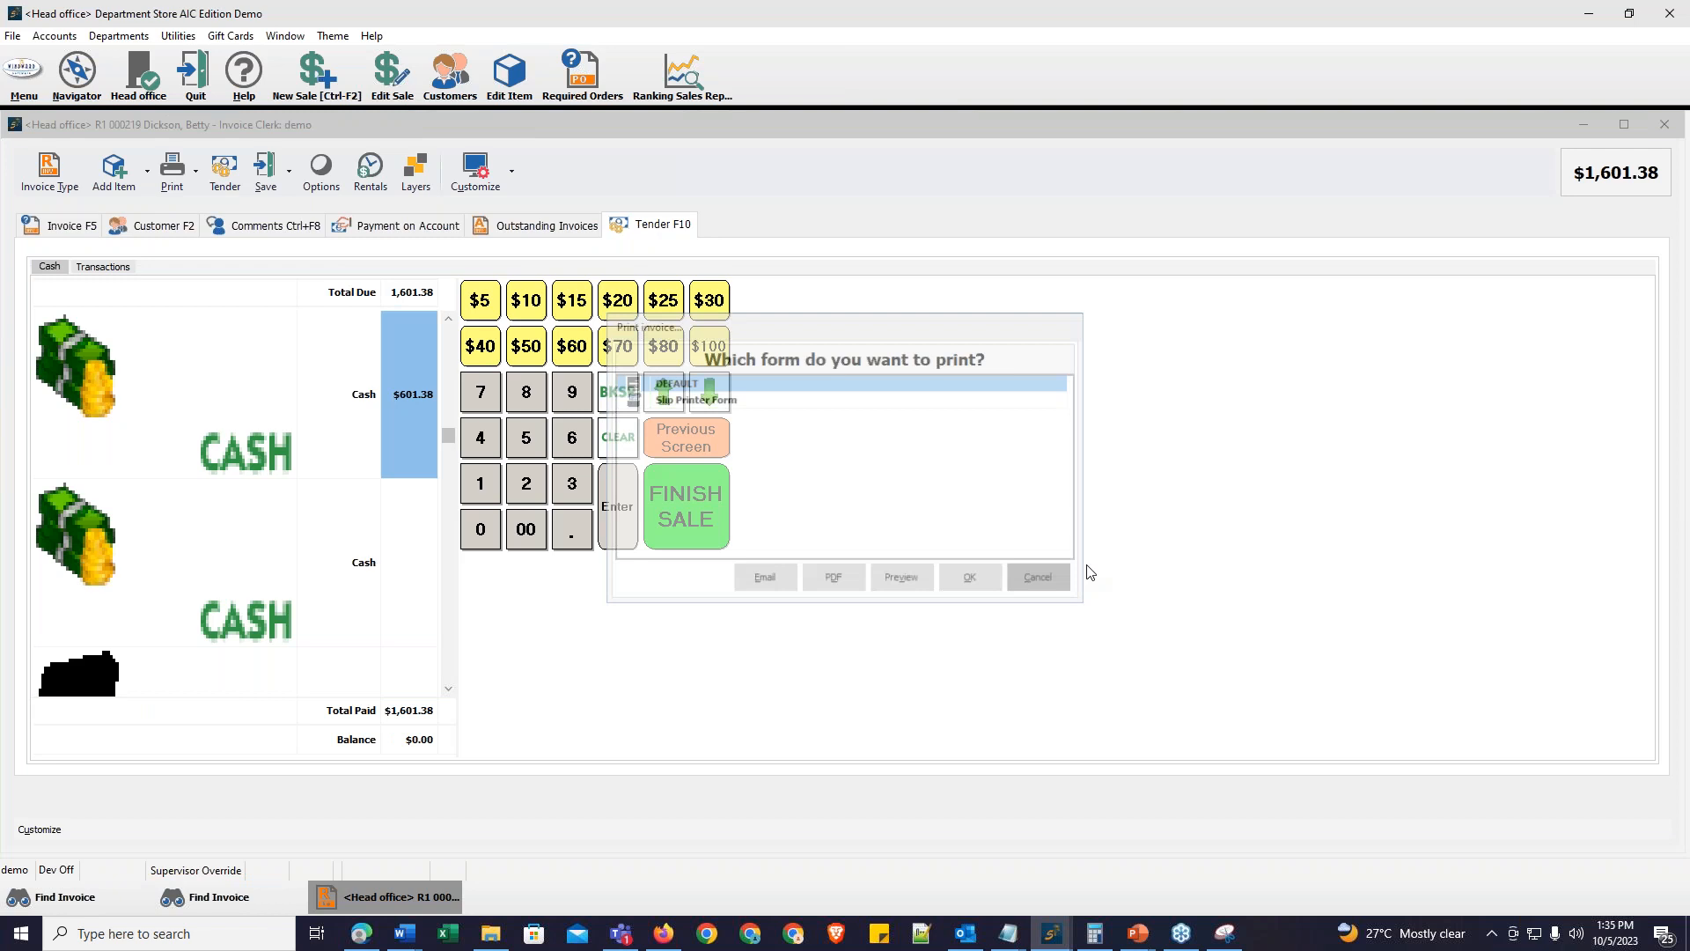
left_click(1011, 522)
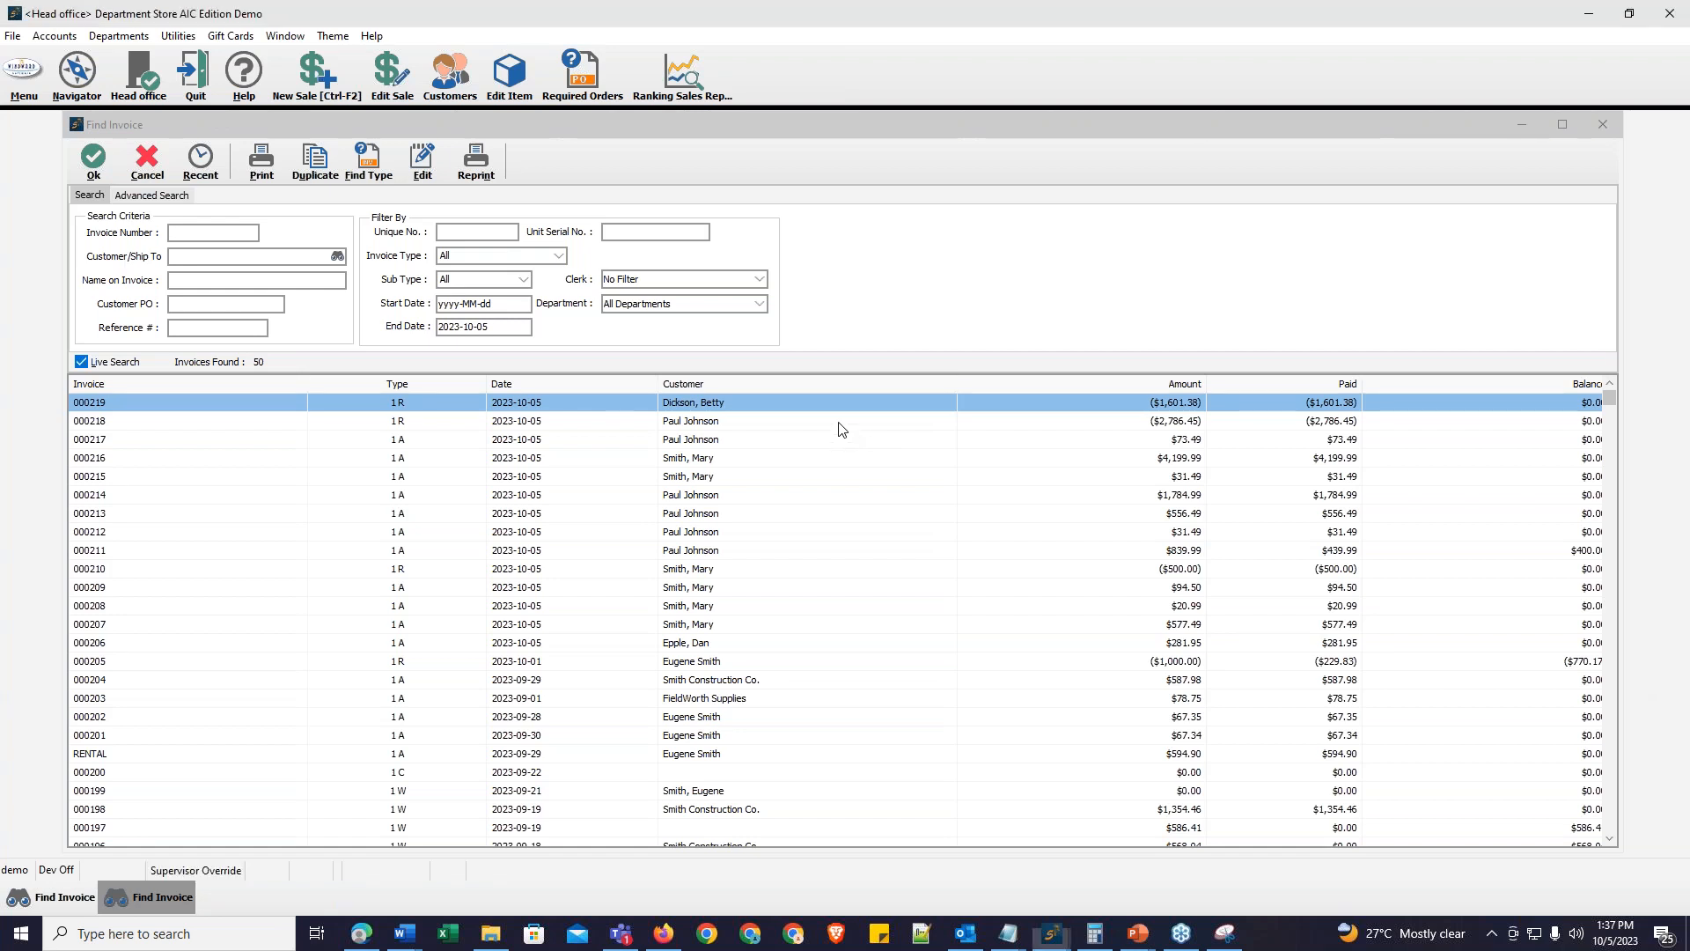
Step: Review the received-on-account invoices 000218 and 000219 in the invoice list
left_click(864, 429)
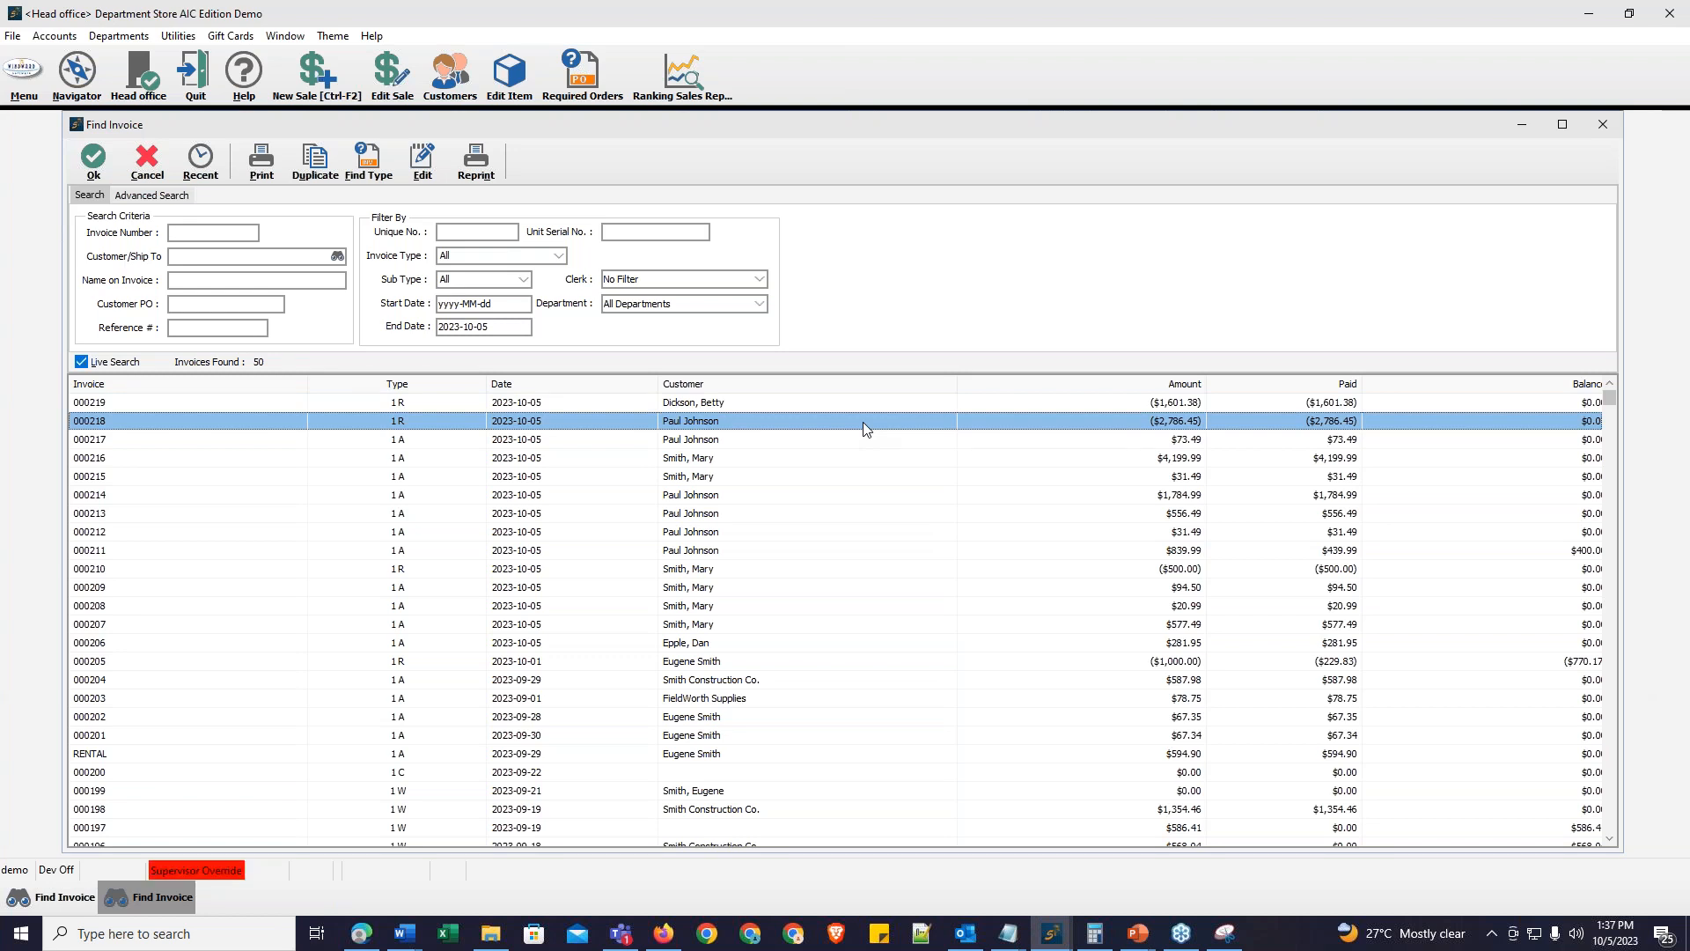
left_click(750, 403)
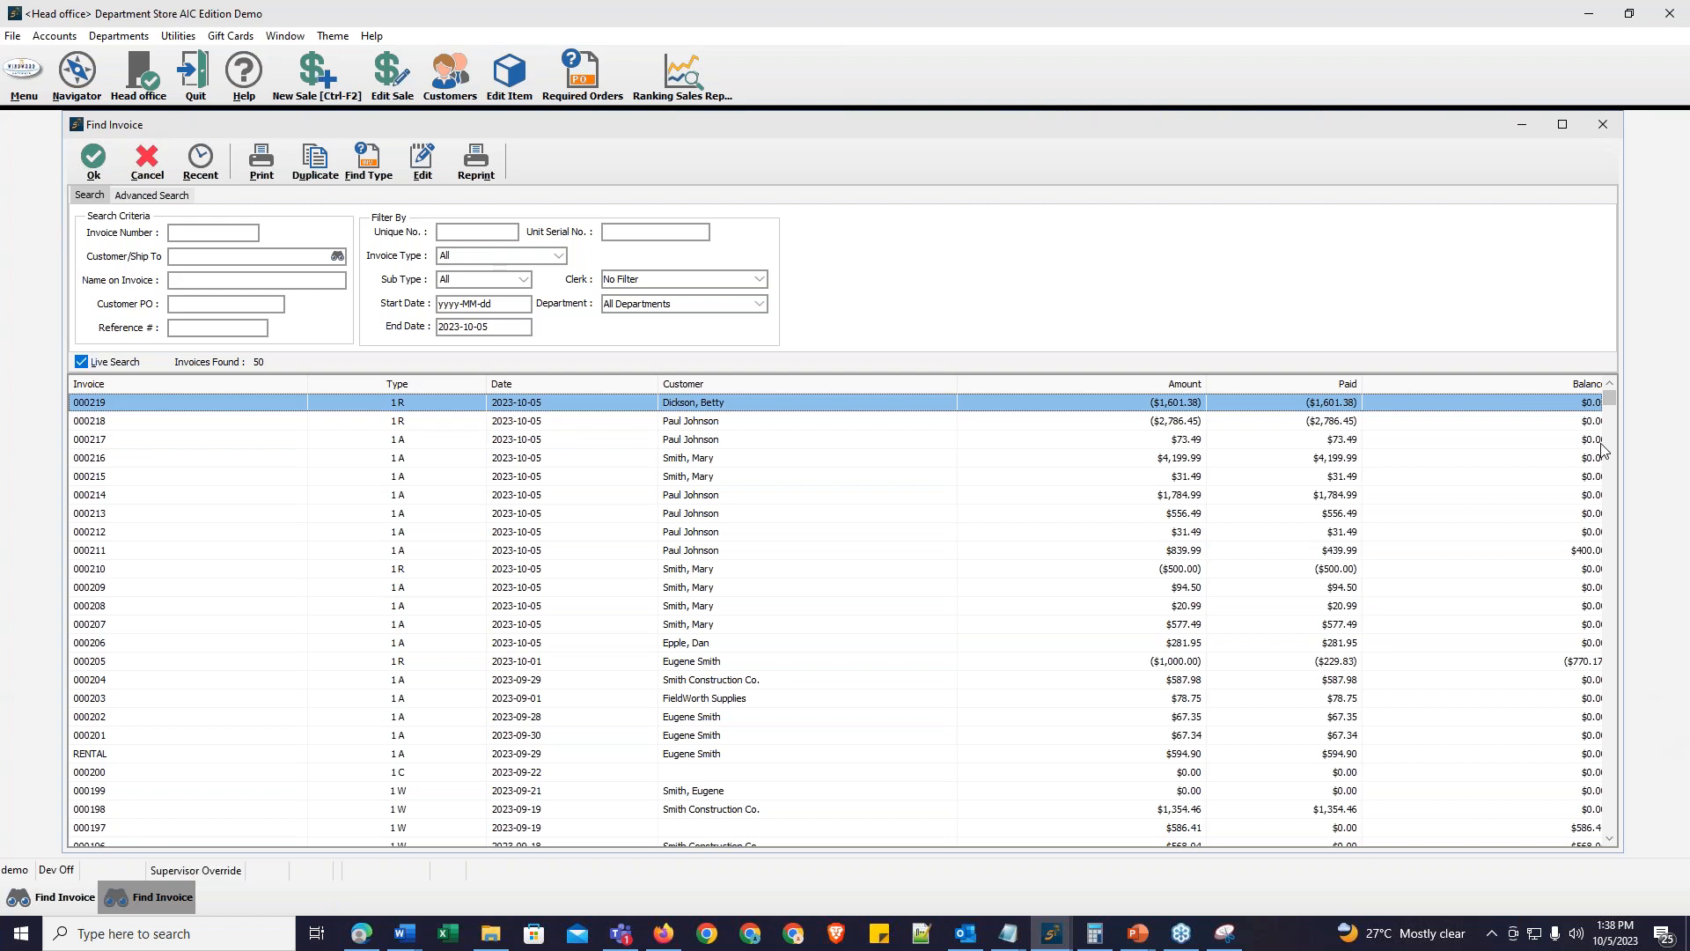
key("alt+Tab")
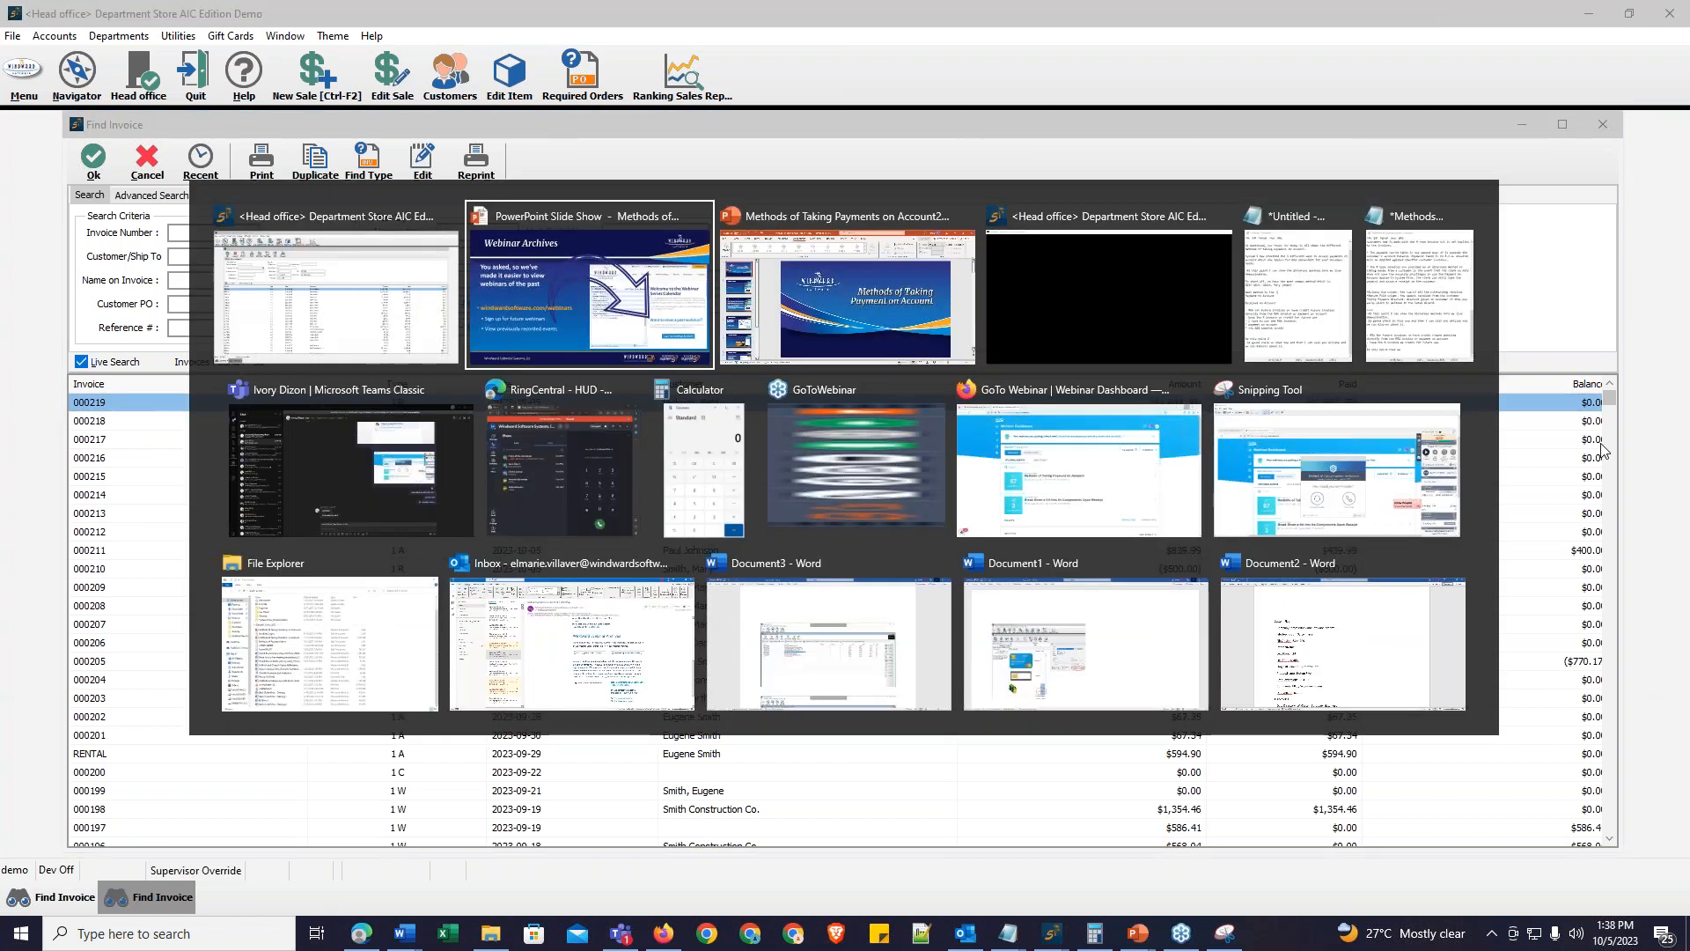